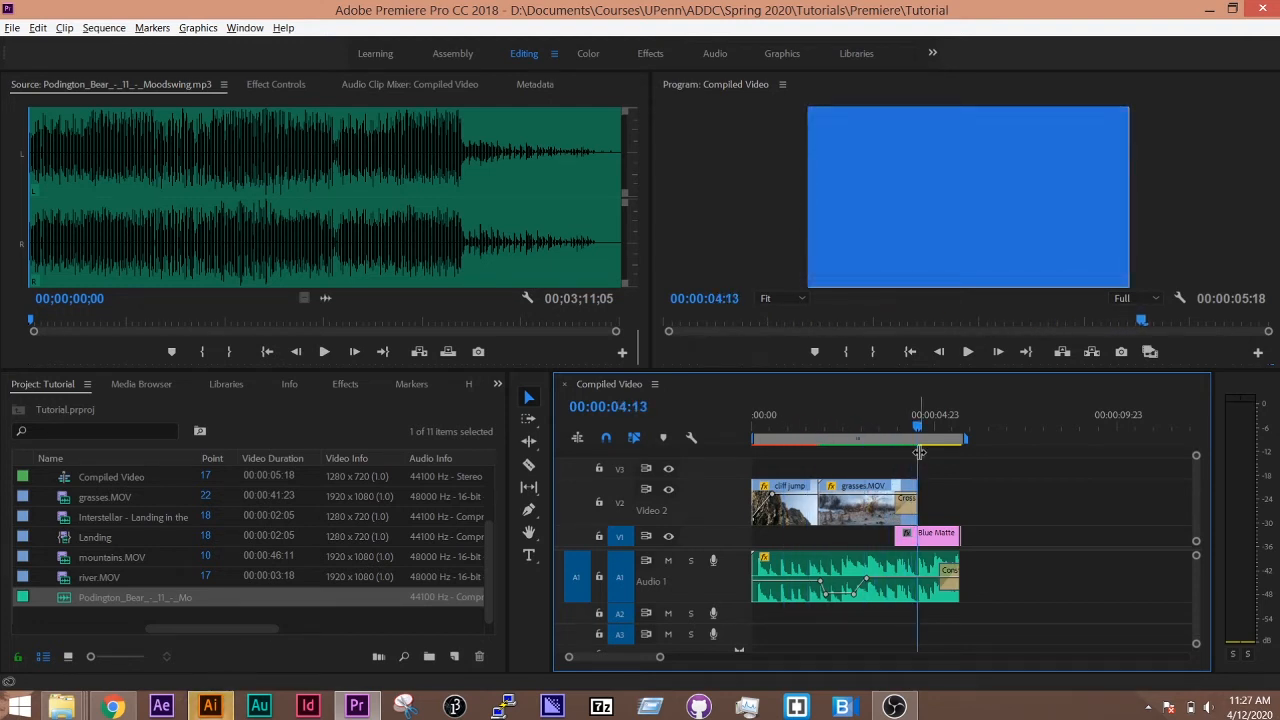
Add a text box right of the frame's centre at 00:00:04:11 reading "By:" followed by the author's full name.
click(896, 432)
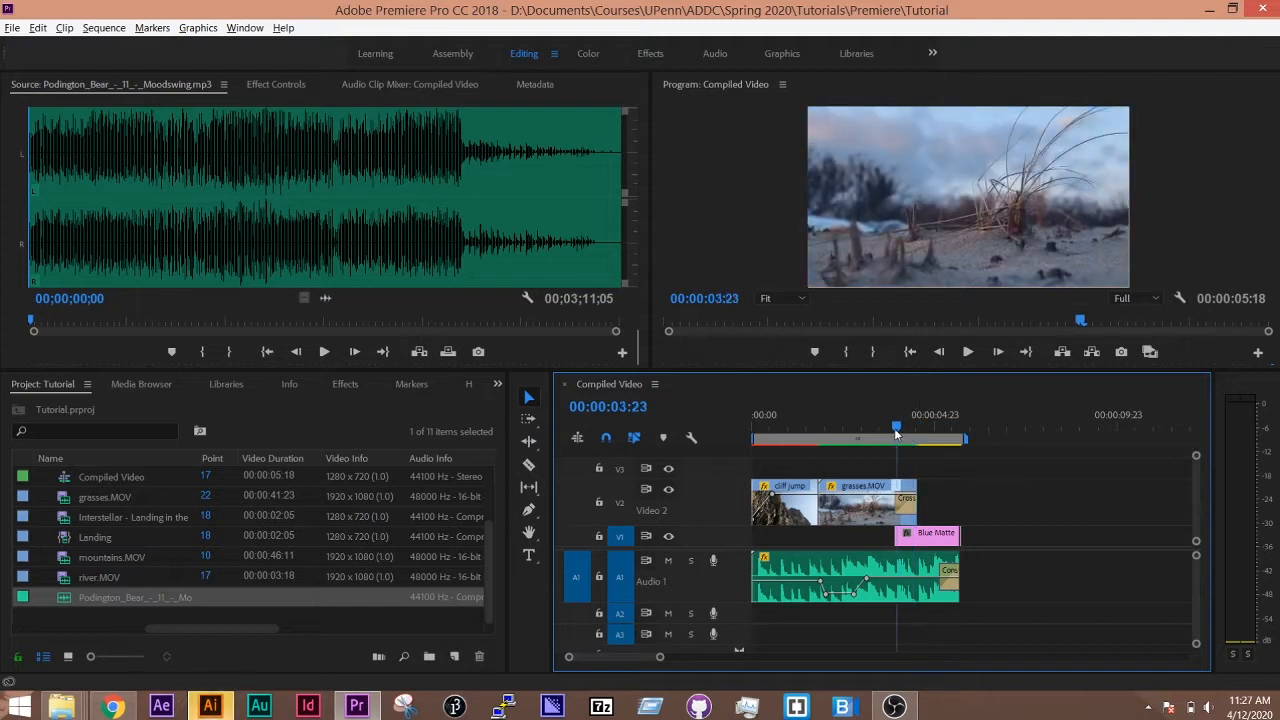
mouse_move(896, 432)
mouse_down()
mouse_move(934, 442)
mouse_move(903, 444)
mouse_move(914, 437)
mouse_up()
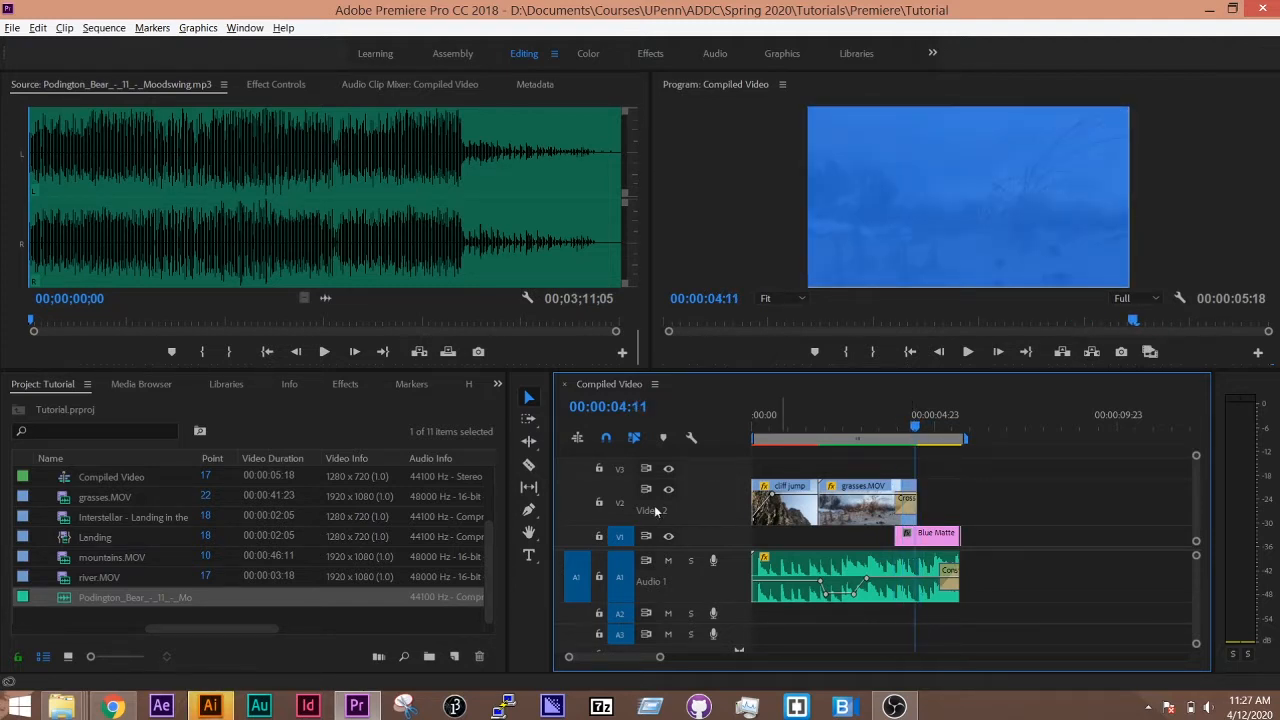
click(530, 558)
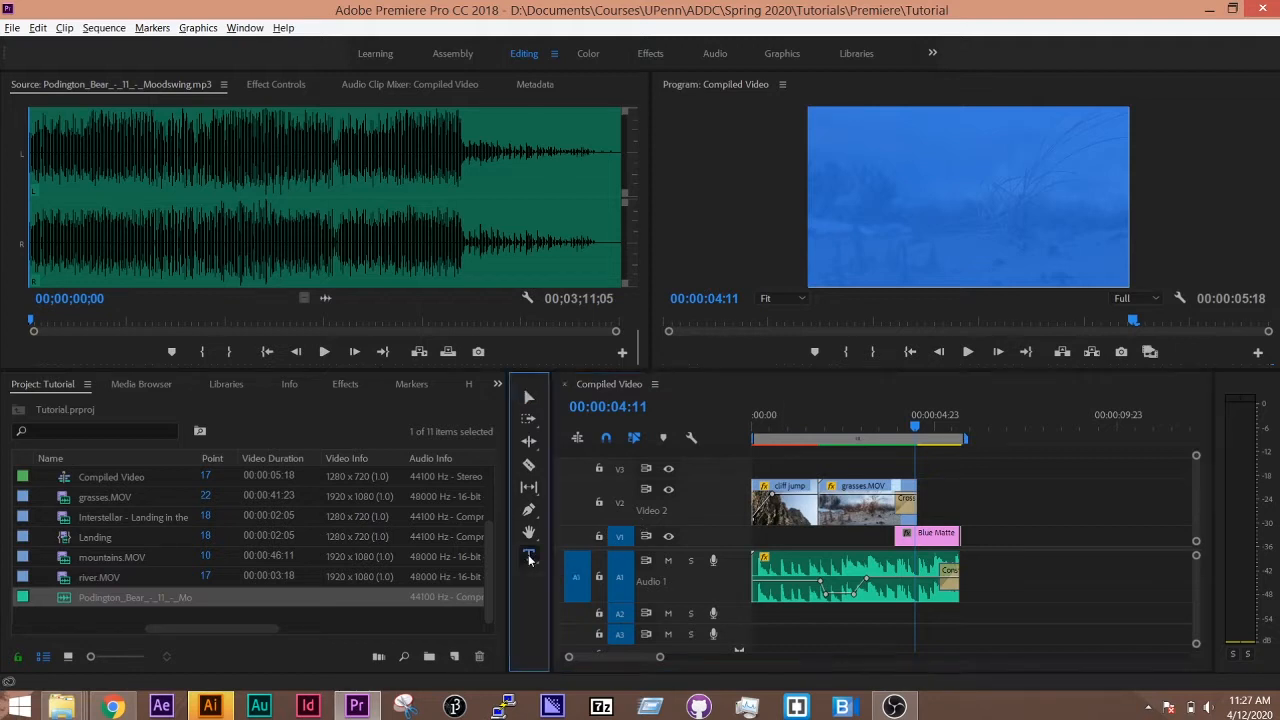
drag(917, 173, 1089, 221)
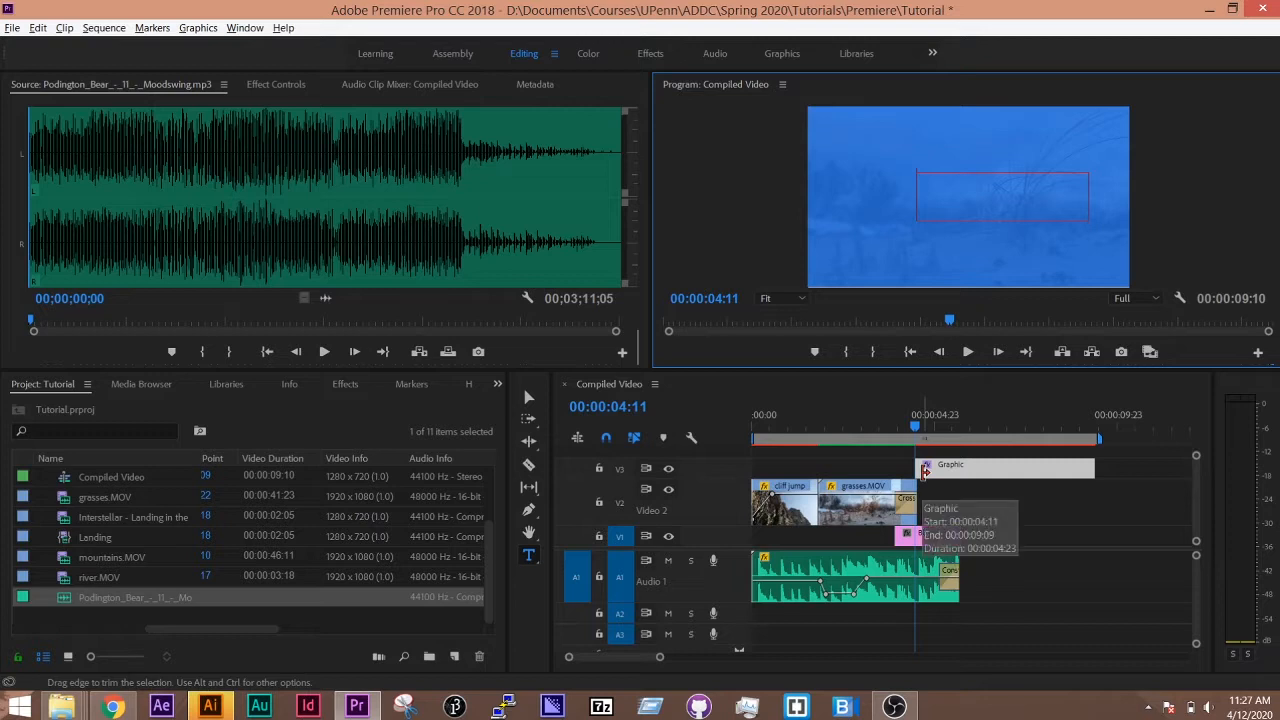
text(Jacob Rivkin)
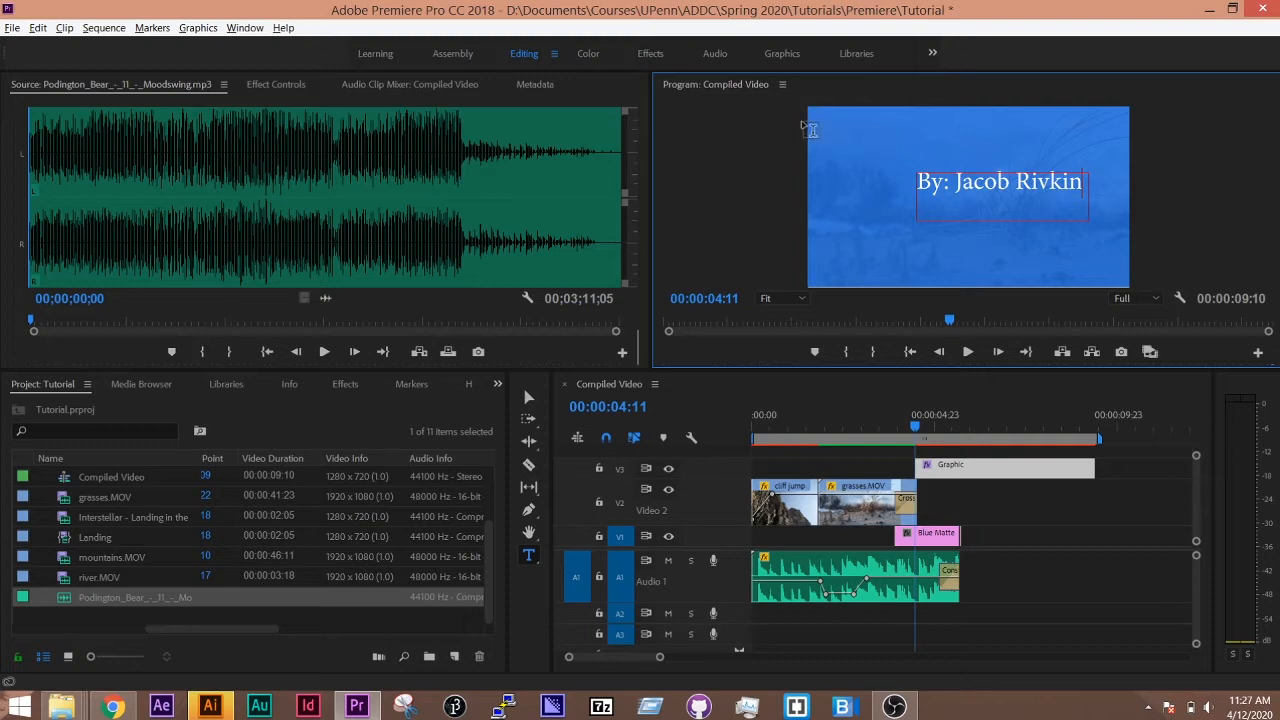
Switch to the Graphics workspace and centre the credit text box horizontally in the video frame.
click(791, 54)
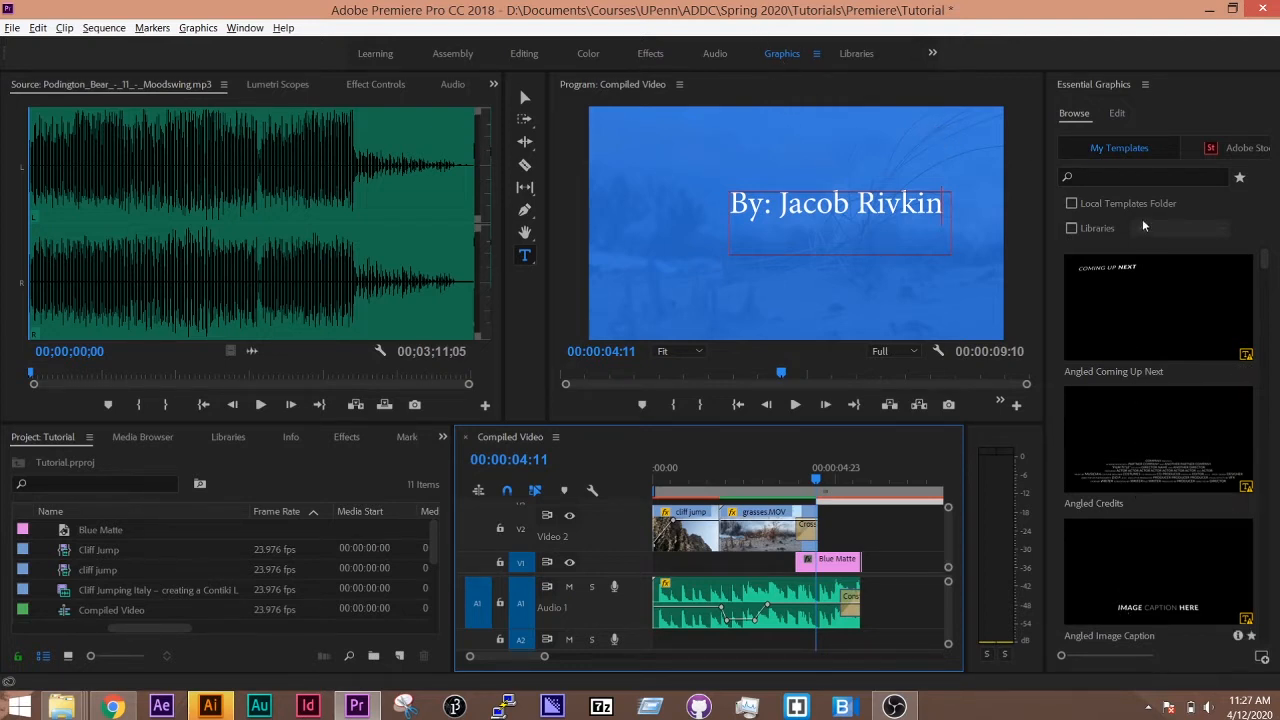
click(1117, 114)
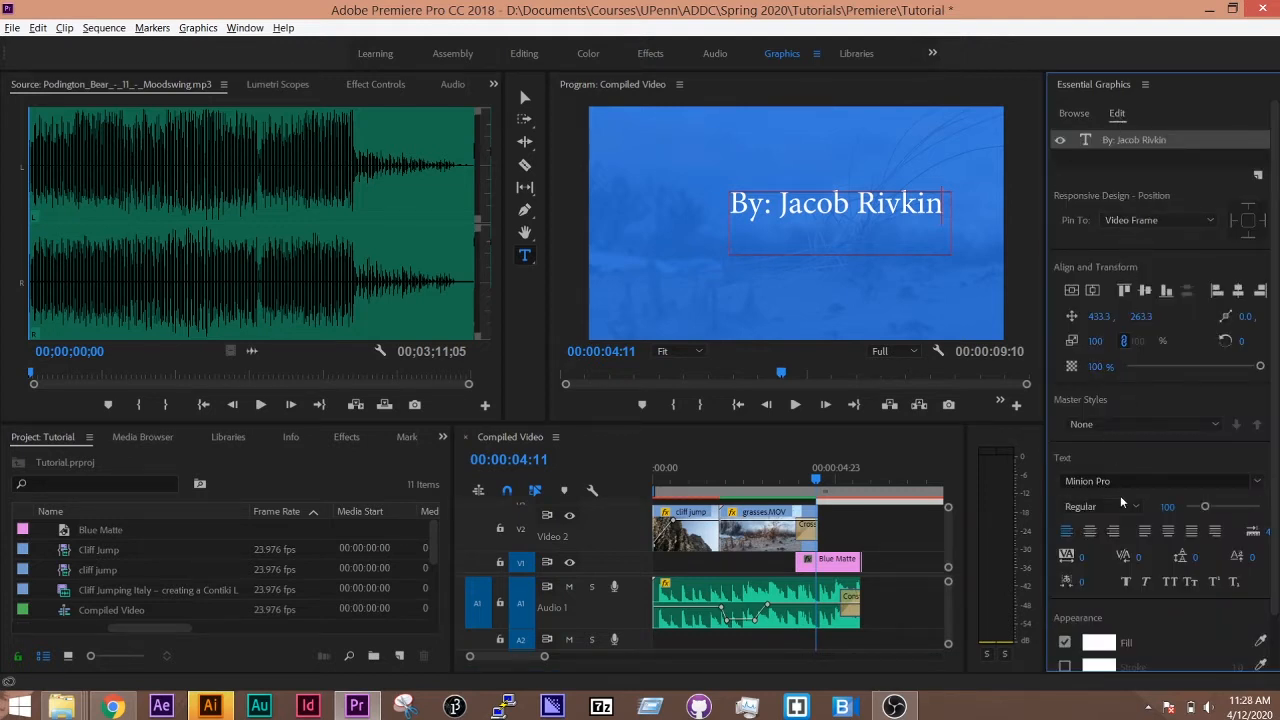
scroll(1120, 508, down, 1)
click(1093, 292)
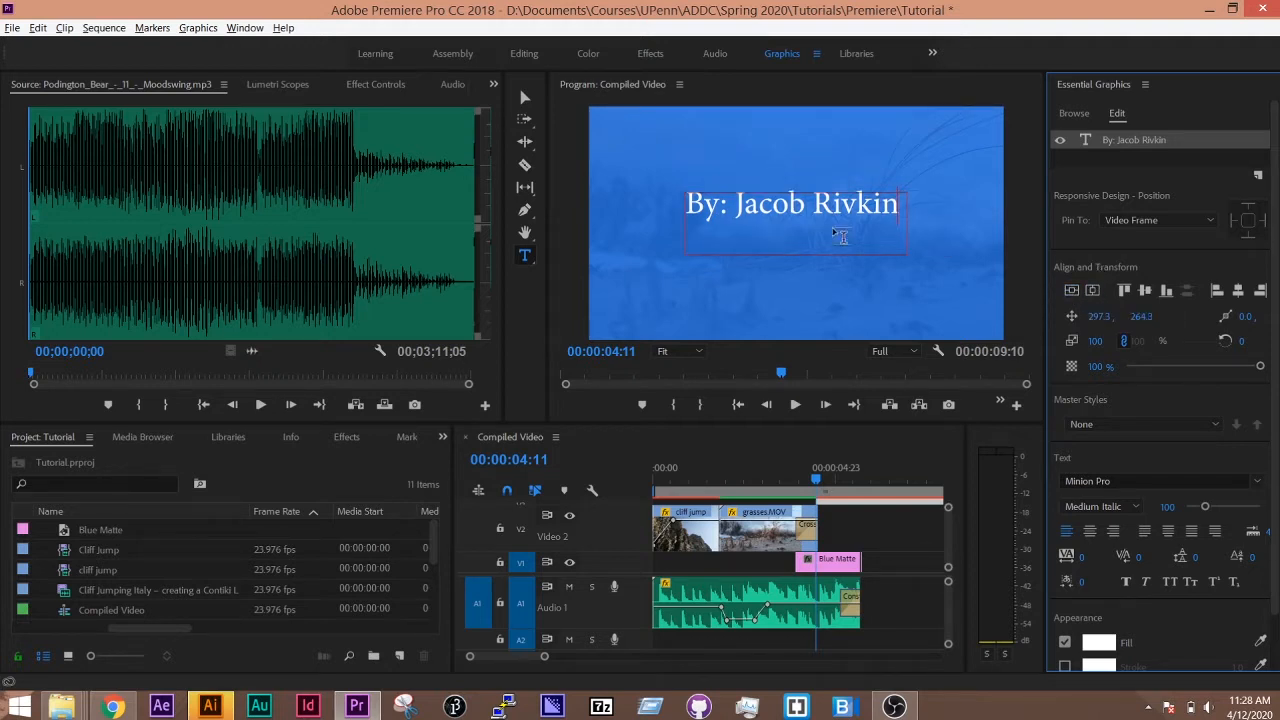
Shorten the credit's text box to fit its single line and centre it vertically in the frame.
click(524, 97)
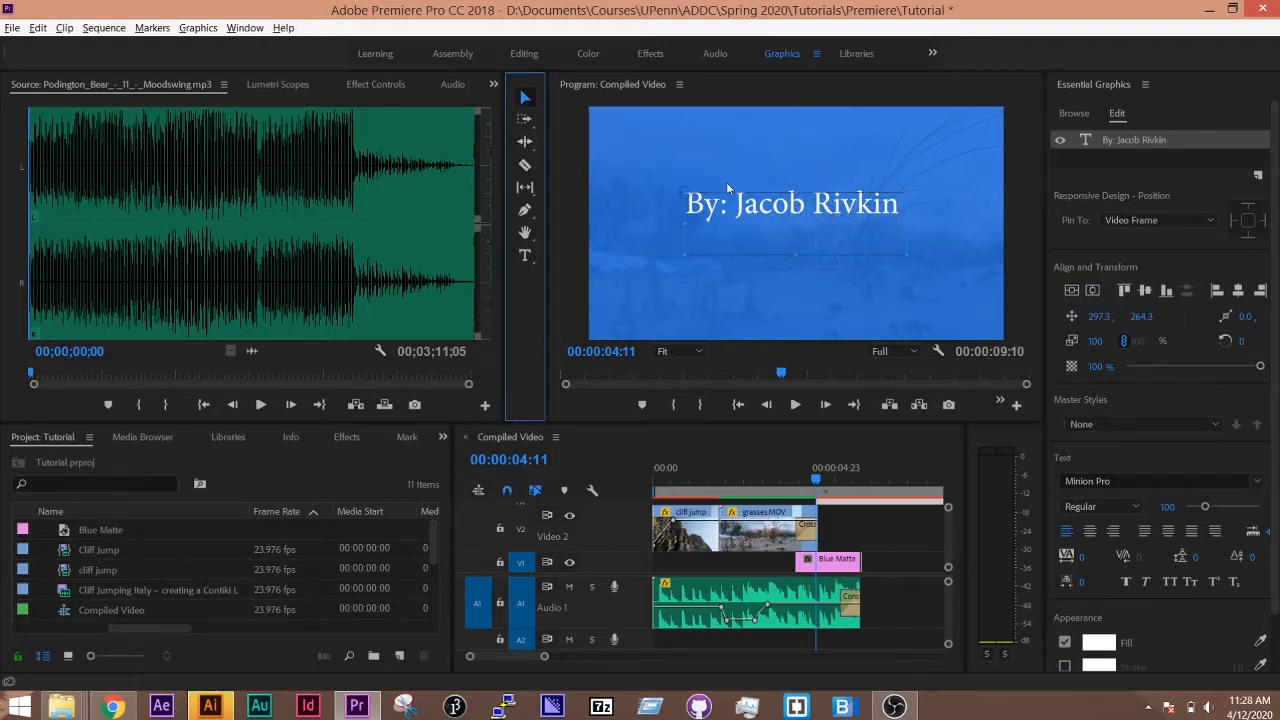
click(799, 258)
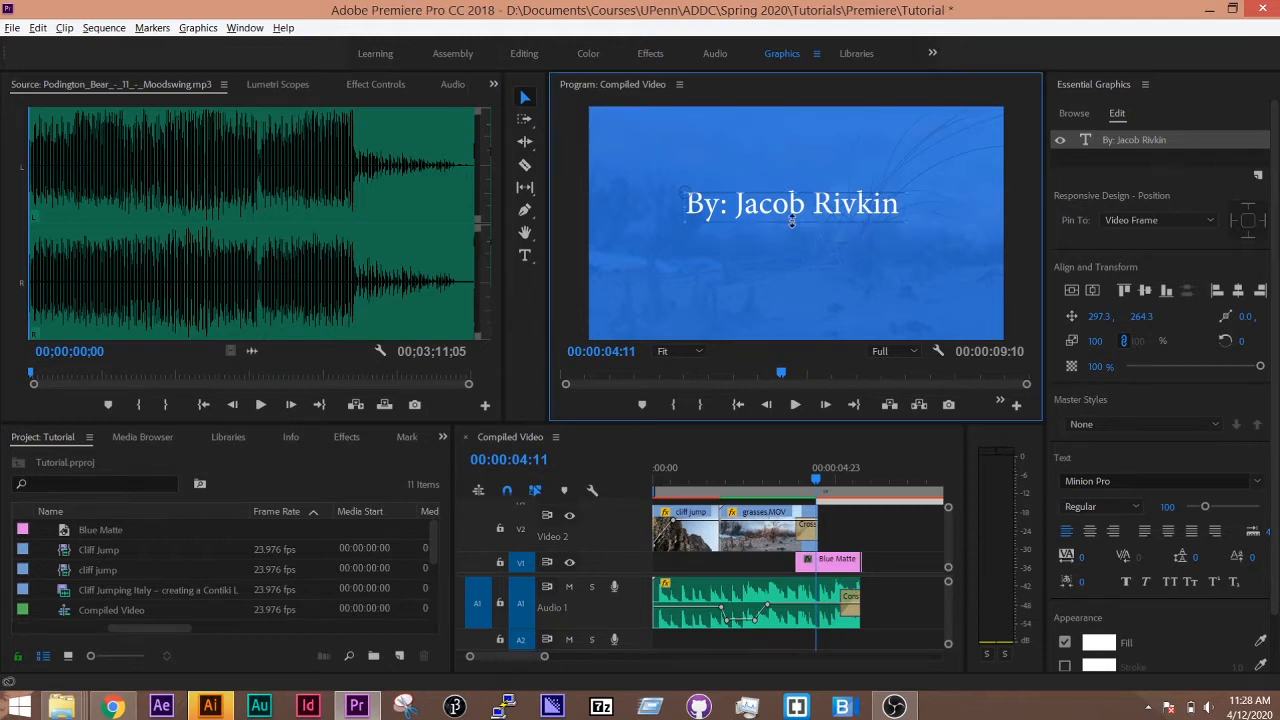
click(1074, 290)
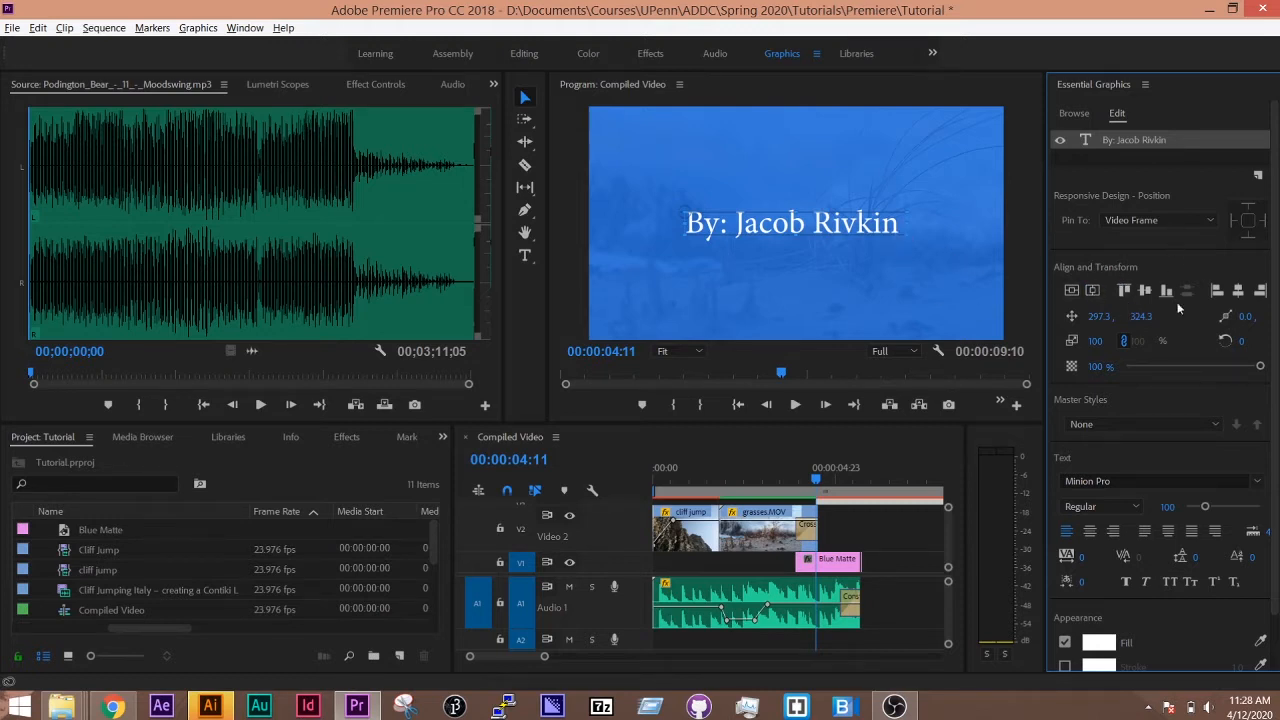
Set the credit text to size 91 in Mr Eaves San OT with the Bold style.
drag(1200, 508, 1203, 510)
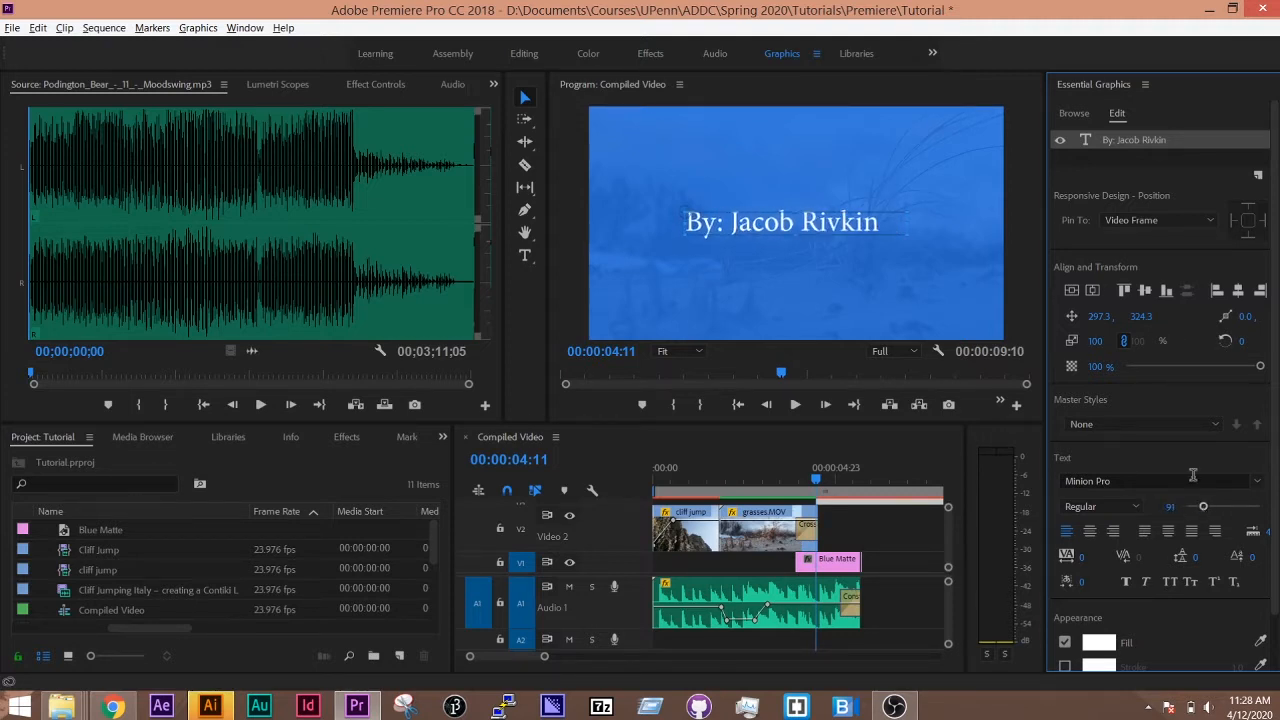
drag(1145, 371, 1276, 368)
click(1188, 478)
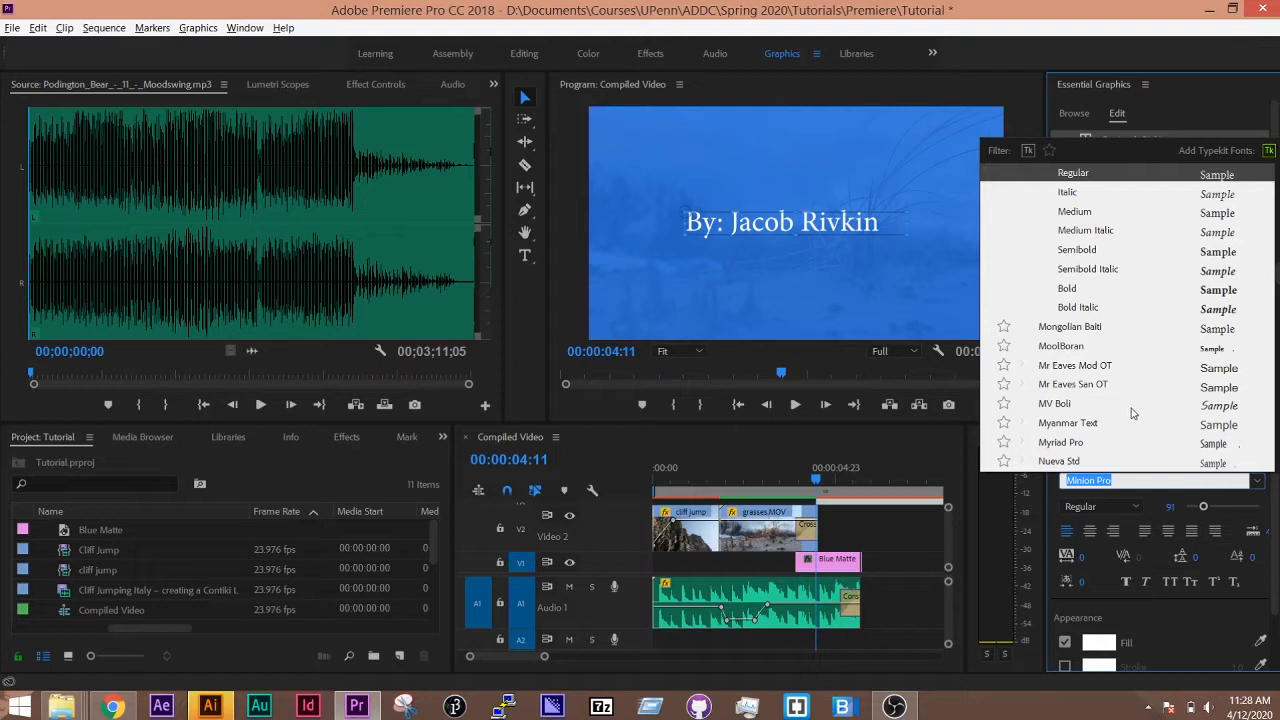
click(1120, 387)
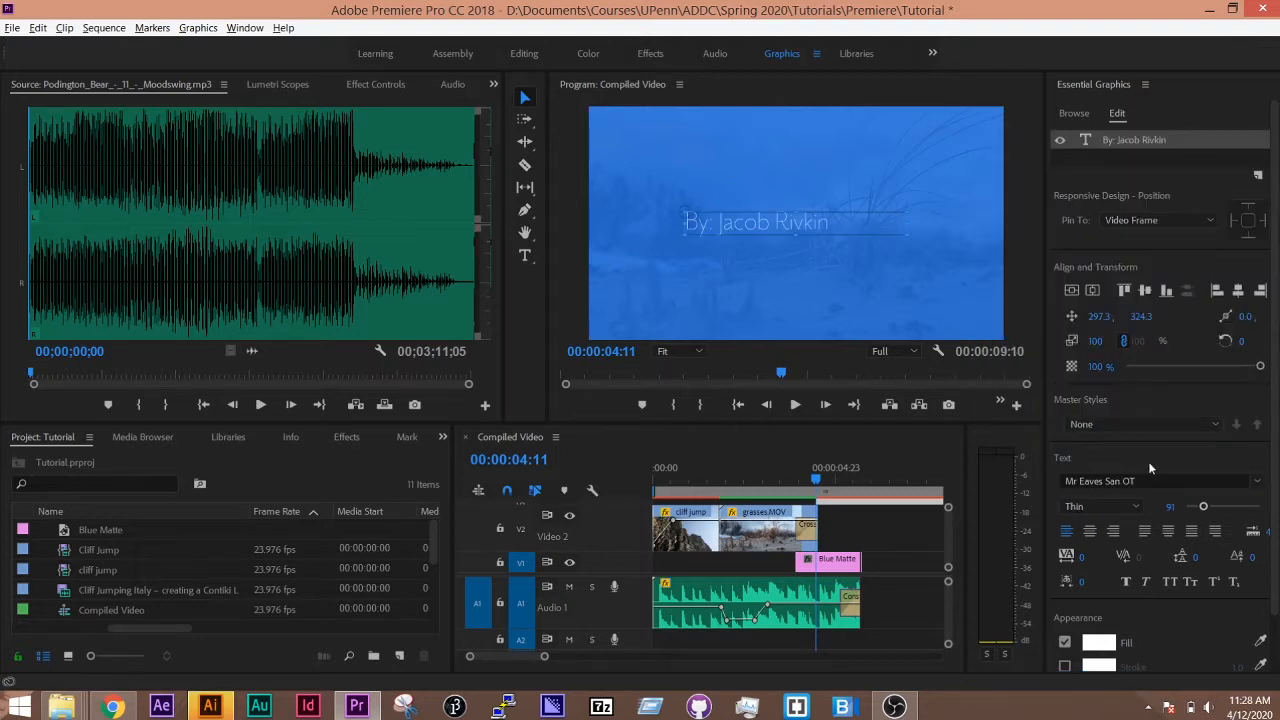
click(1126, 507)
click(1106, 436)
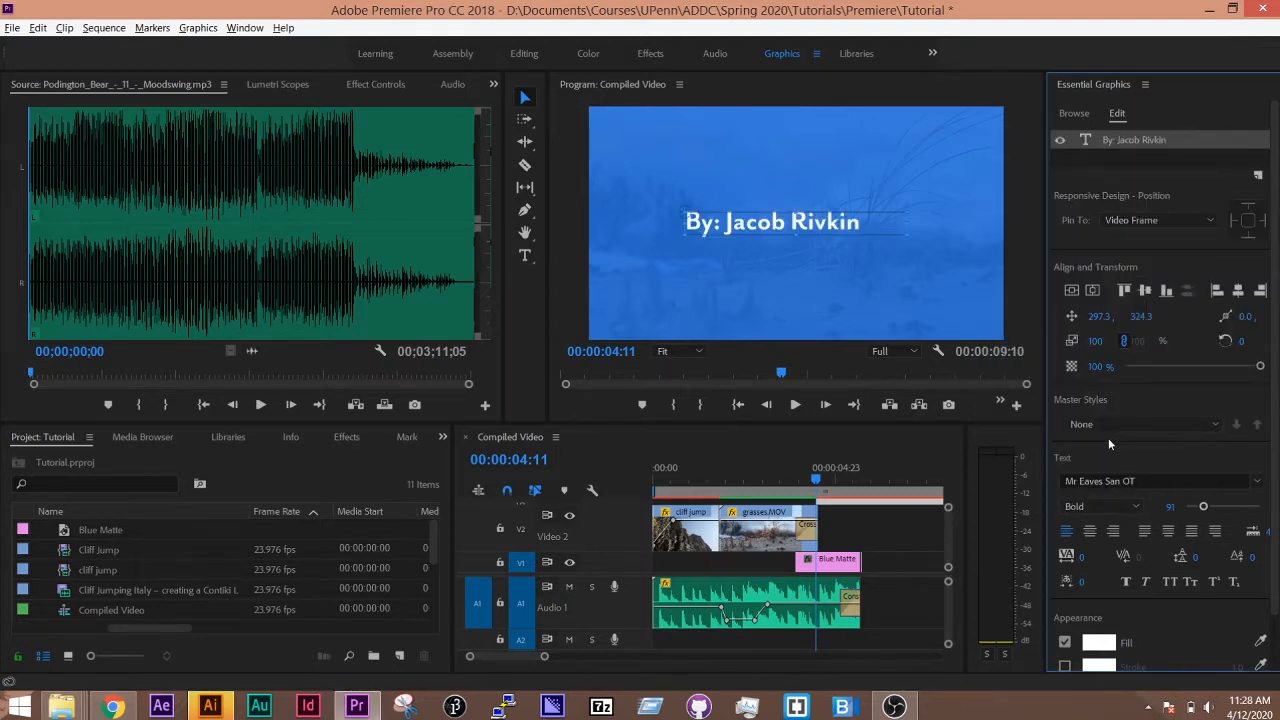
Centre-align the credit text within its box and nudge the box to position about 279, 327.
click(1168, 536)
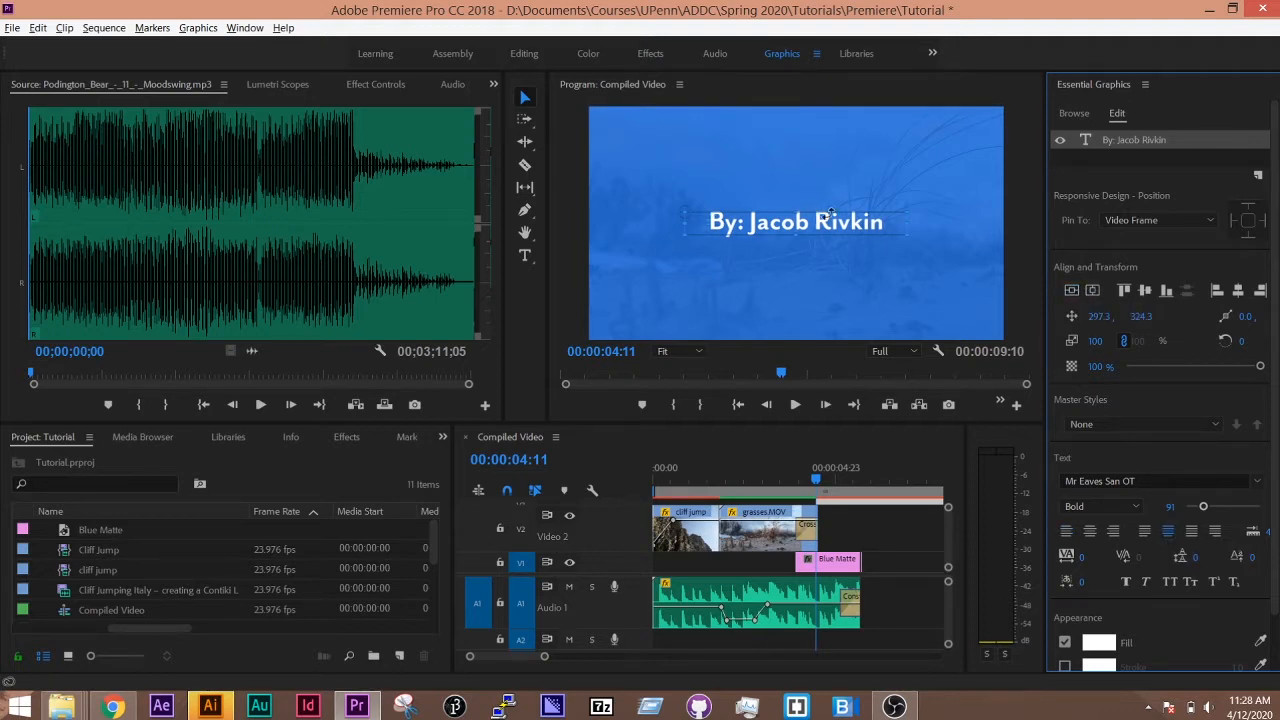
drag(825, 227, 818, 228)
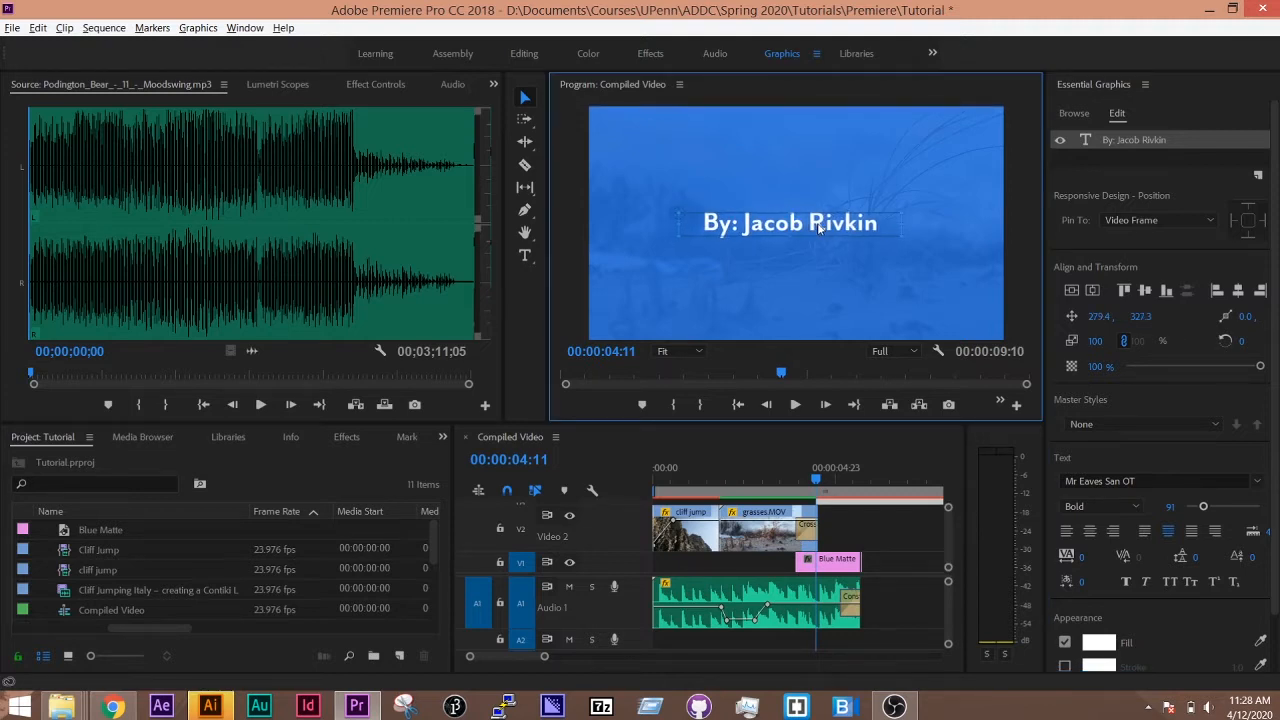
scroll(1122, 620, down, 2)
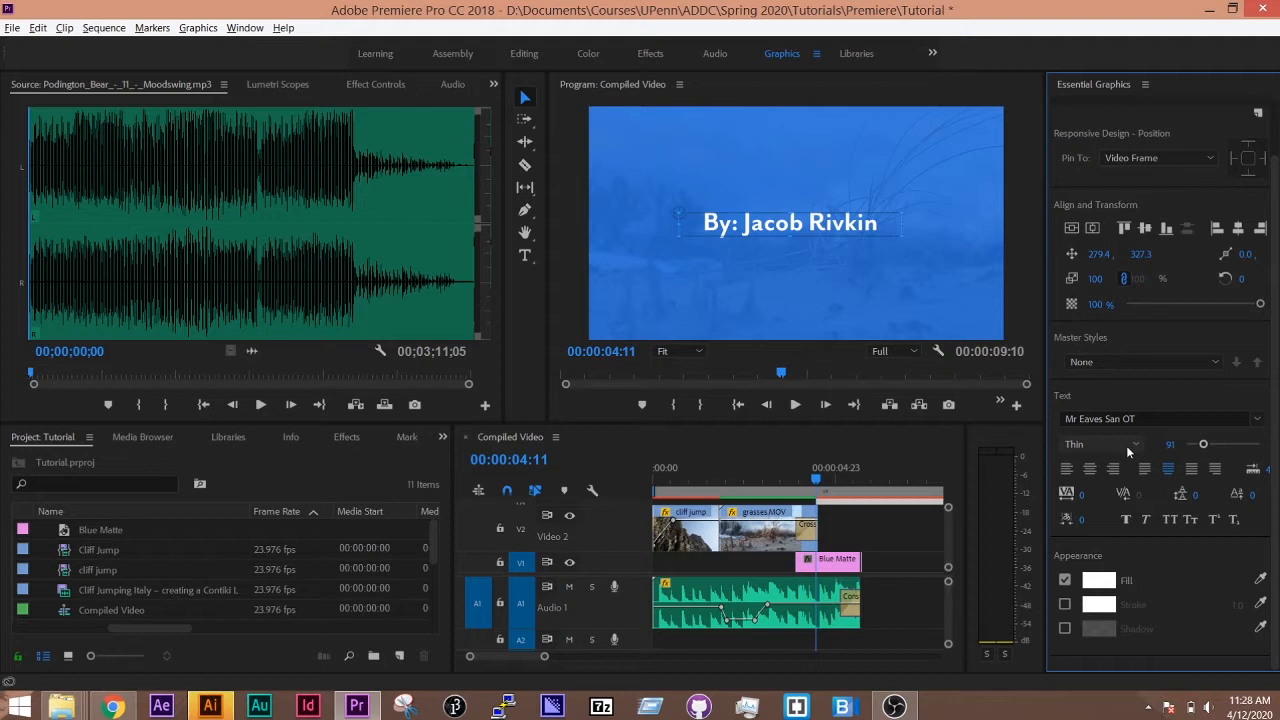
scroll(1126, 445, up, 4)
click(879, 525)
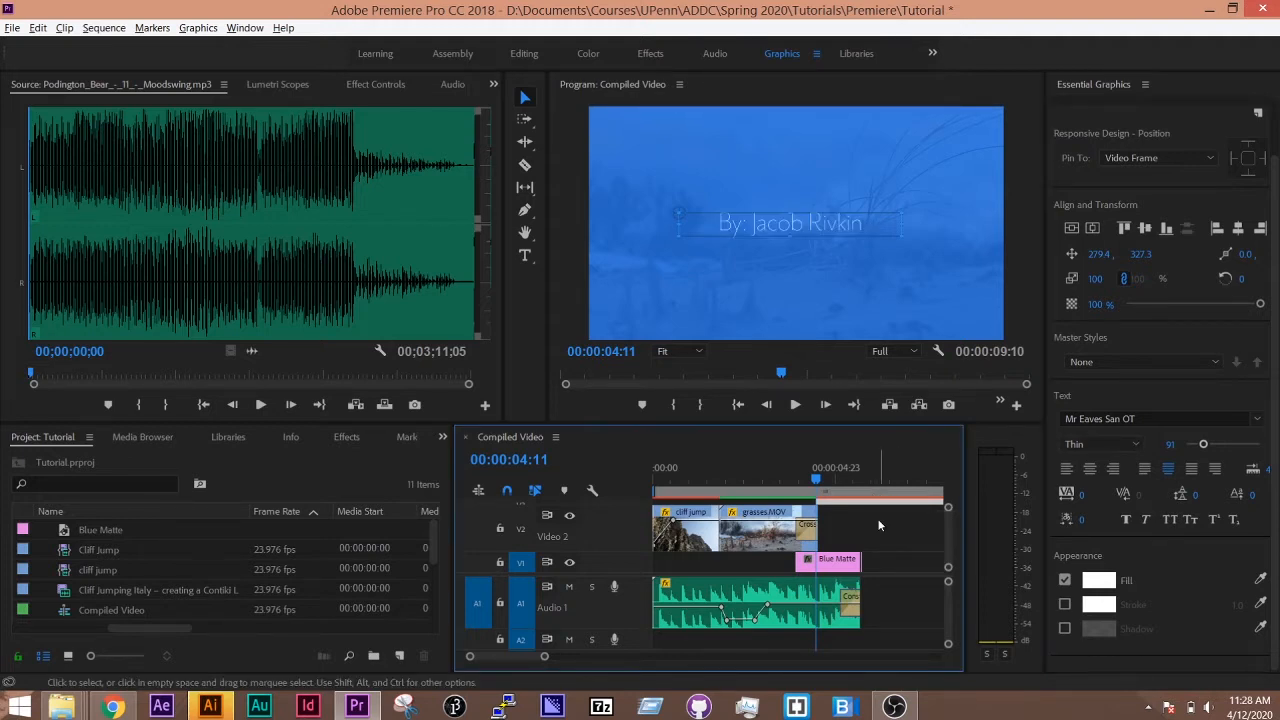
click(927, 597)
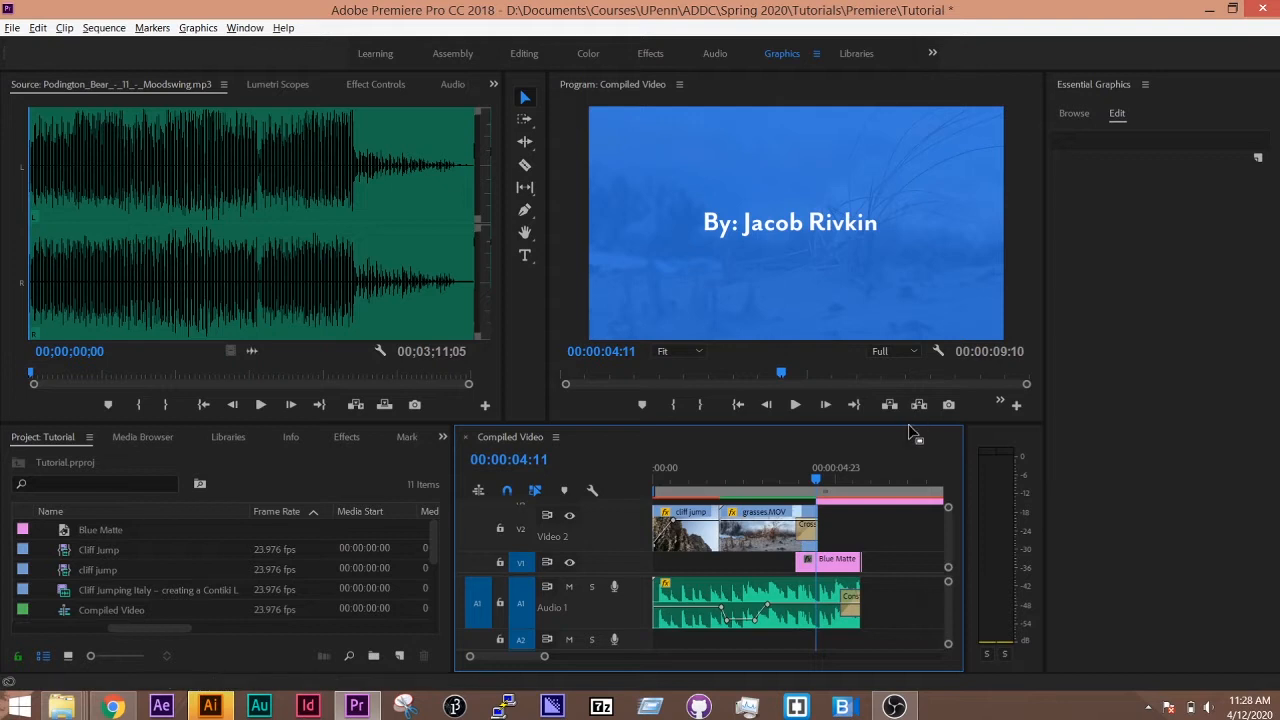
Enlarge the timeline area, apply the default transition to the start of the credit clip on V3, and play it back.
drag(910, 428, 910, 406)
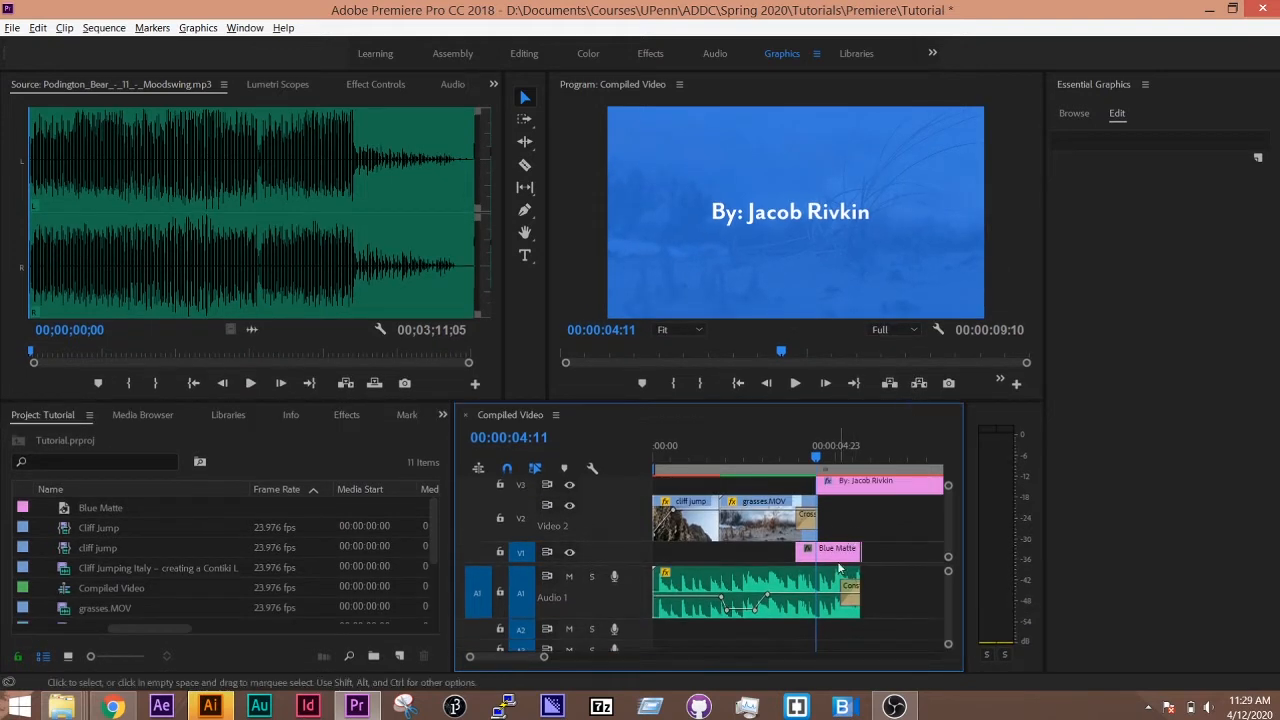
click(845, 496)
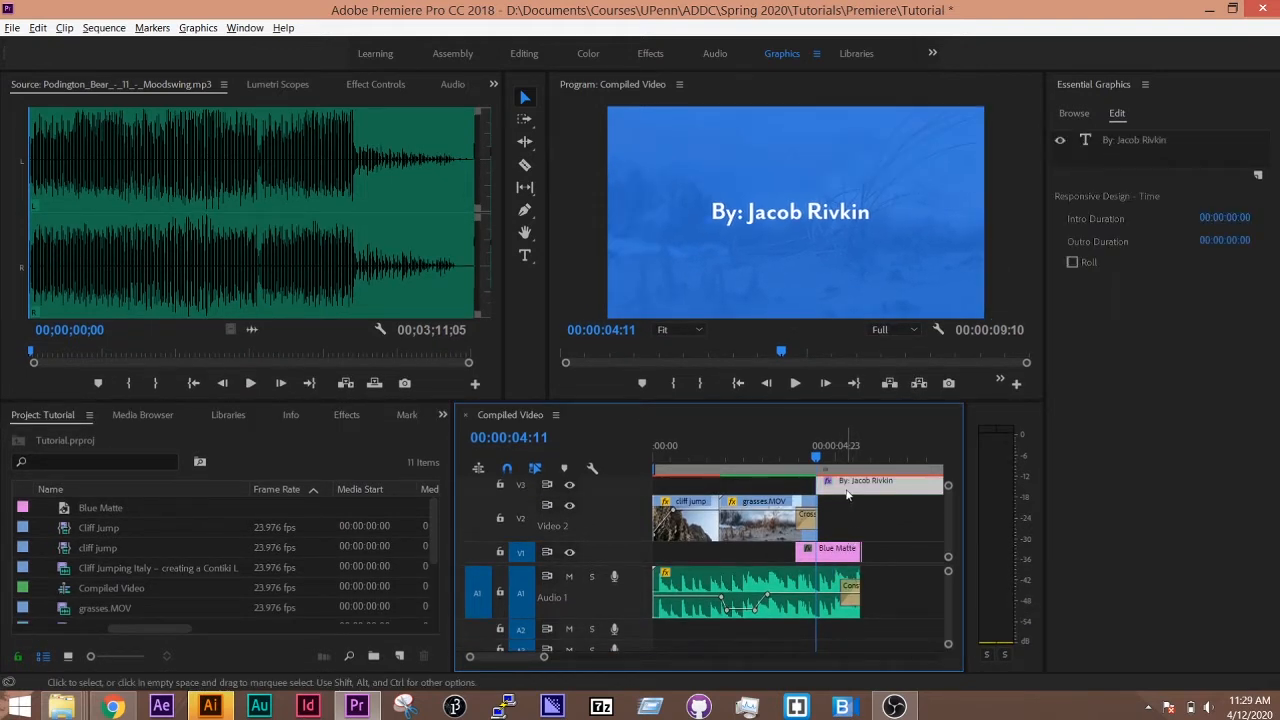
right_click(822, 487)
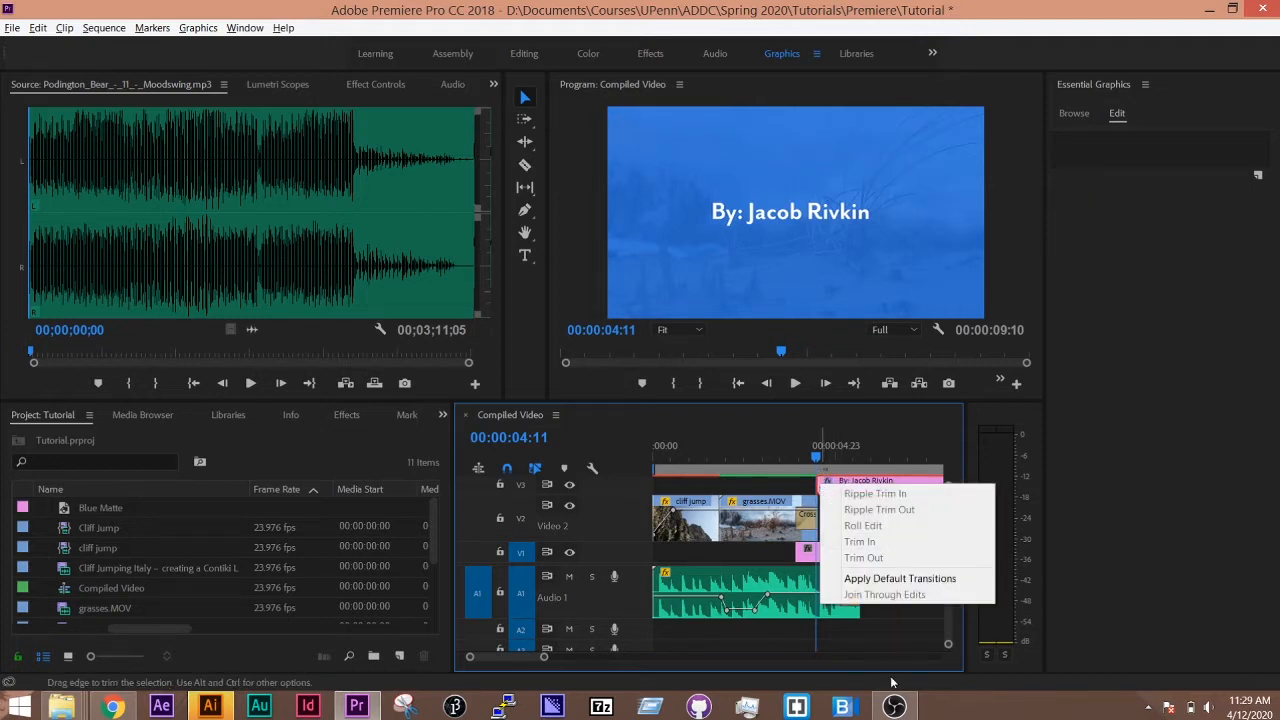
click(865, 579)
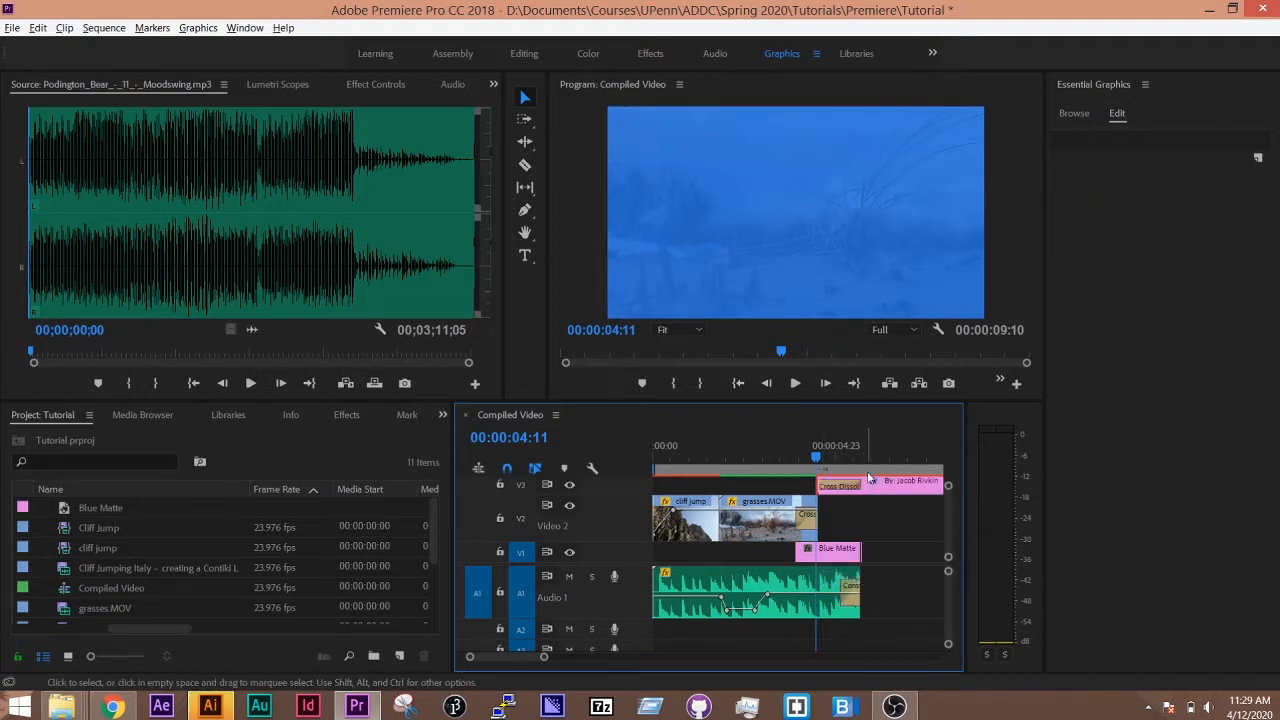
key(space)
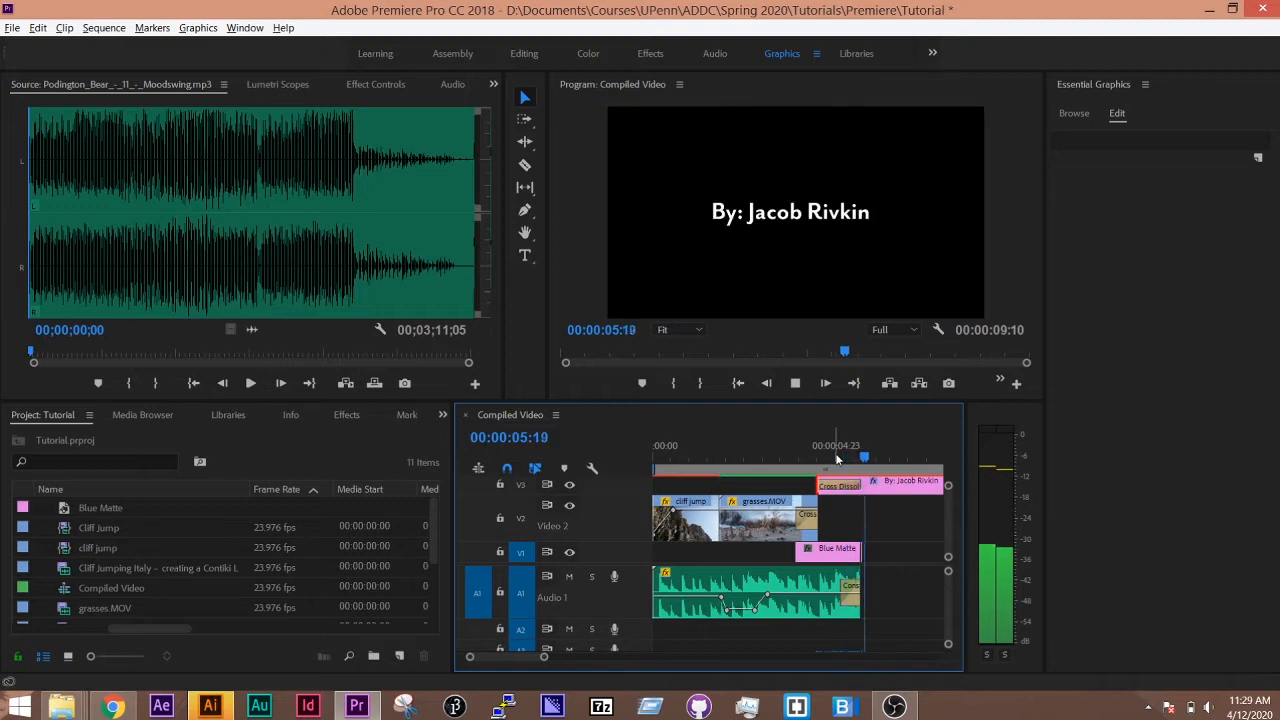
key(space)
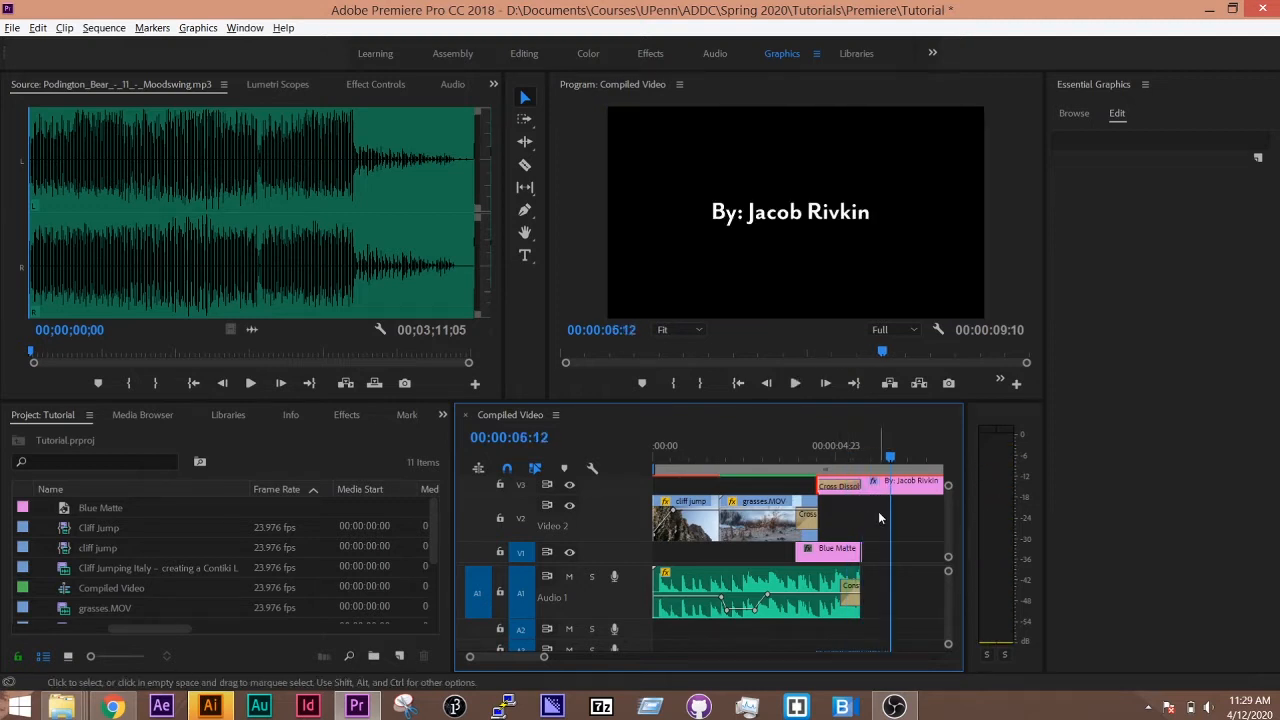
Trim the end of the credit clip on V3 to line up with the end of the Blue Matte clip at 00:00:05:18.
key(minus)
key(minus)
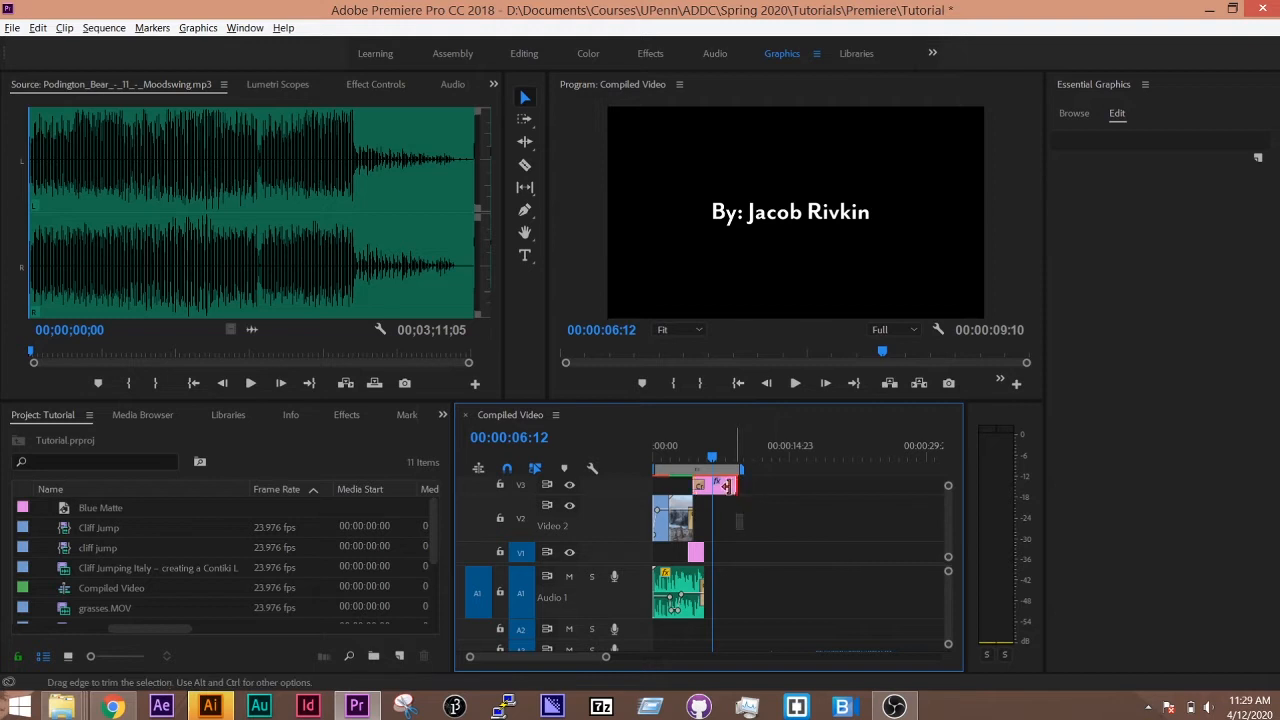
drag(736, 488, 704, 488)
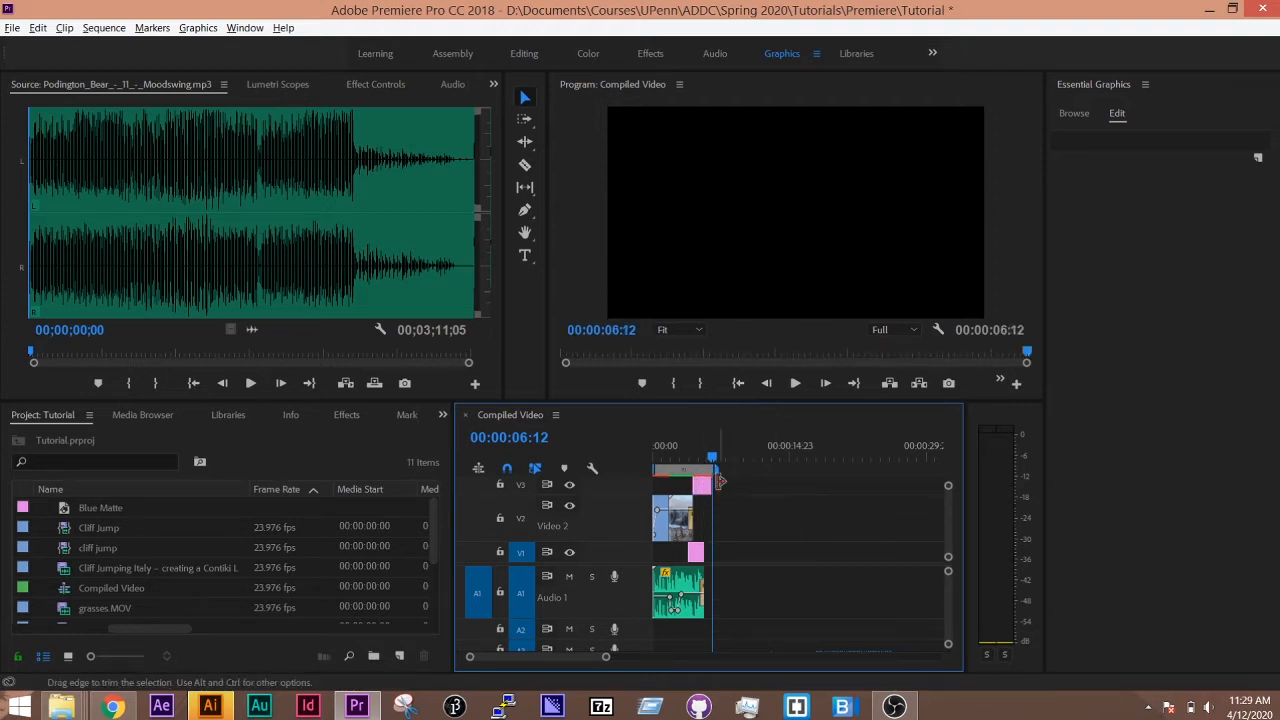
key(=)
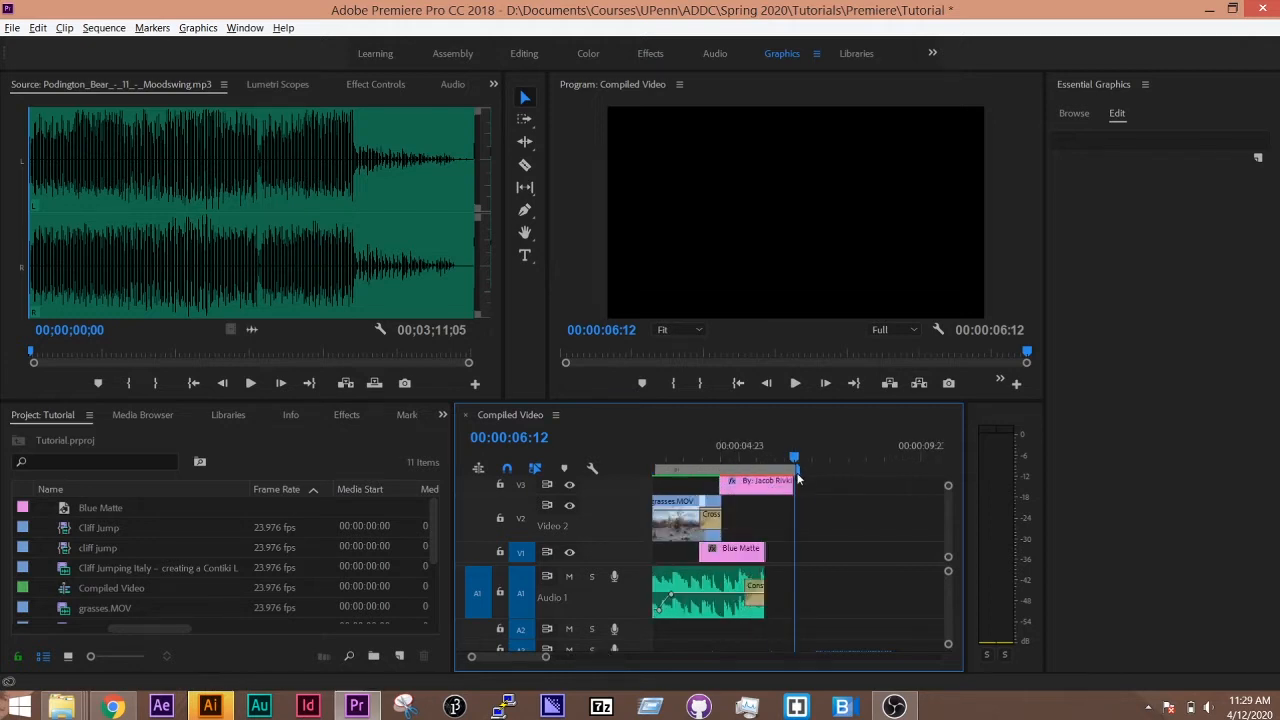
drag(789, 487, 762, 487)
Play back the ending from 00:00:04:23 and return the playhead to the start of the sequence.
click(738, 462)
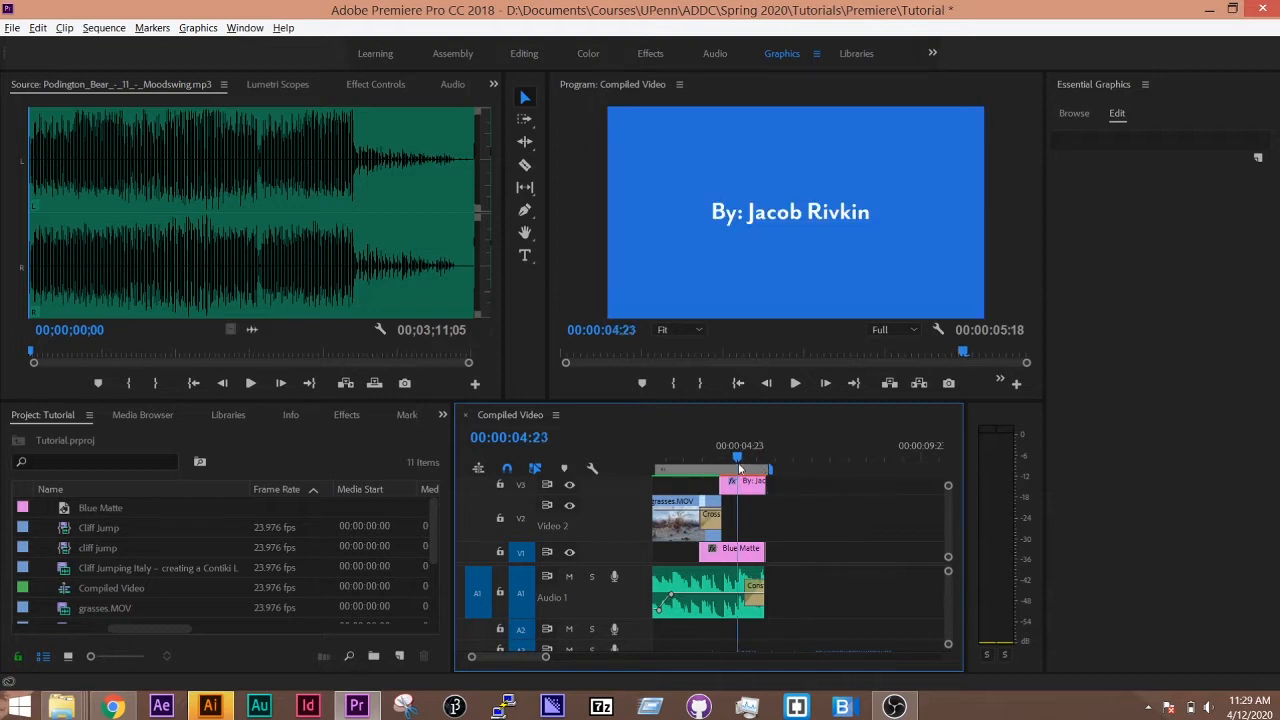
key(space)
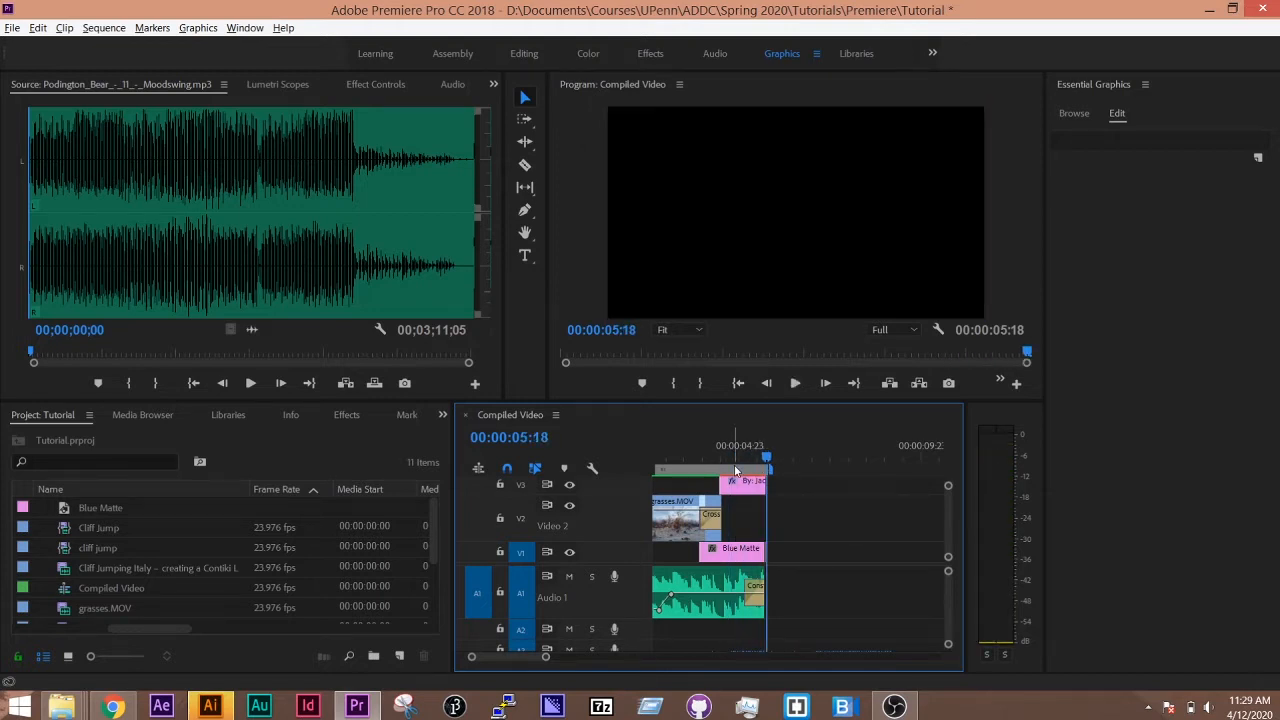
click(709, 459)
drag(709, 459, 621, 469)
key(=)
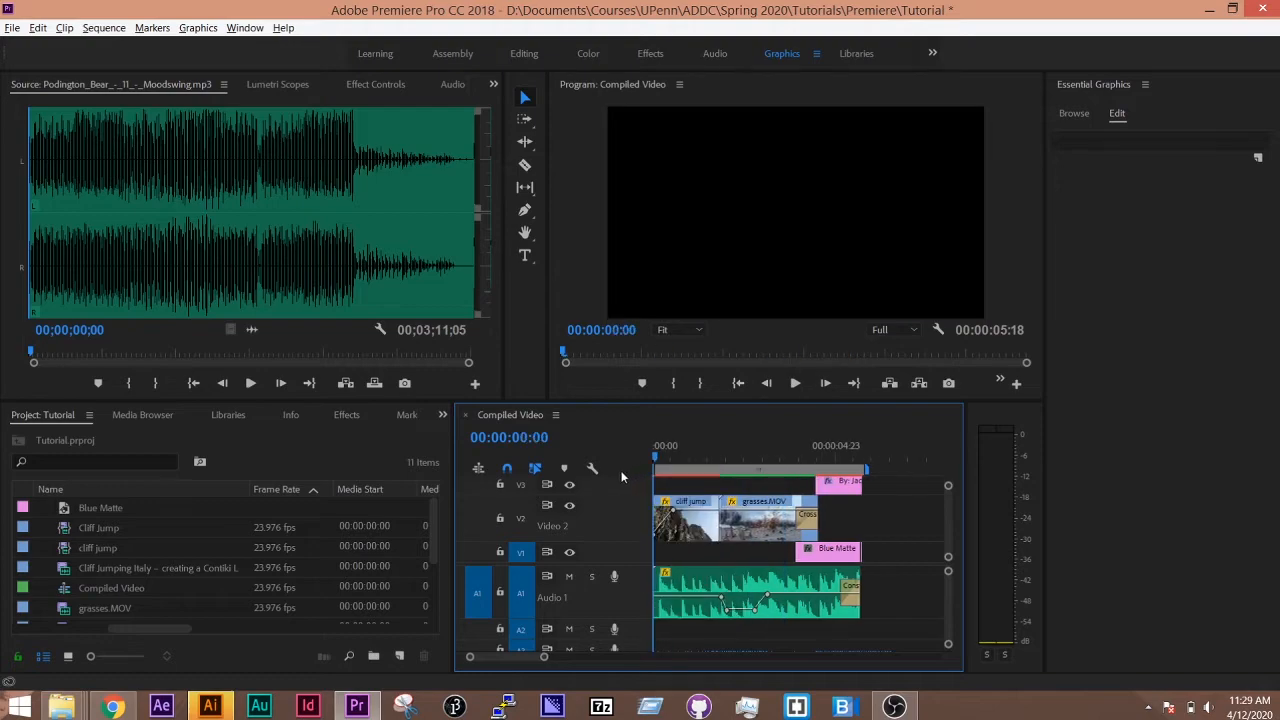
Switch to Illustrator and start setting up a new document.
key(alt+Tab)
key(alt+Tab)
key(alt+Tab)
key(Tab)
key(alt+Tab)
key(alt+Tab)
key(alt+Tab)
key(alt+Tab)
key(alt+Tab)
key(alt+Tab)
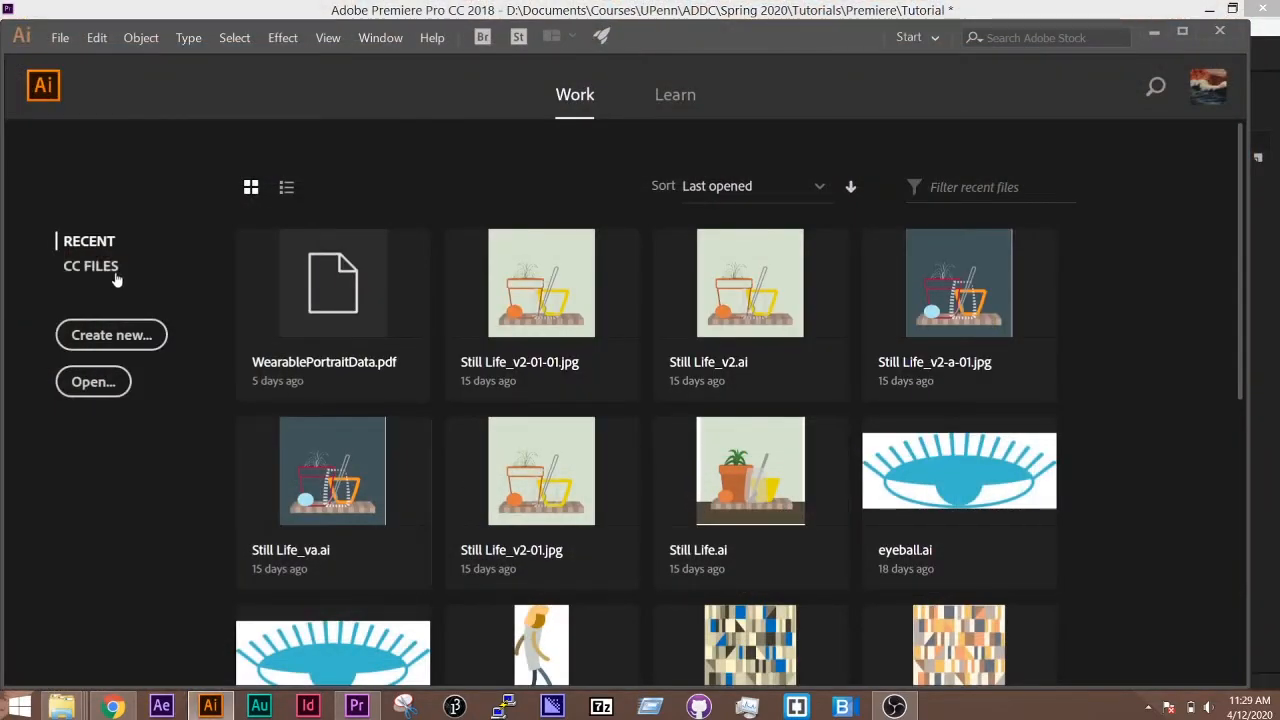
click(115, 337)
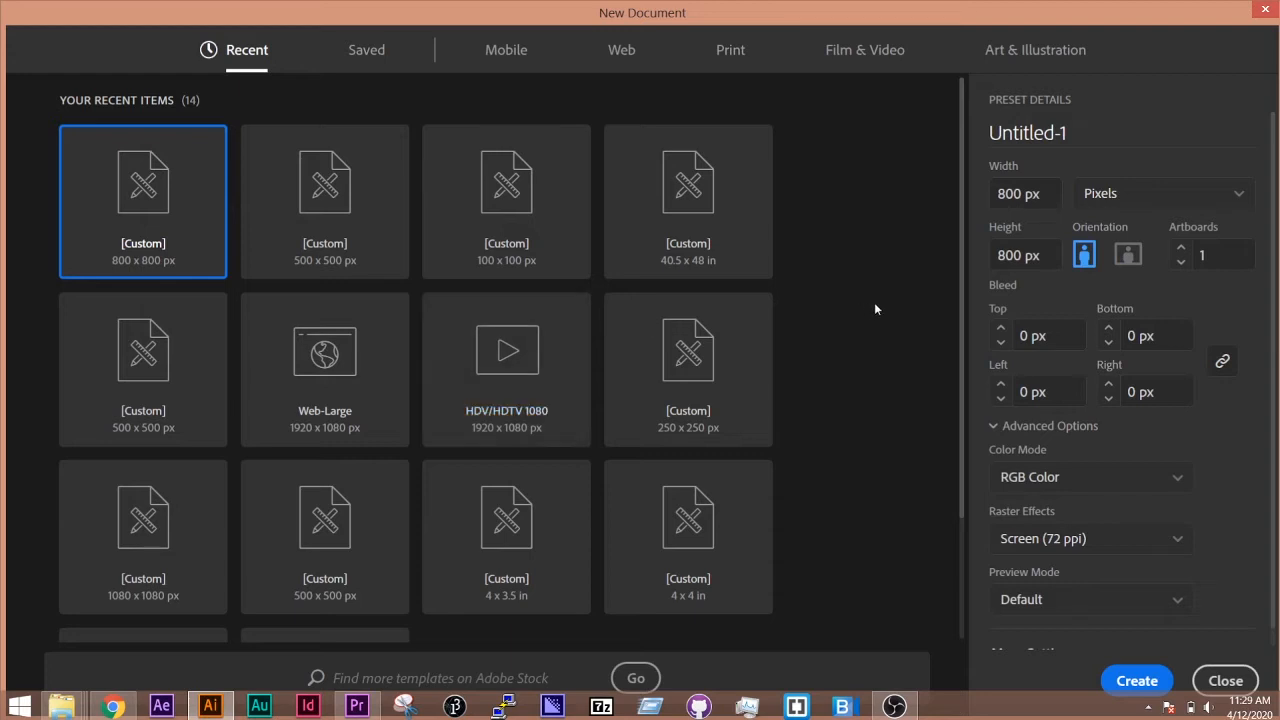
Set the new document's size to 1920 px wide by 1080 px high.
click(1032, 200)
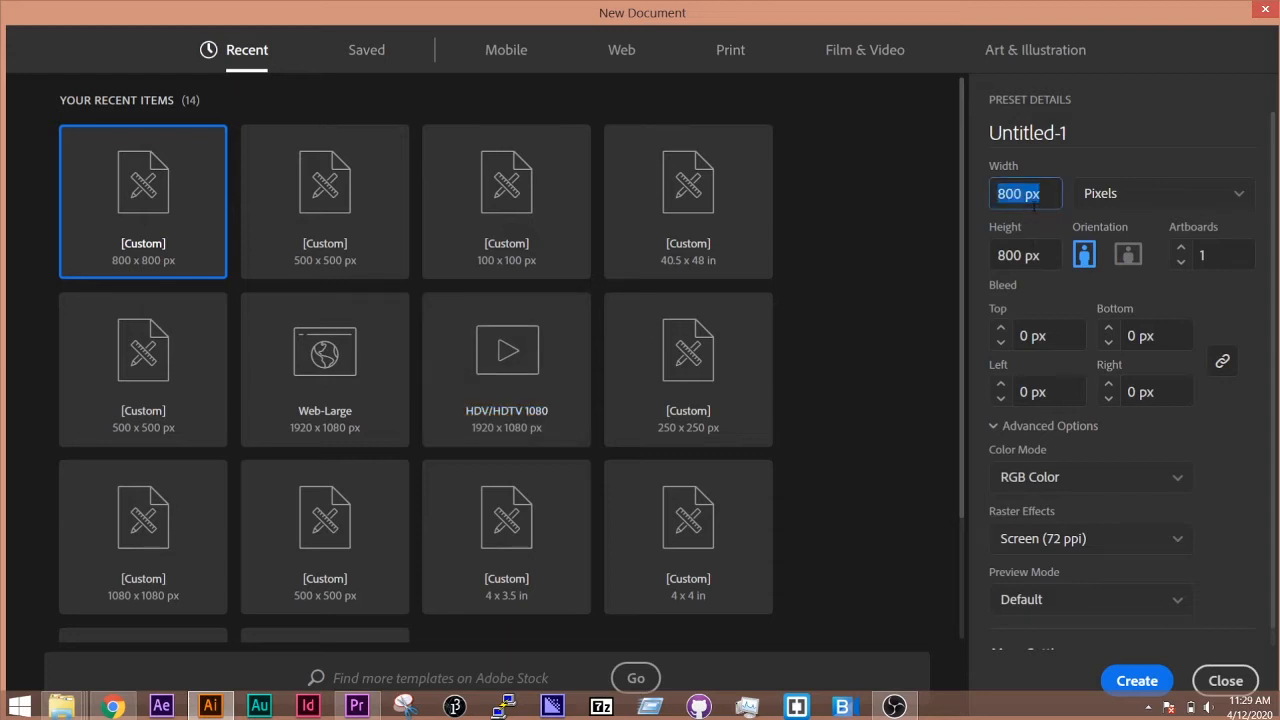
text(1920)
key(Tab)
text(1)
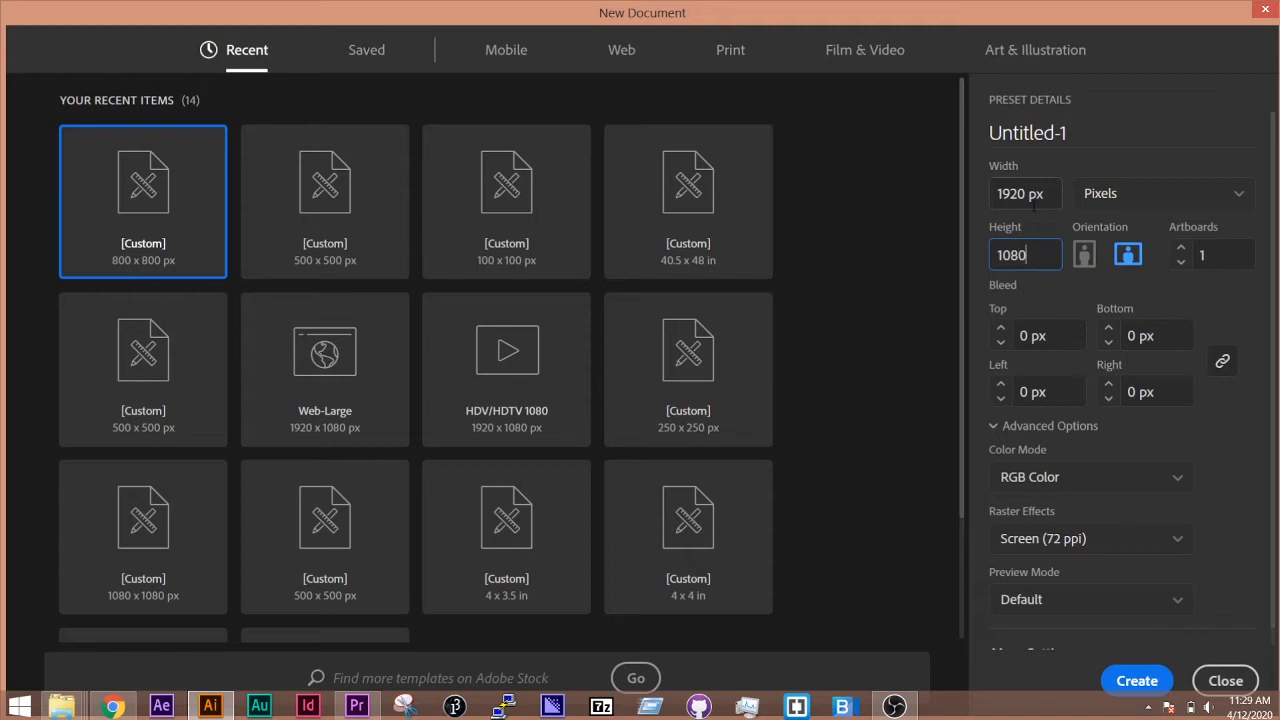
Set the document's width to 1280 px and height to 720 px, and create it.
click(1033, 205)
text(1280)
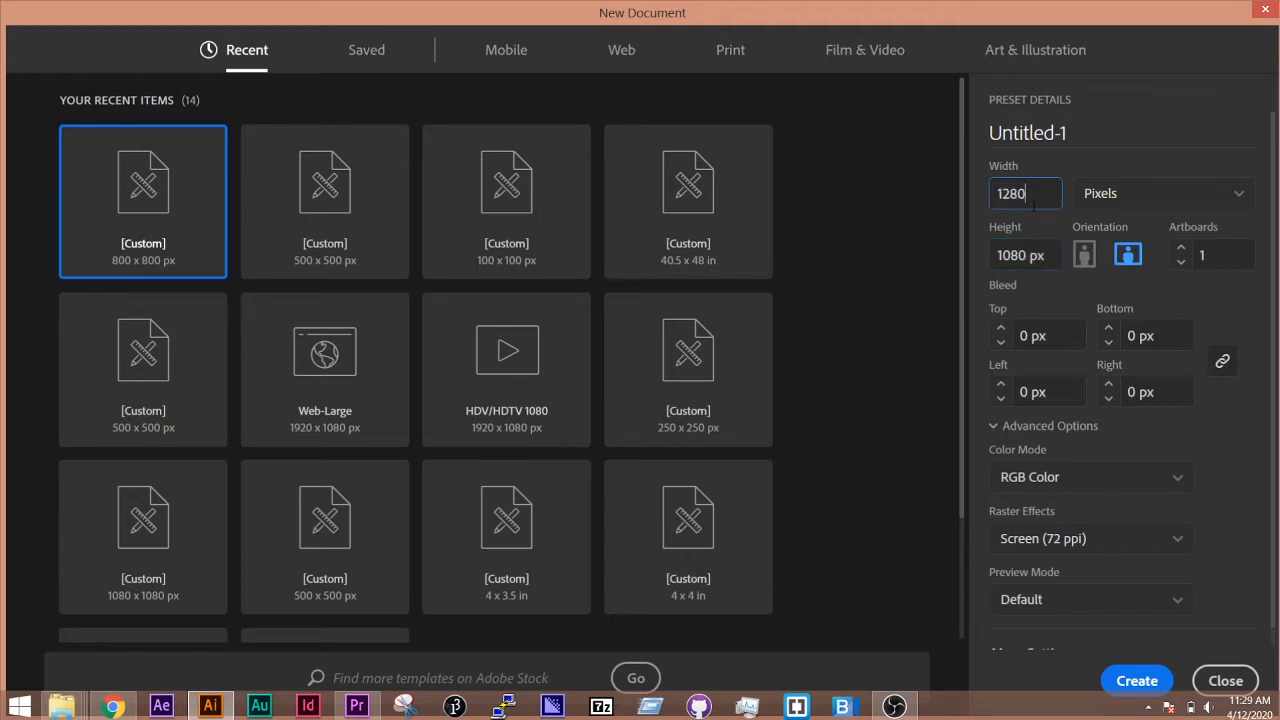
key(Tab)
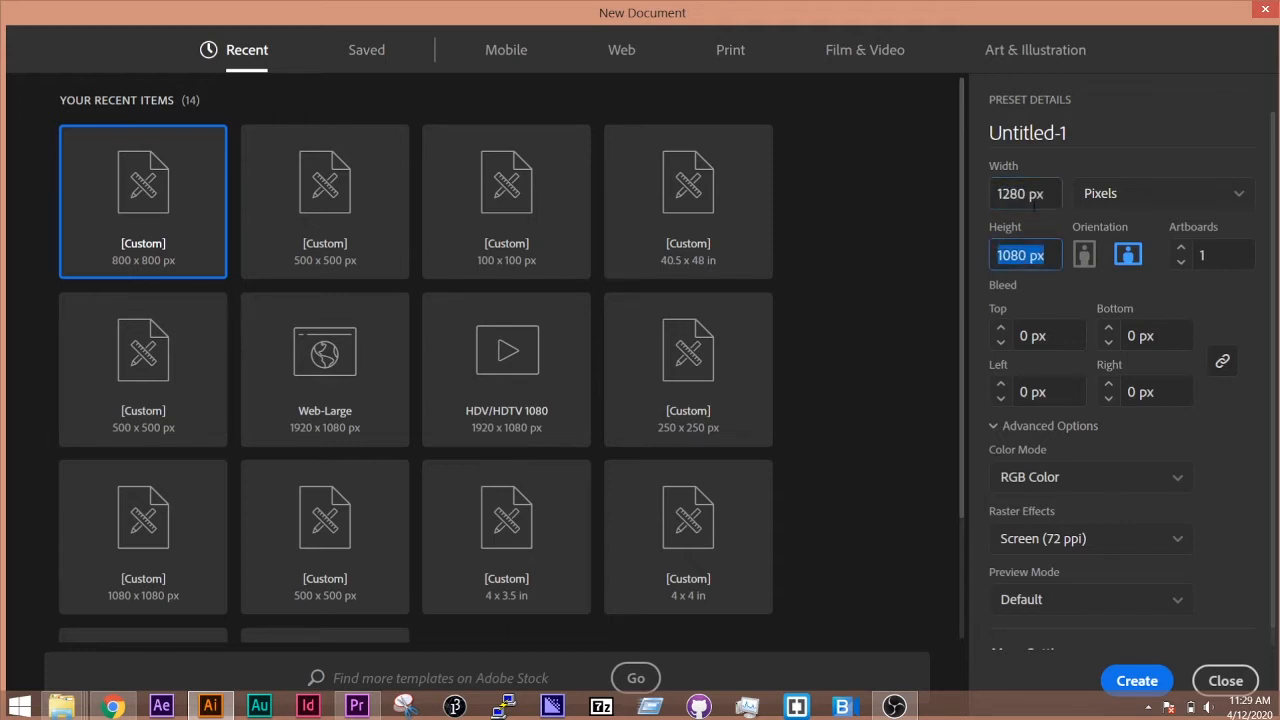
text(720)
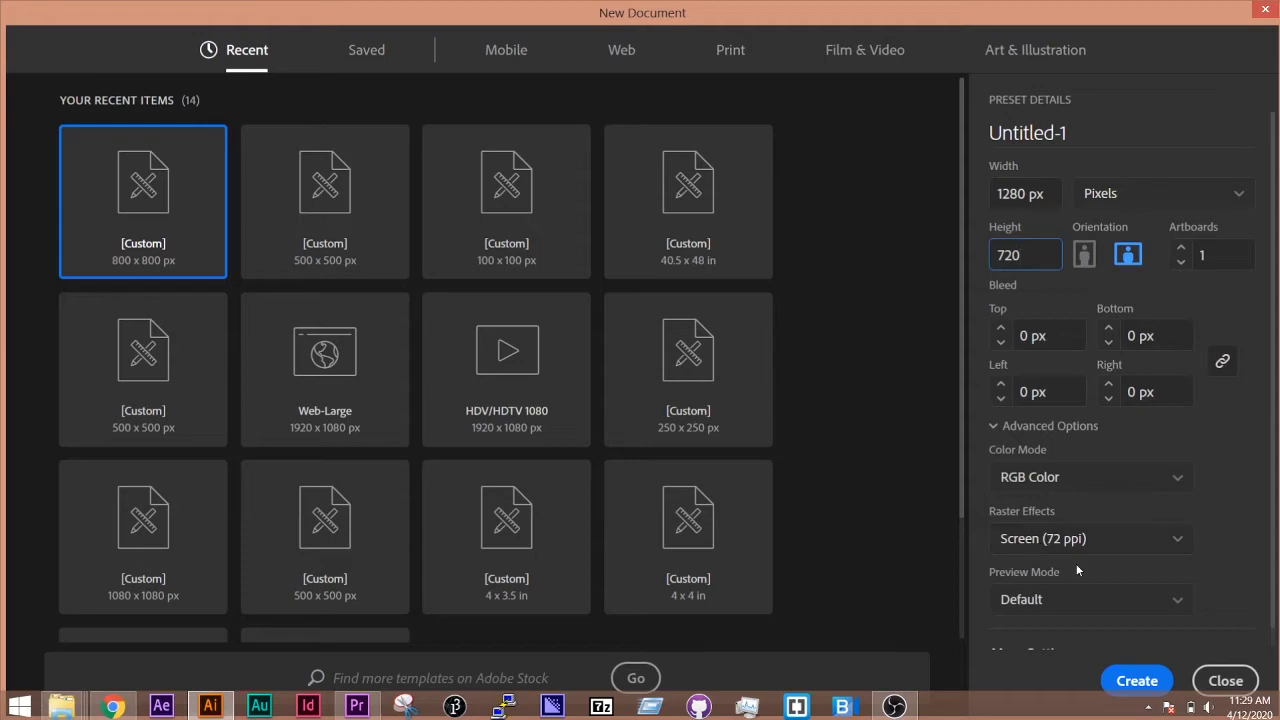
click(1135, 681)
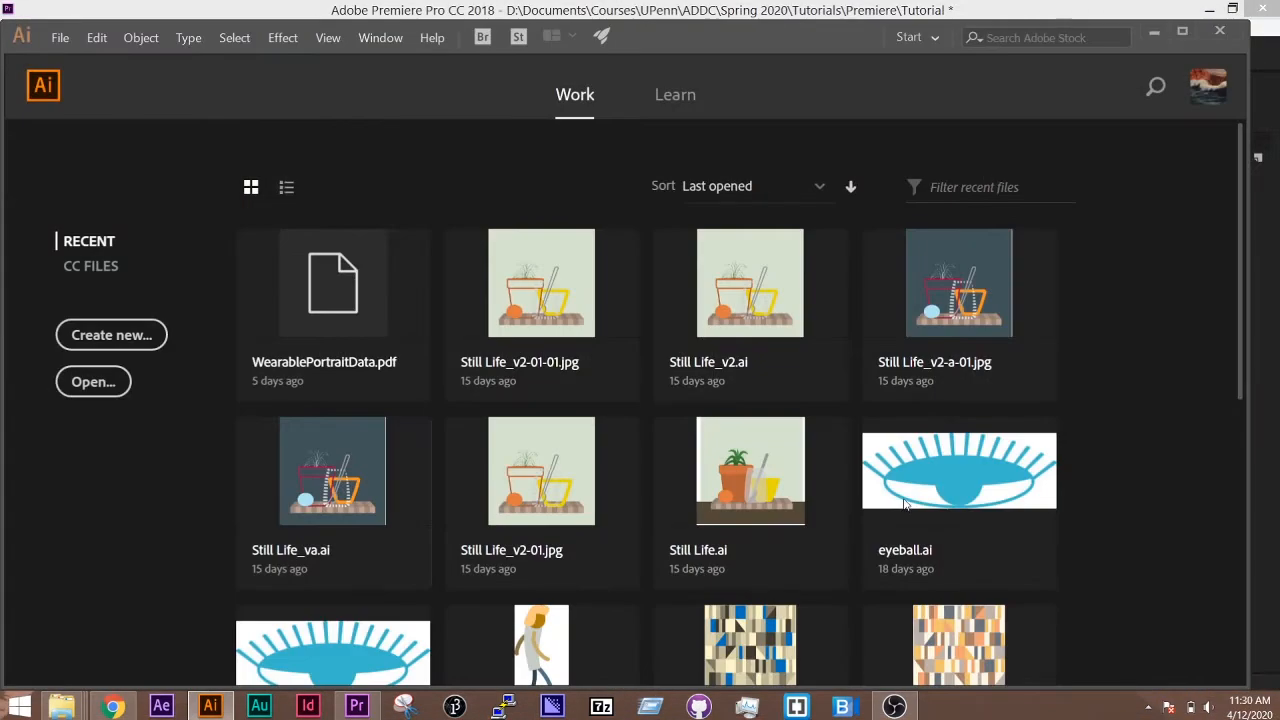
click(905, 505)
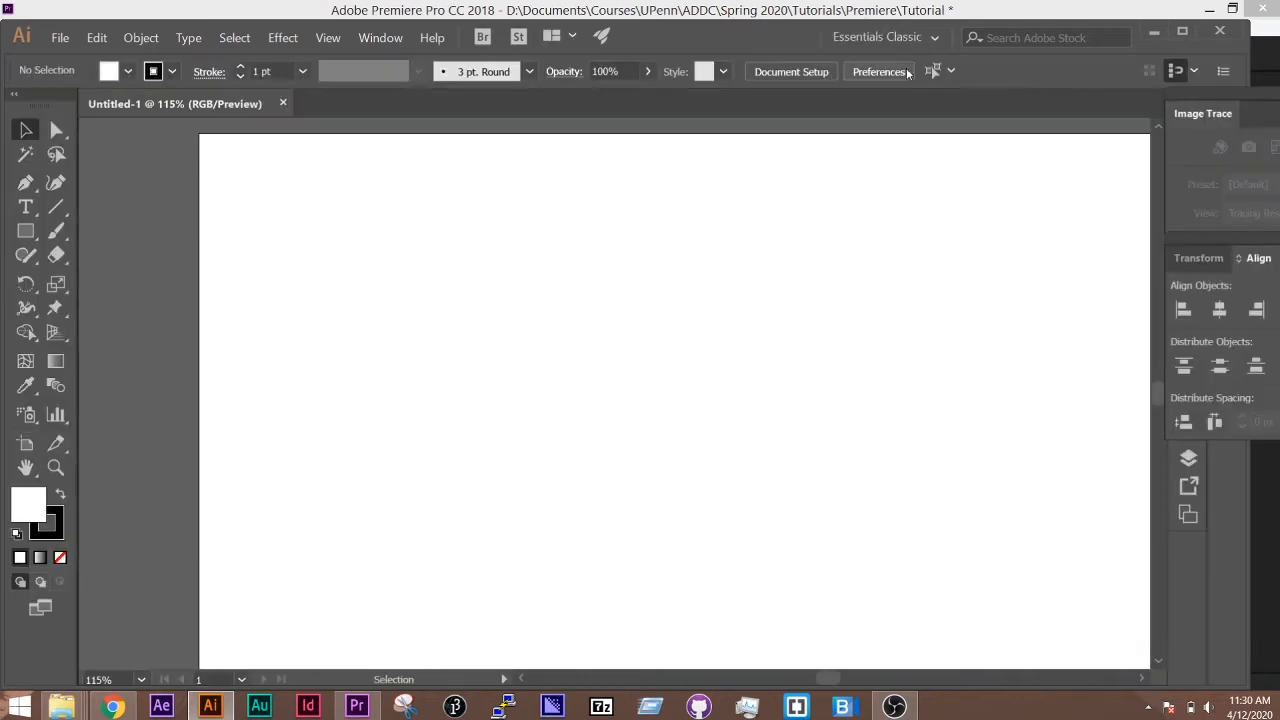
Draw a text box about 637 × 268 px on the artboard, enter "Cliff Dream" and select the text.
click(26, 207)
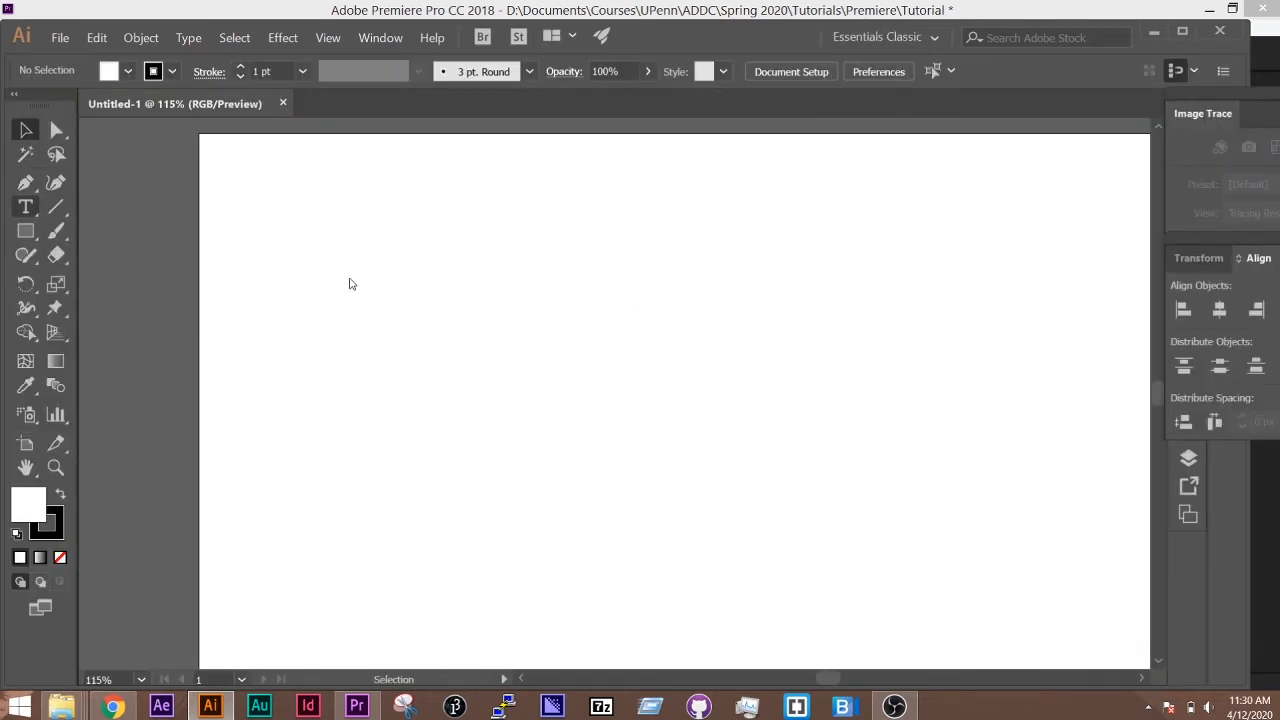
drag(333, 269, 833, 481)
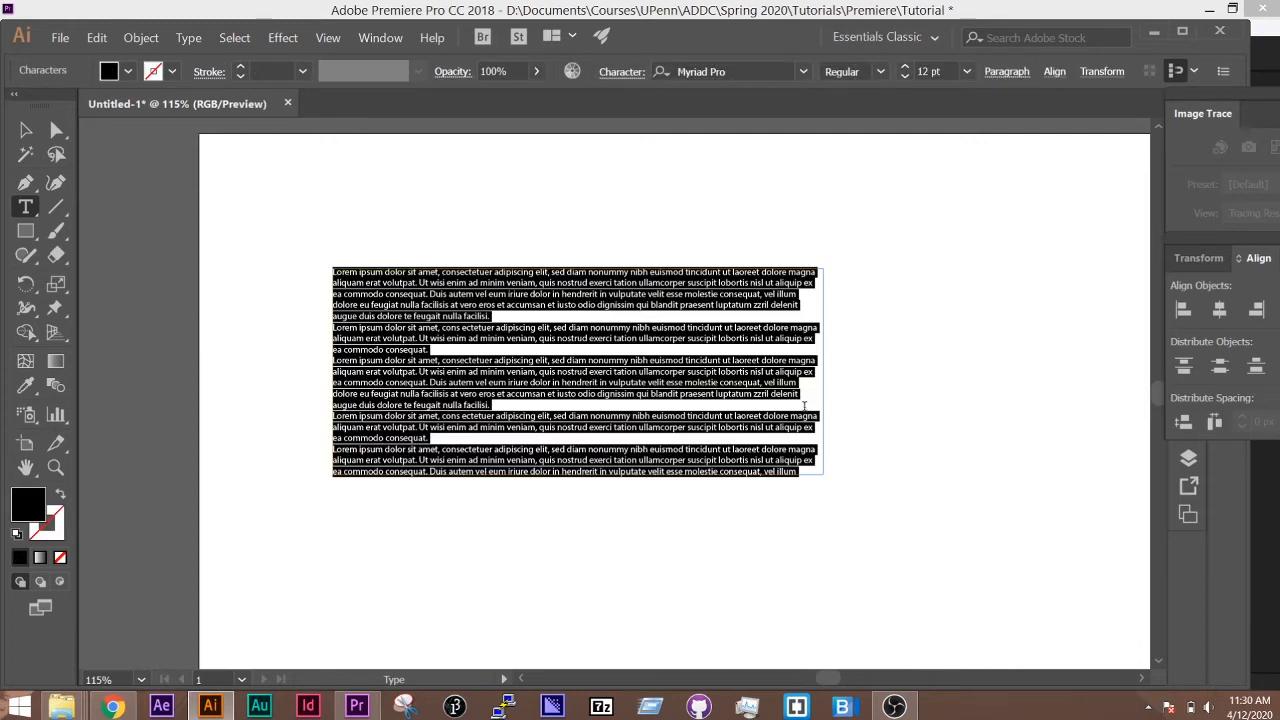
text(Ciiff F)
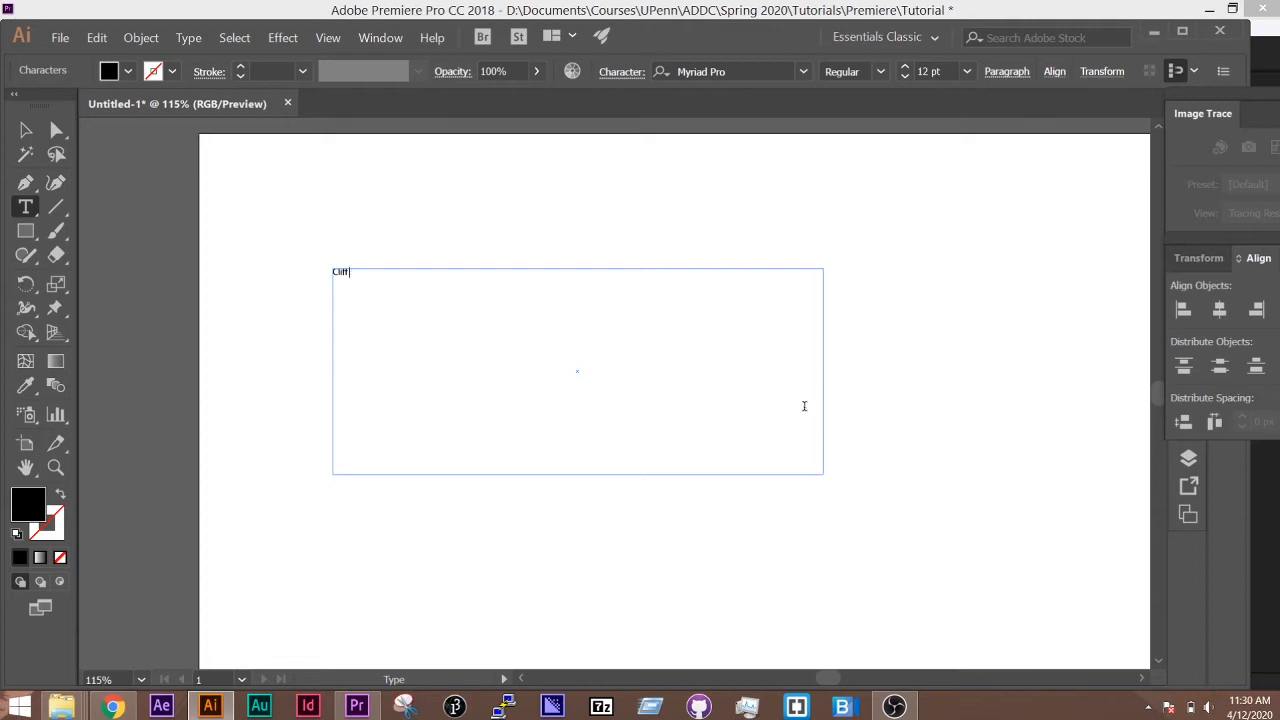
text(ream)
drag(428, 281, 260, 269)
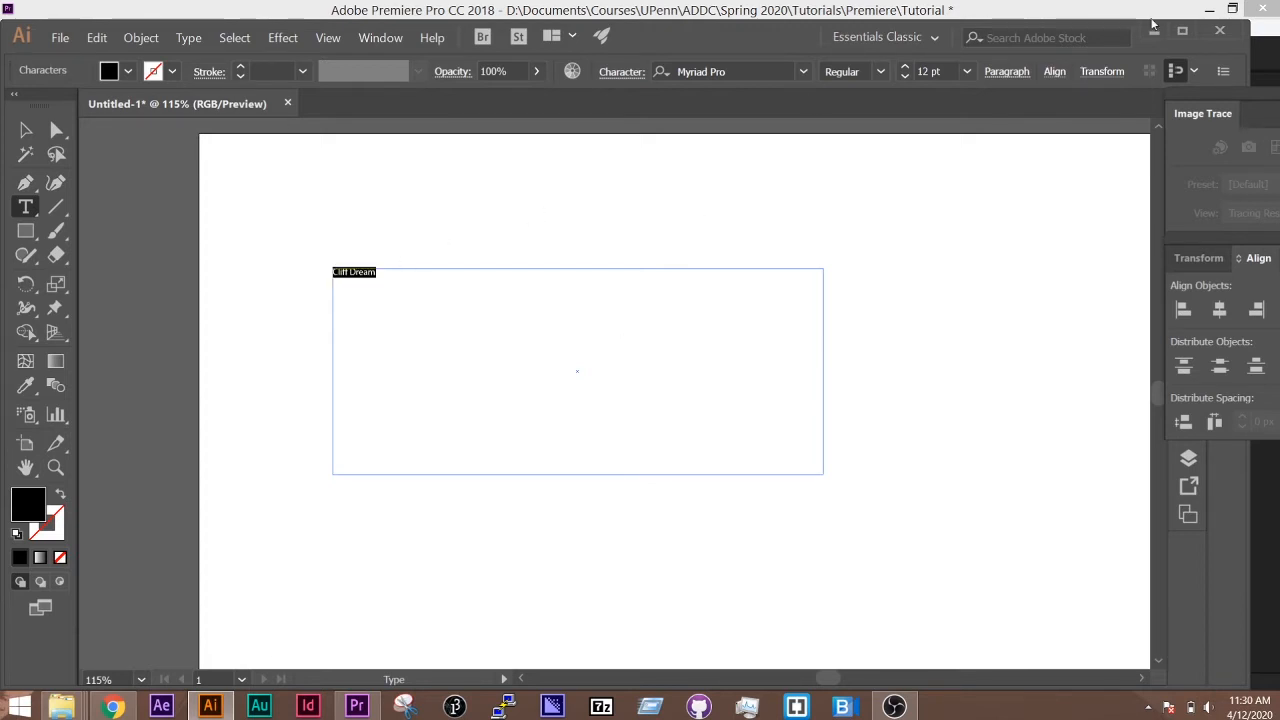
Maximize the Illustrator window and reset the Essentials Classic workspace.
click(1182, 30)
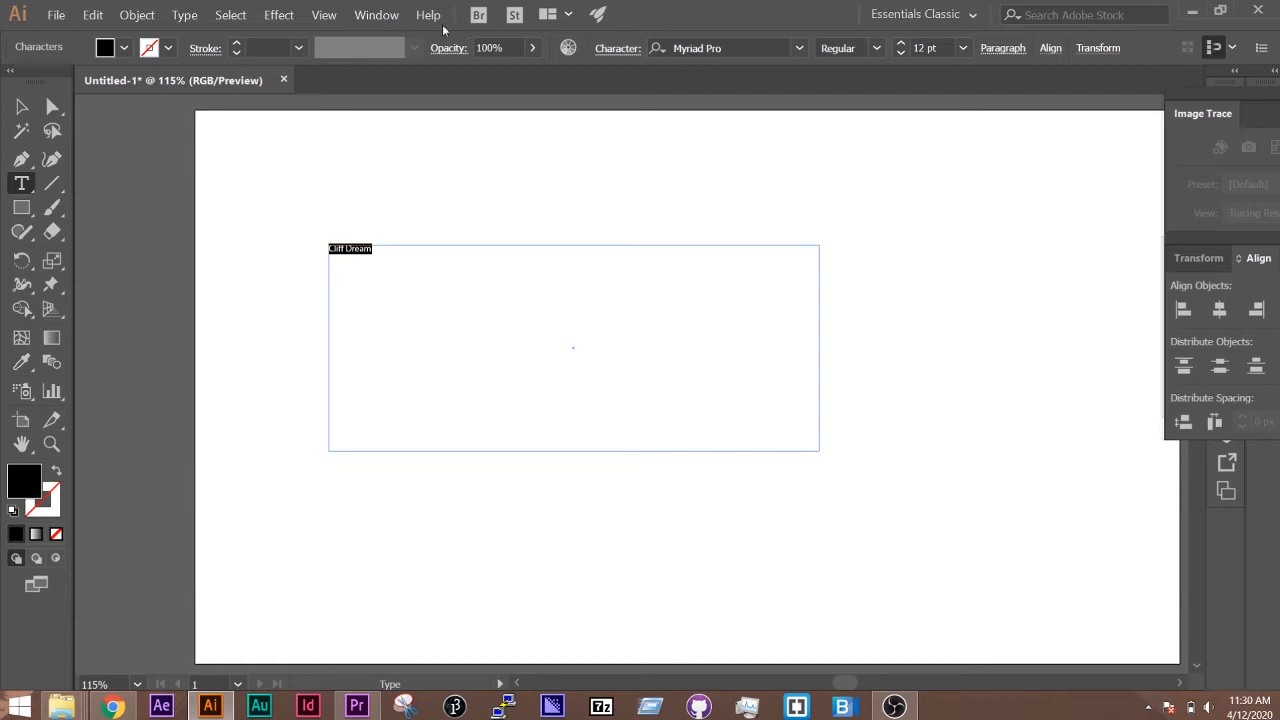
click(368, 15)
mouse_move(487, 82)
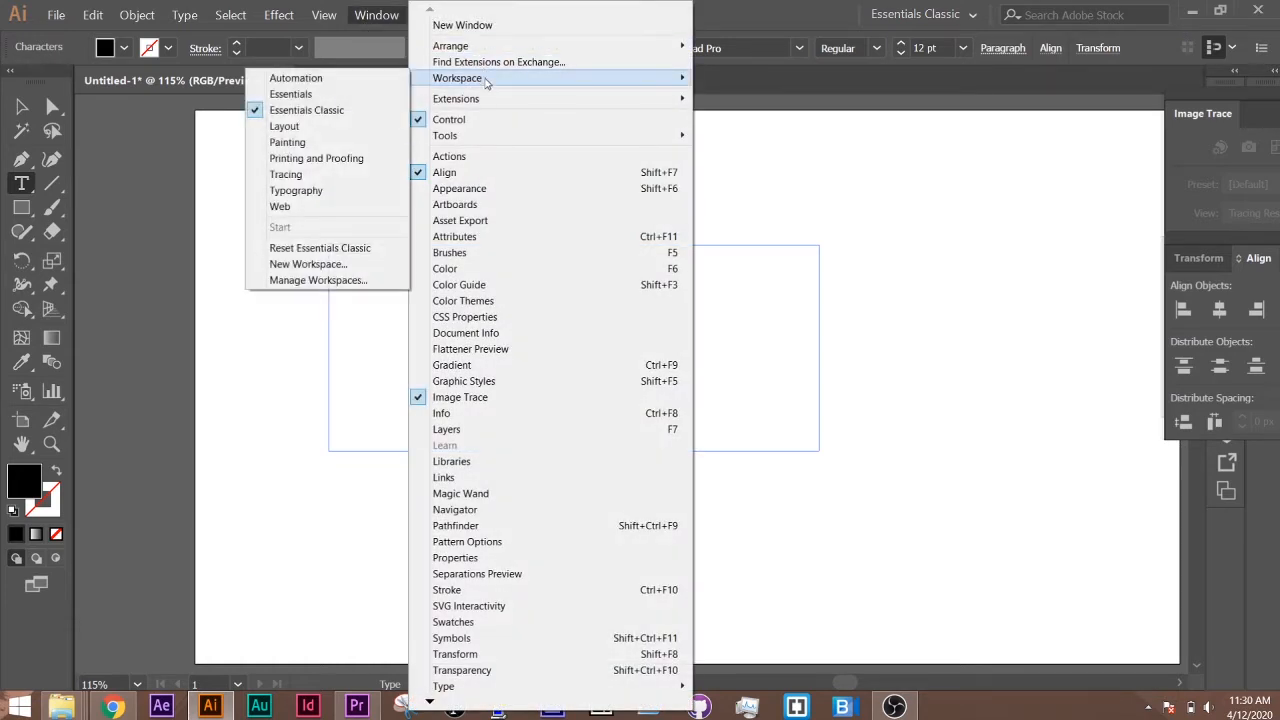
click(328, 111)
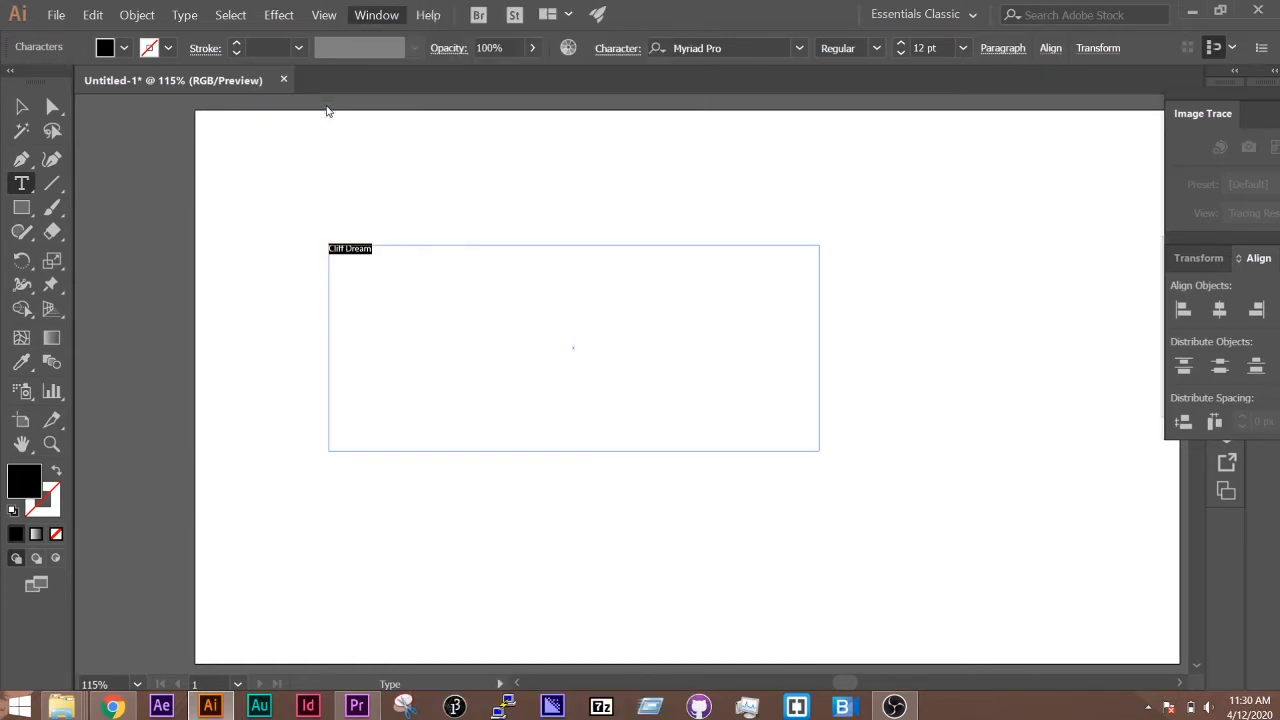
click(380, 15)
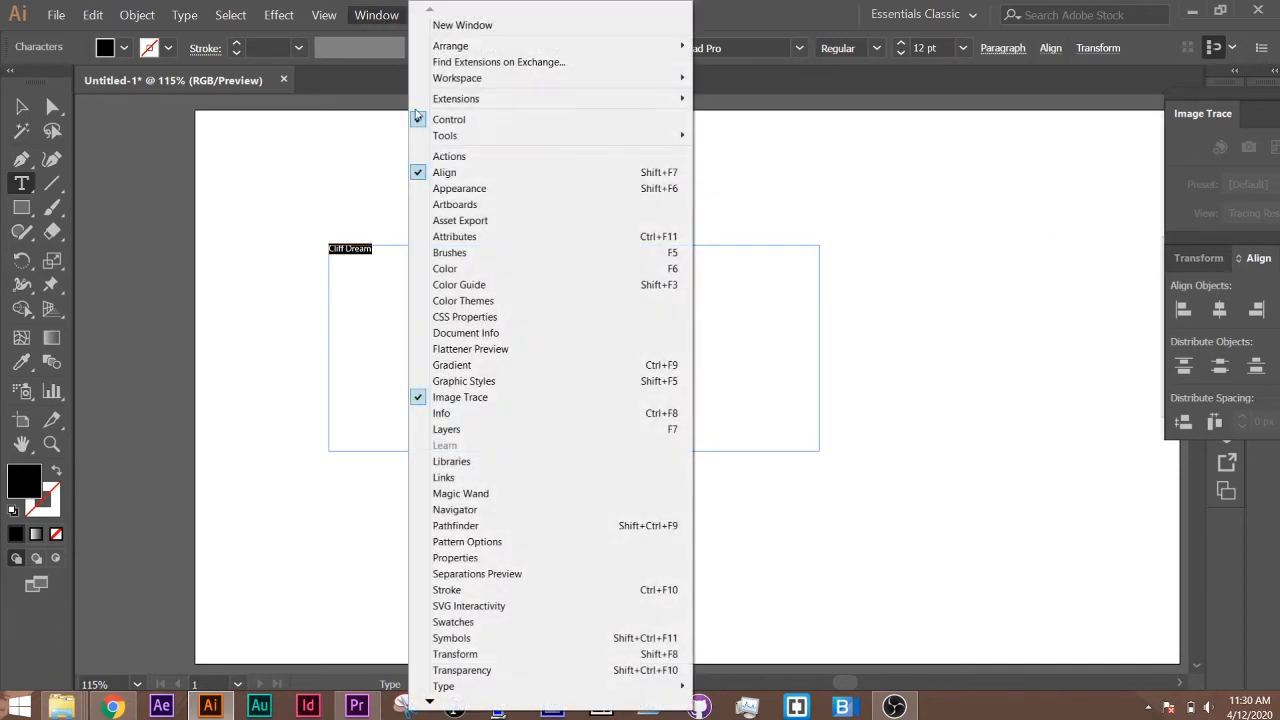
mouse_move(470, 80)
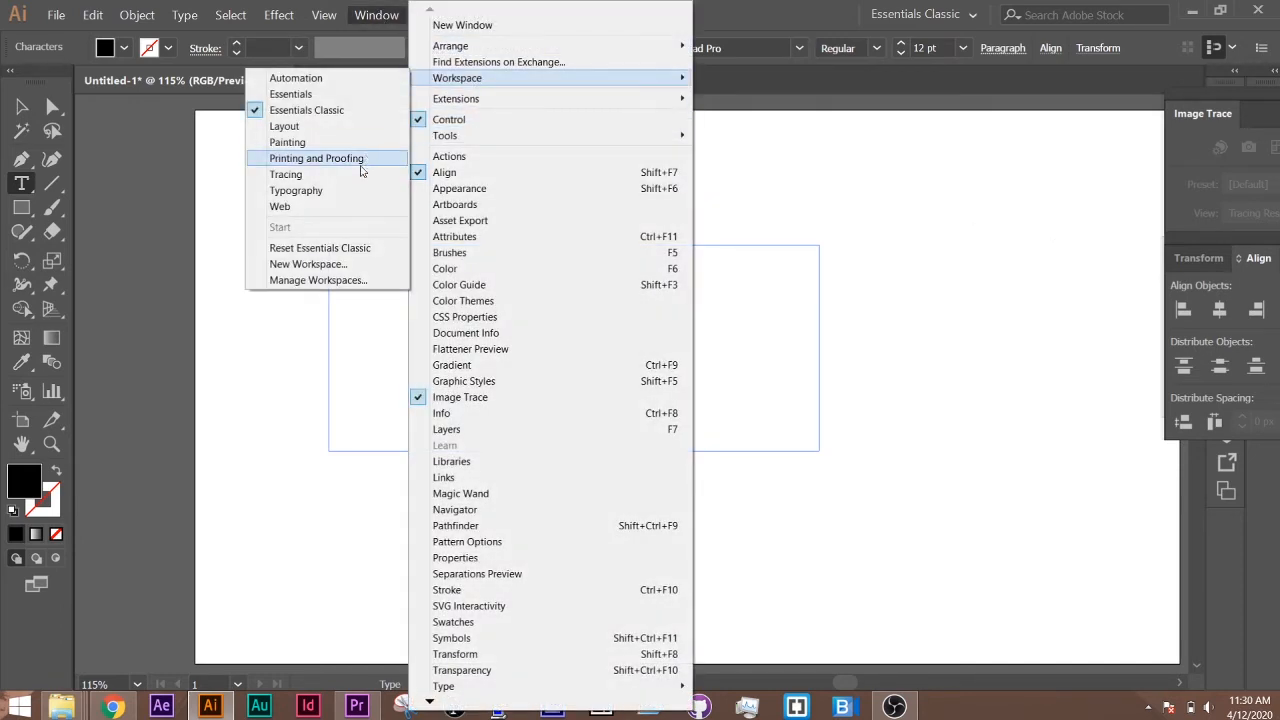
click(346, 248)
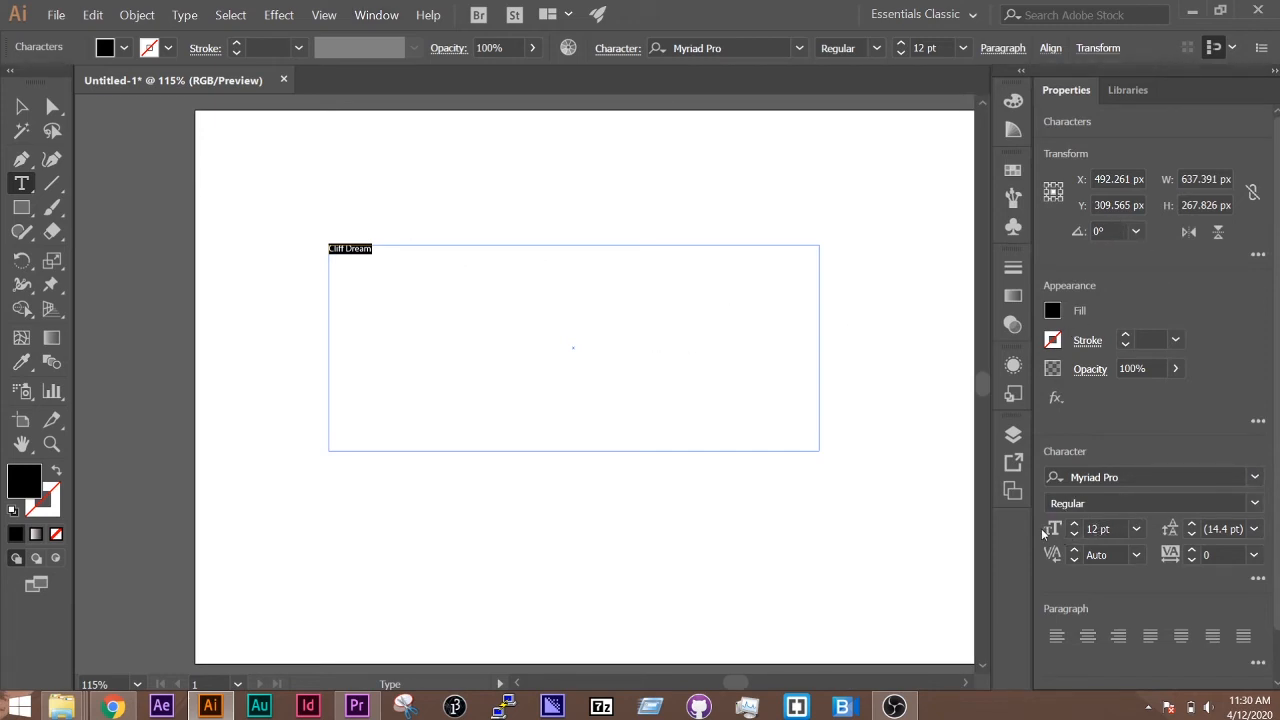
Set the selected title text to 90 pt in the Open Sans font.
click(1099, 527)
scroll(1099, 527, up, 20)
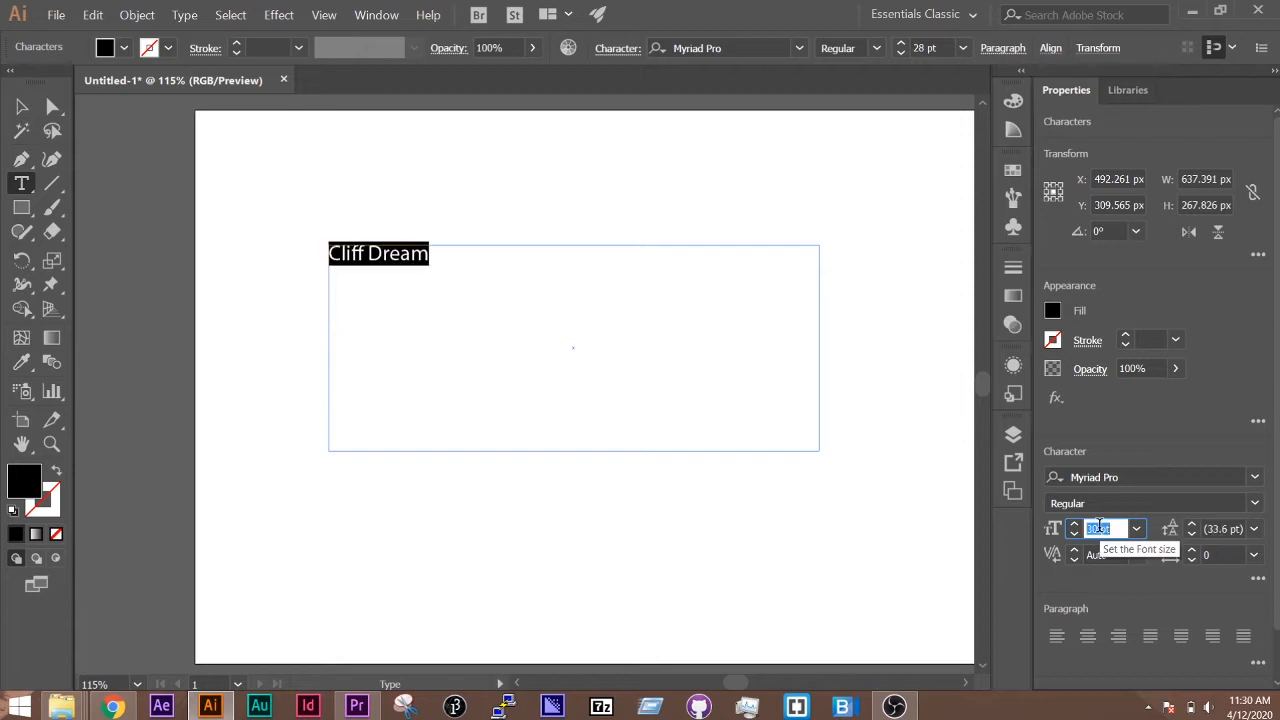
scroll(1099, 528, up, 20)
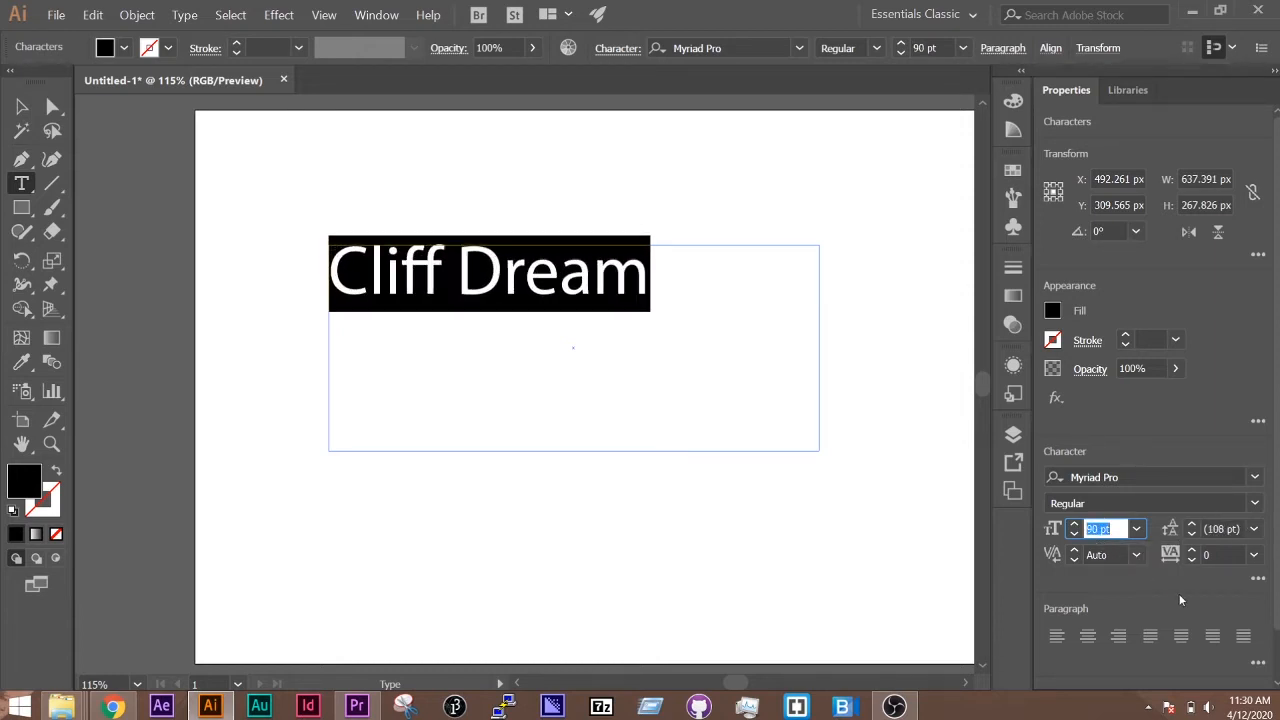
click(1256, 477)
click(1255, 479)
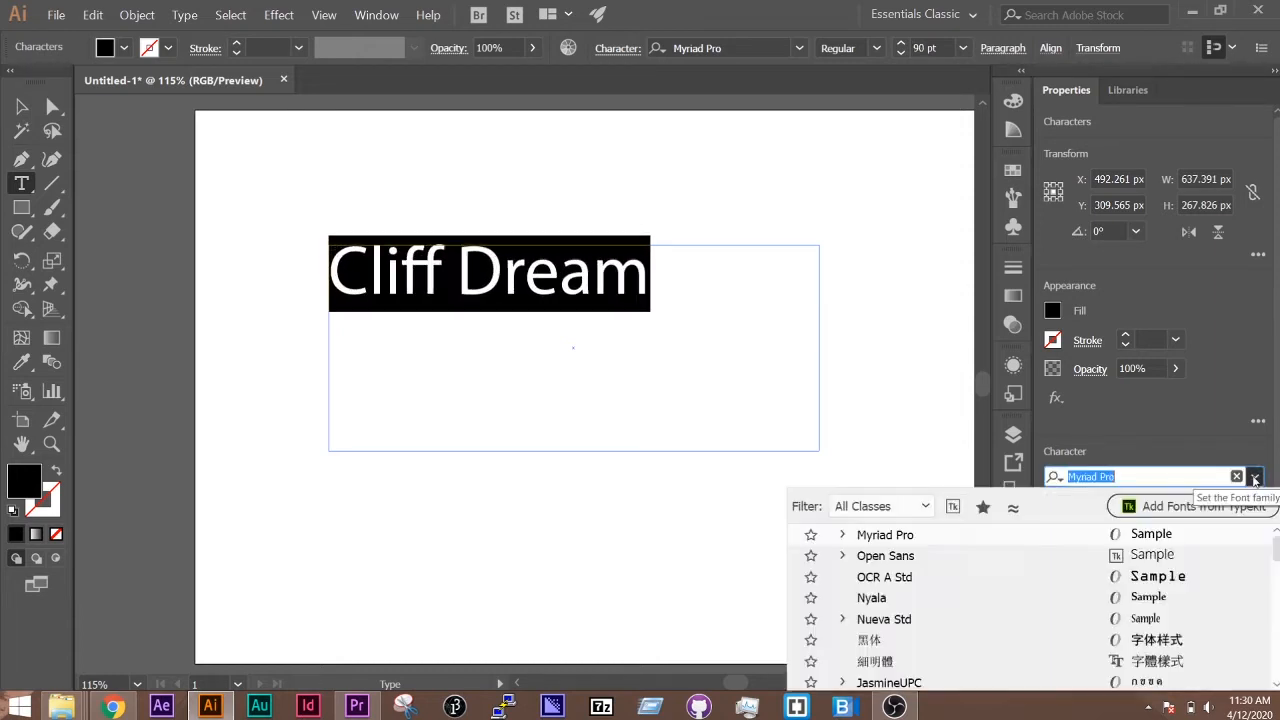
click(1017, 551)
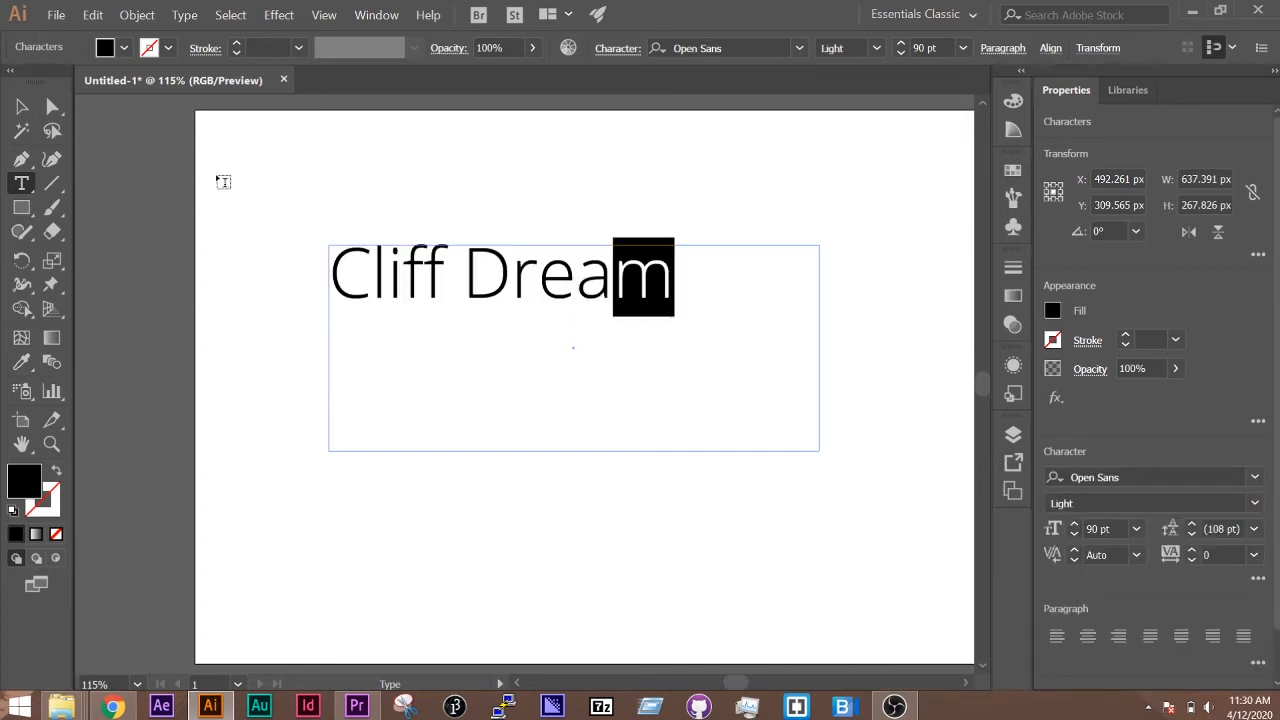
Apply a horizontal Bulge warp to the title text with 67% bend and -91% horizontal distortion.
click(22, 107)
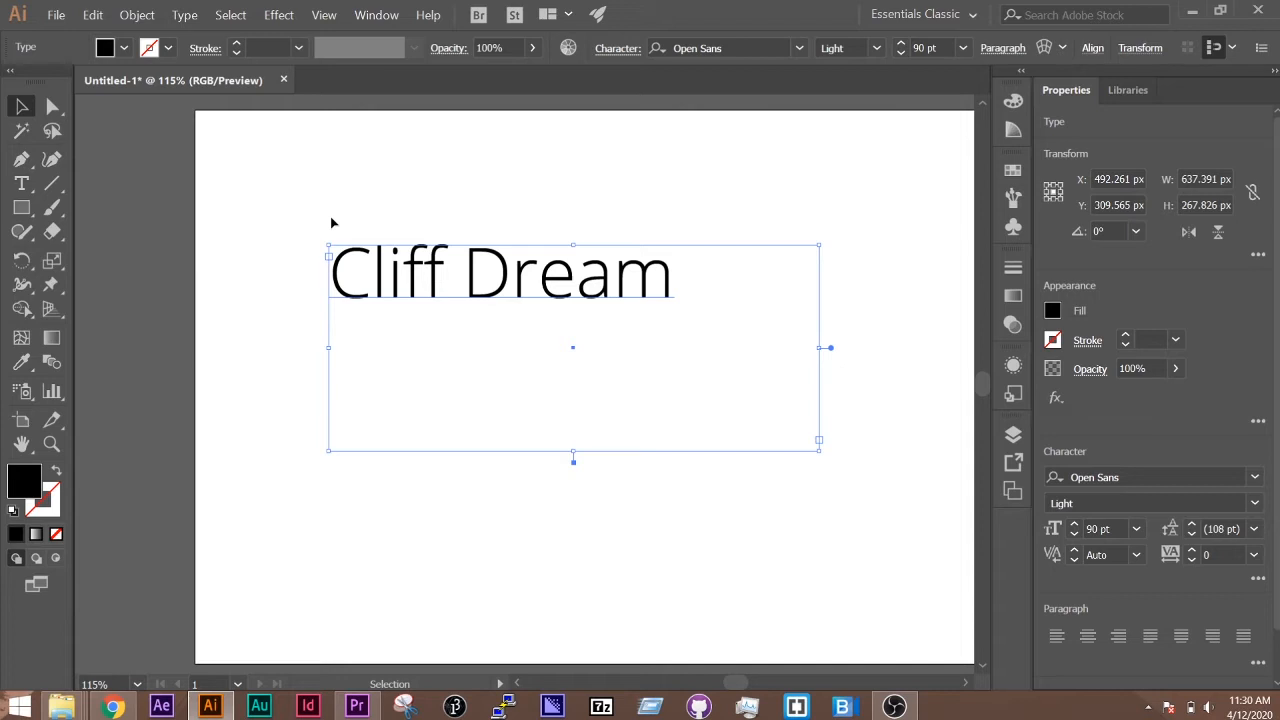
key(a)
key(v)
click(278, 14)
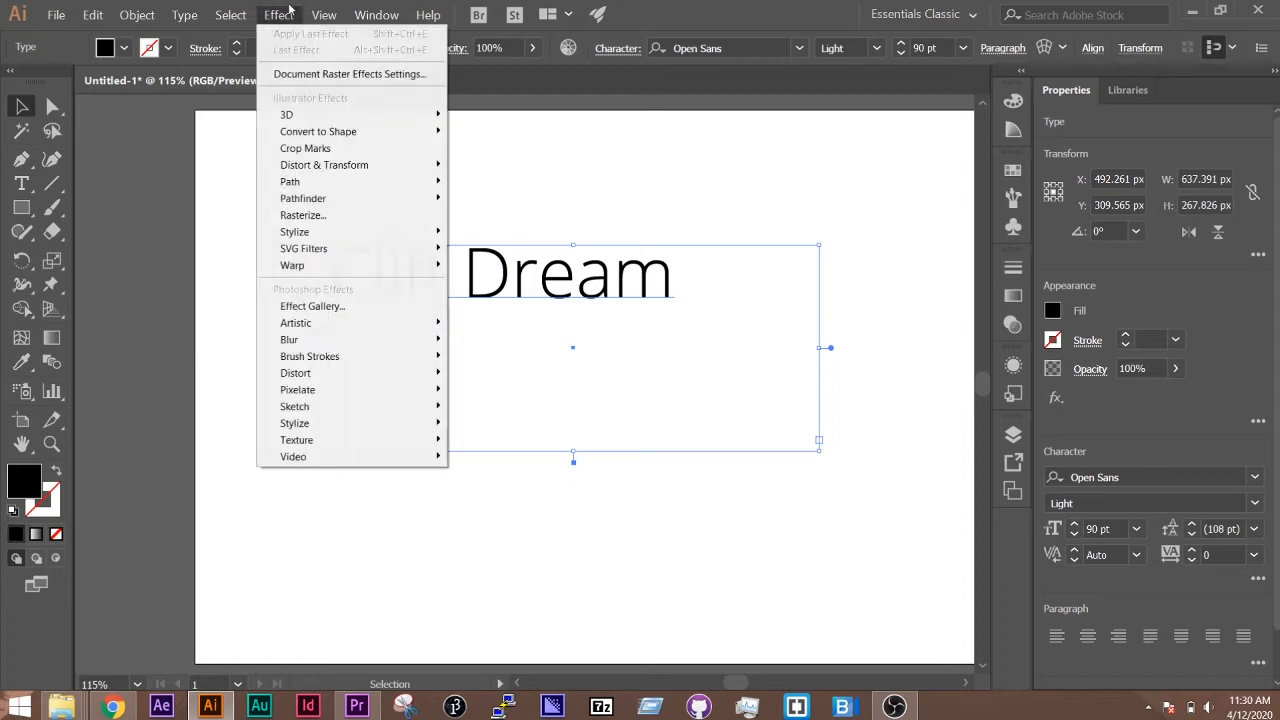
mouse_move(318, 266)
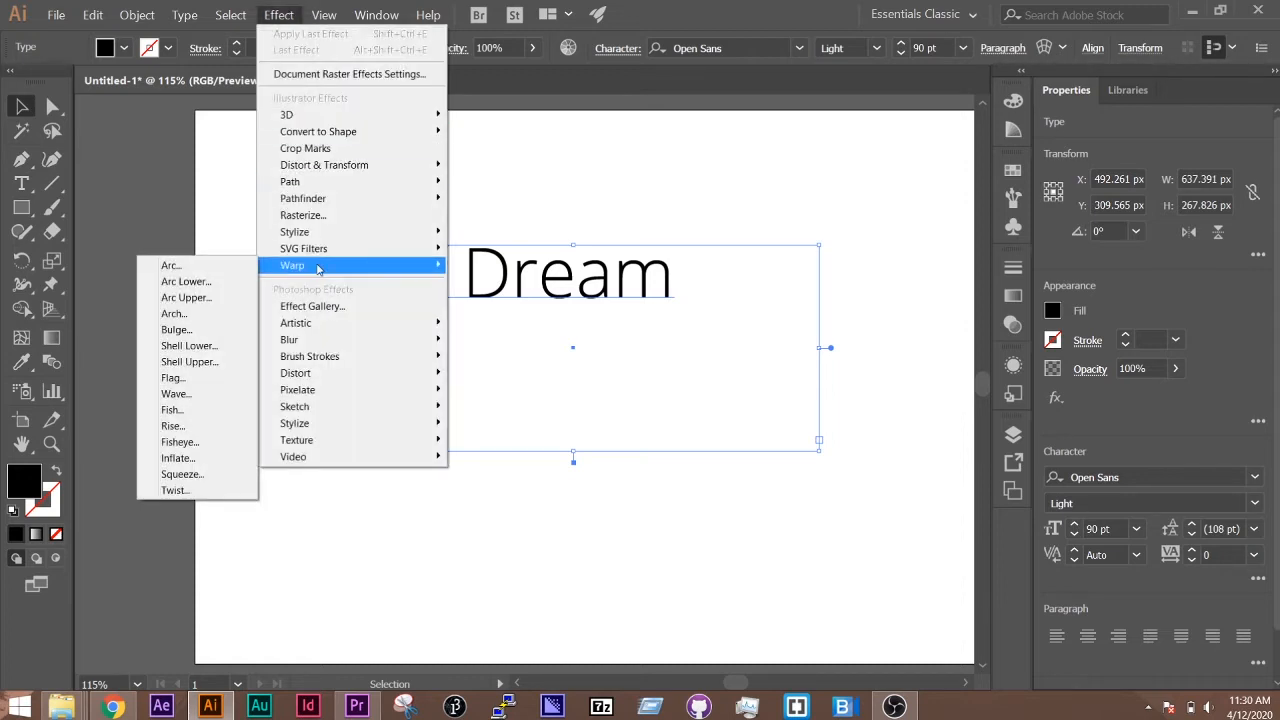
click(210, 329)
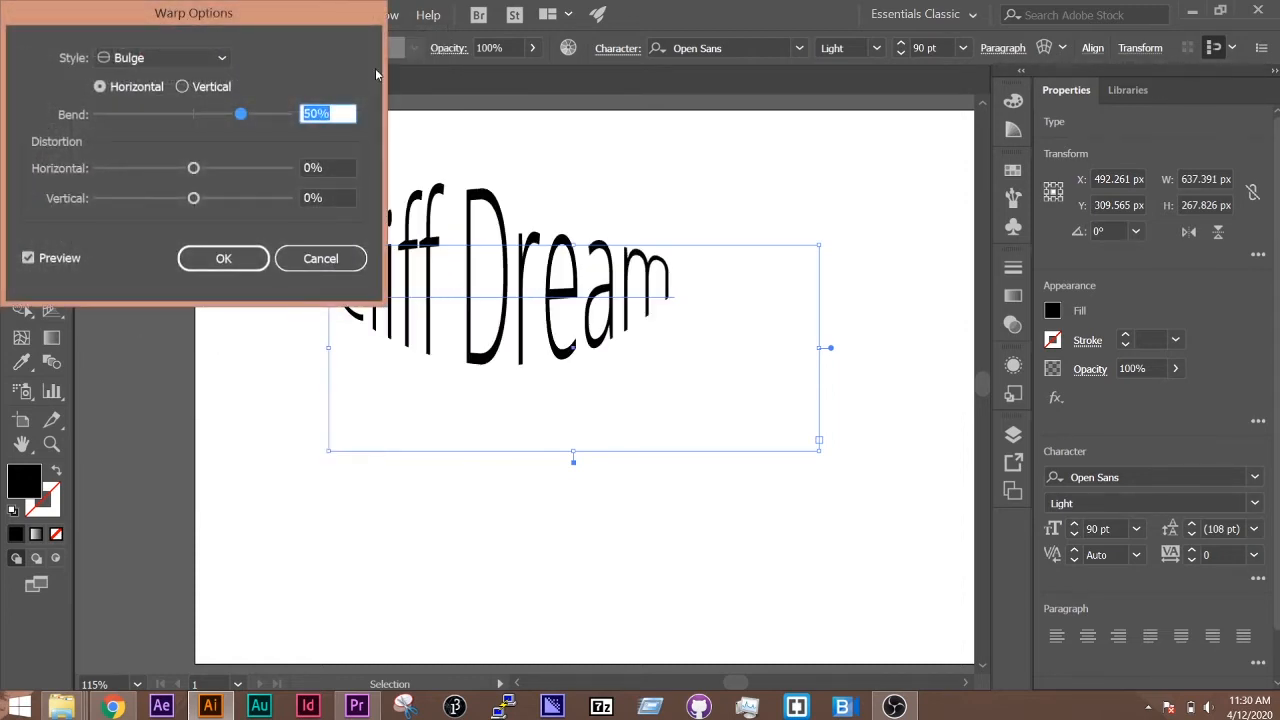
drag(331, 22, 1091, 205)
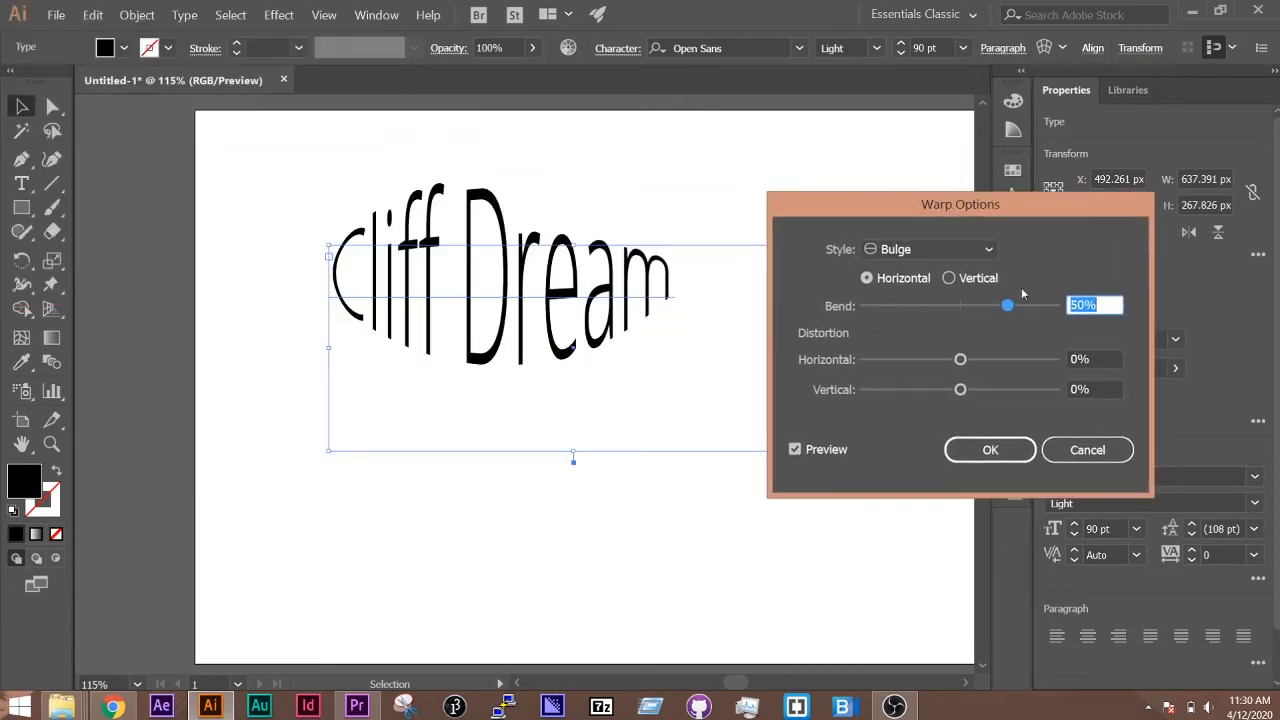
drag(1007, 305, 1024, 307)
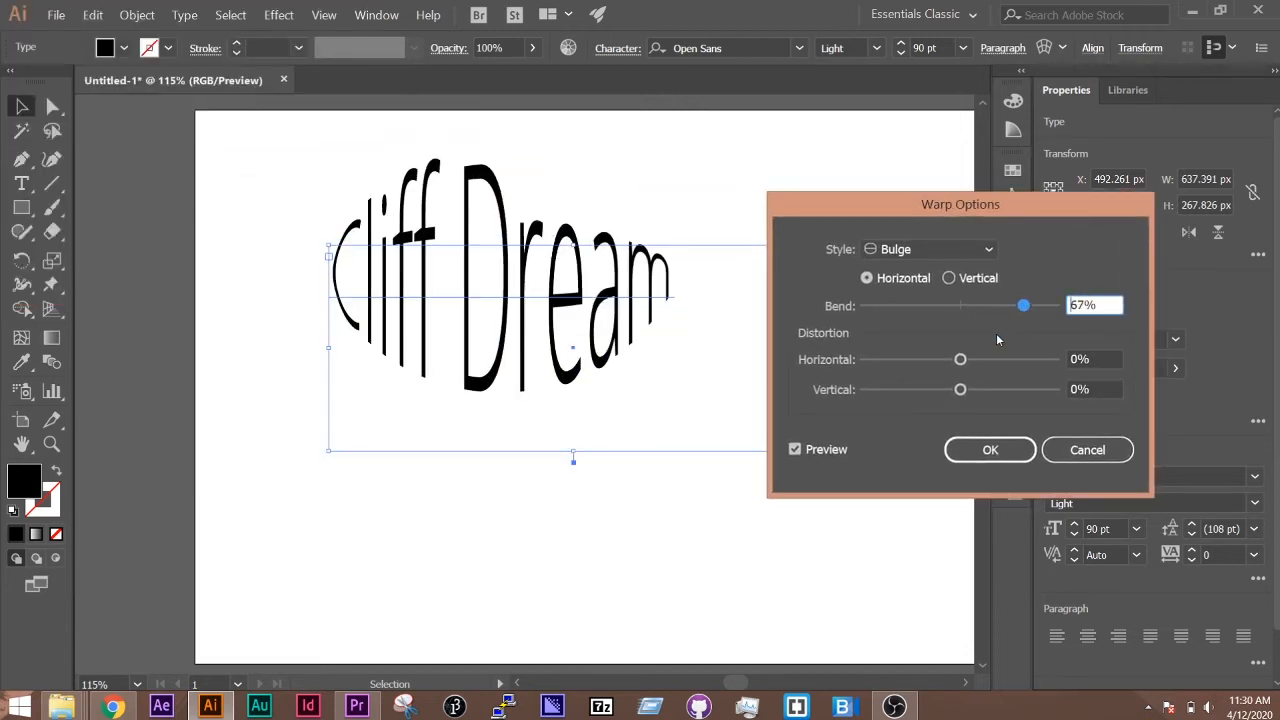
drag(960, 360, 871, 365)
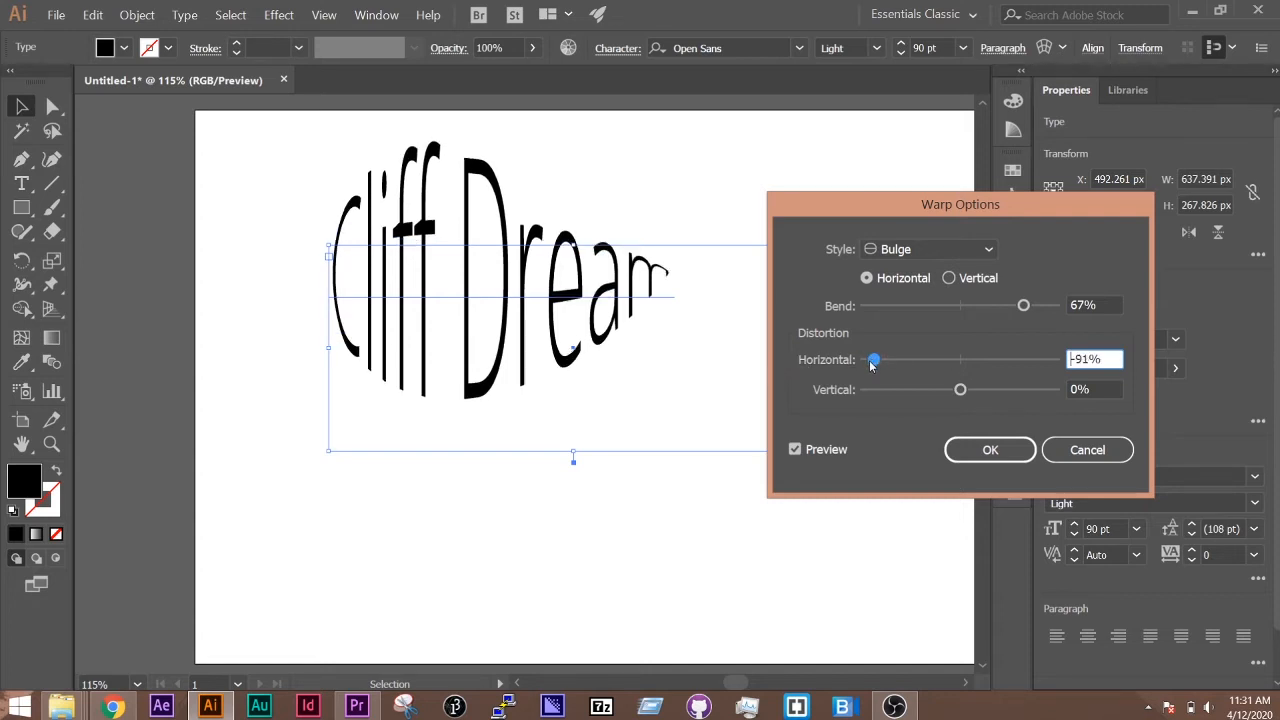
click(988, 449)
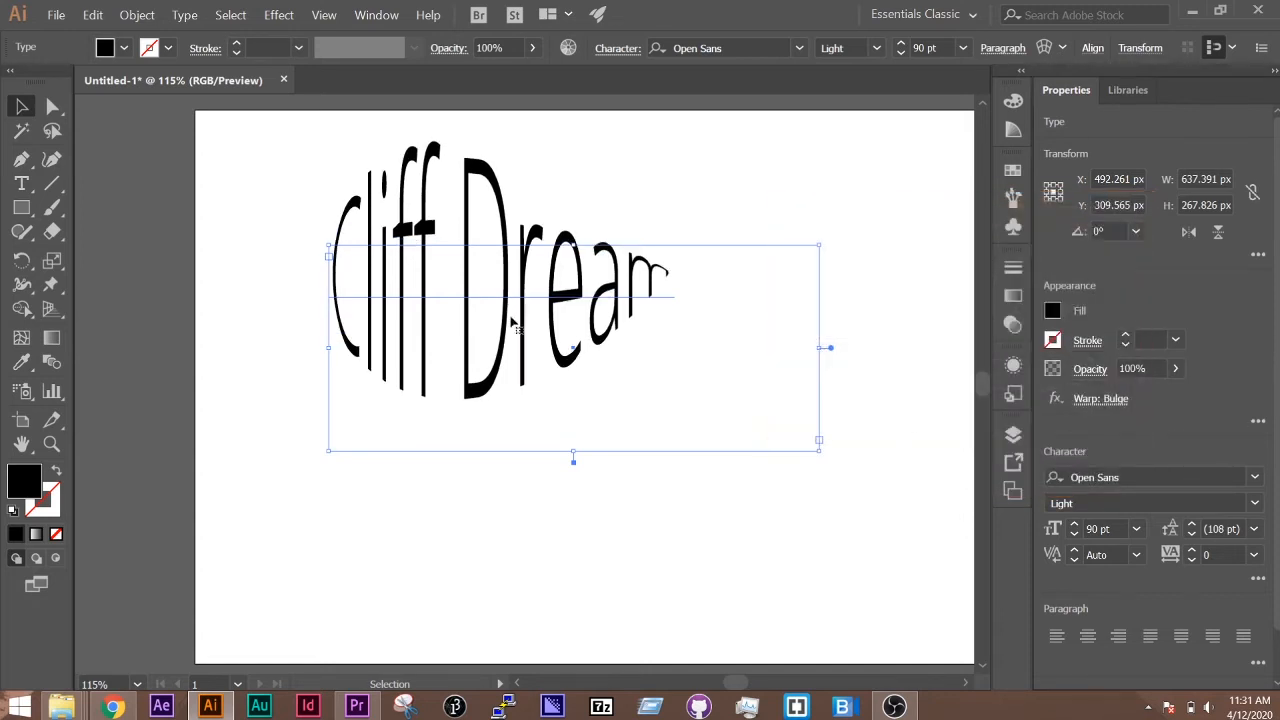
Move the warped title to about X 611 px, Y 428 px and fill it with white.
drag(518, 340, 610, 432)
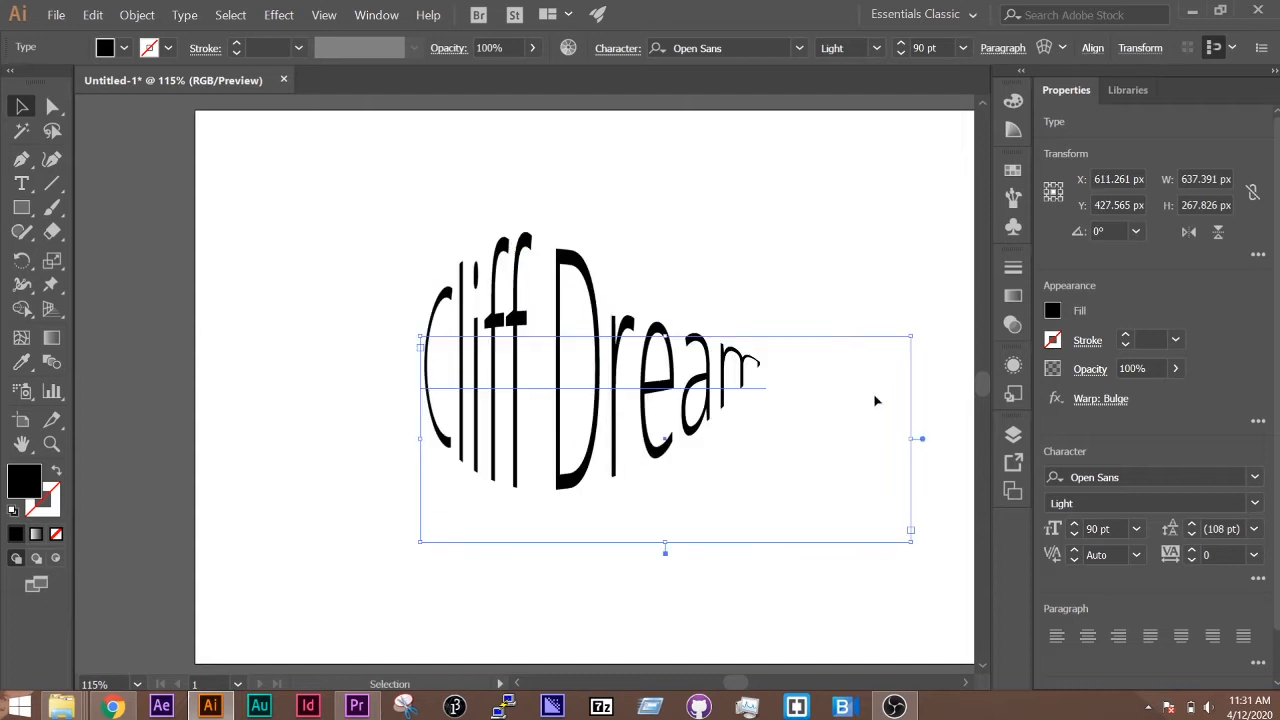
click(1056, 312)
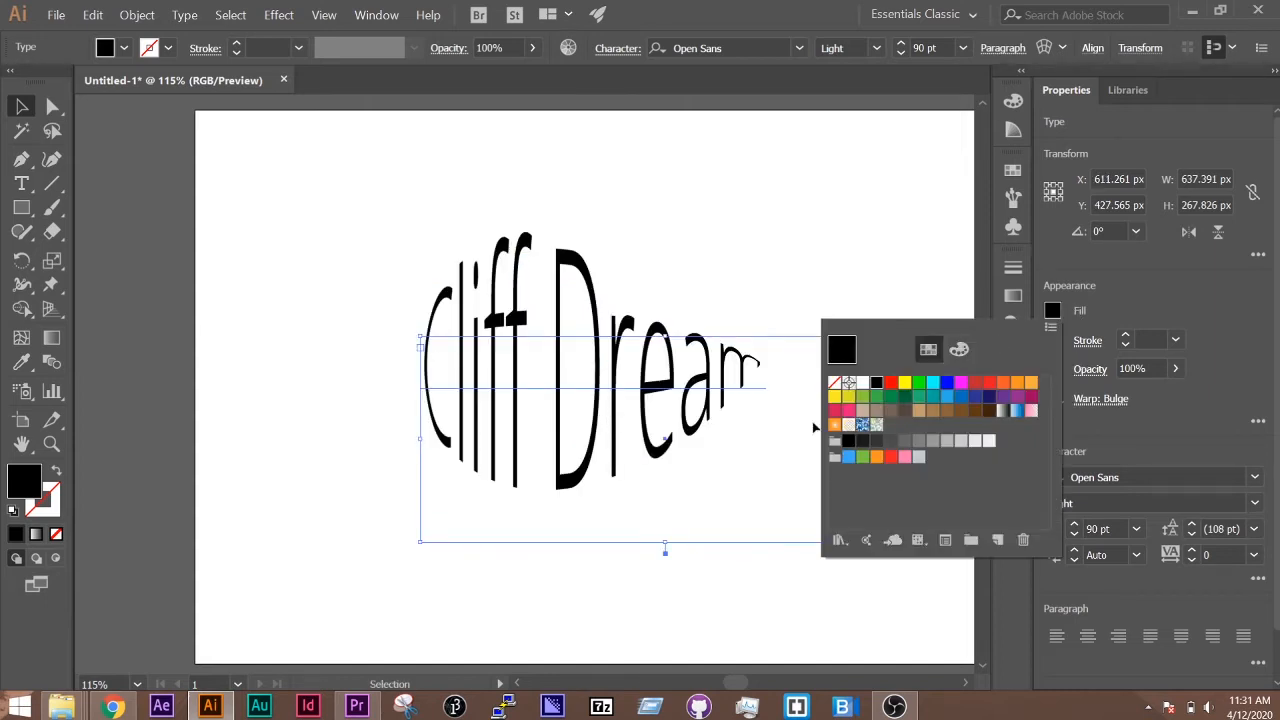
click(865, 385)
click(875, 228)
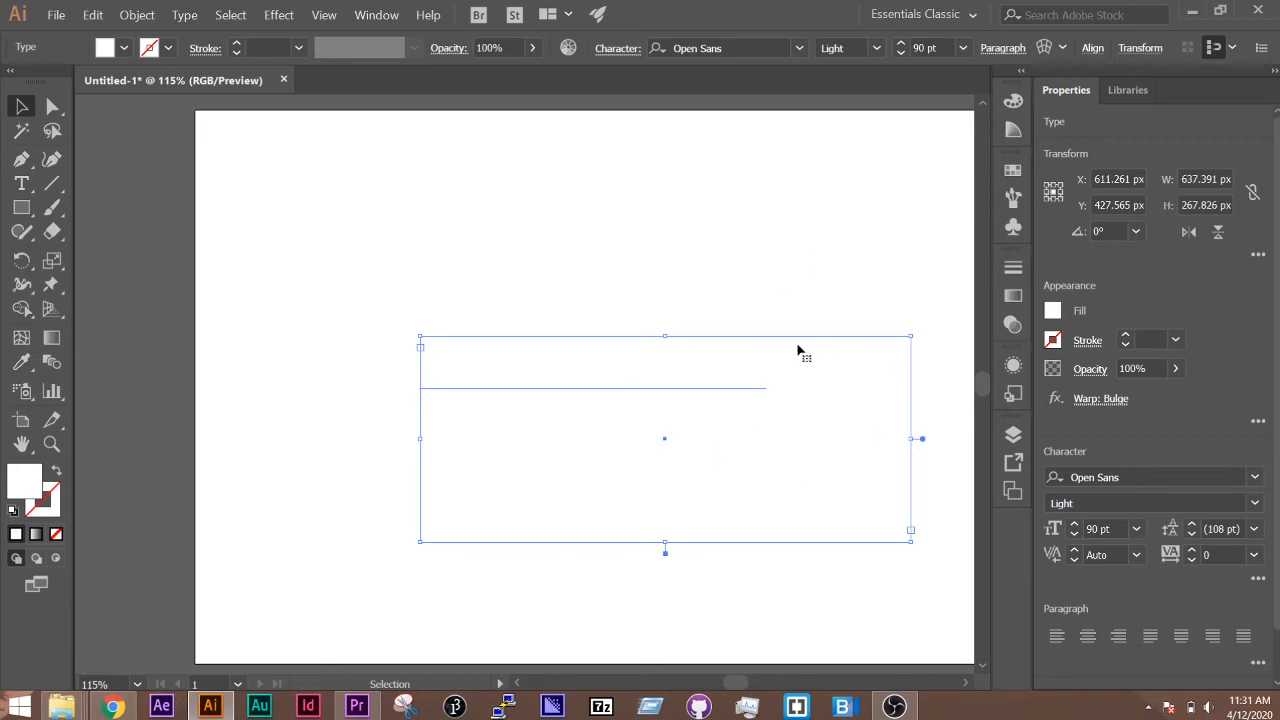
Start saving the Illustrator document and create a new "Titles" folder inside the Premiere tutorial folder as its location.
key(ctrl)
key(ctrl+s)
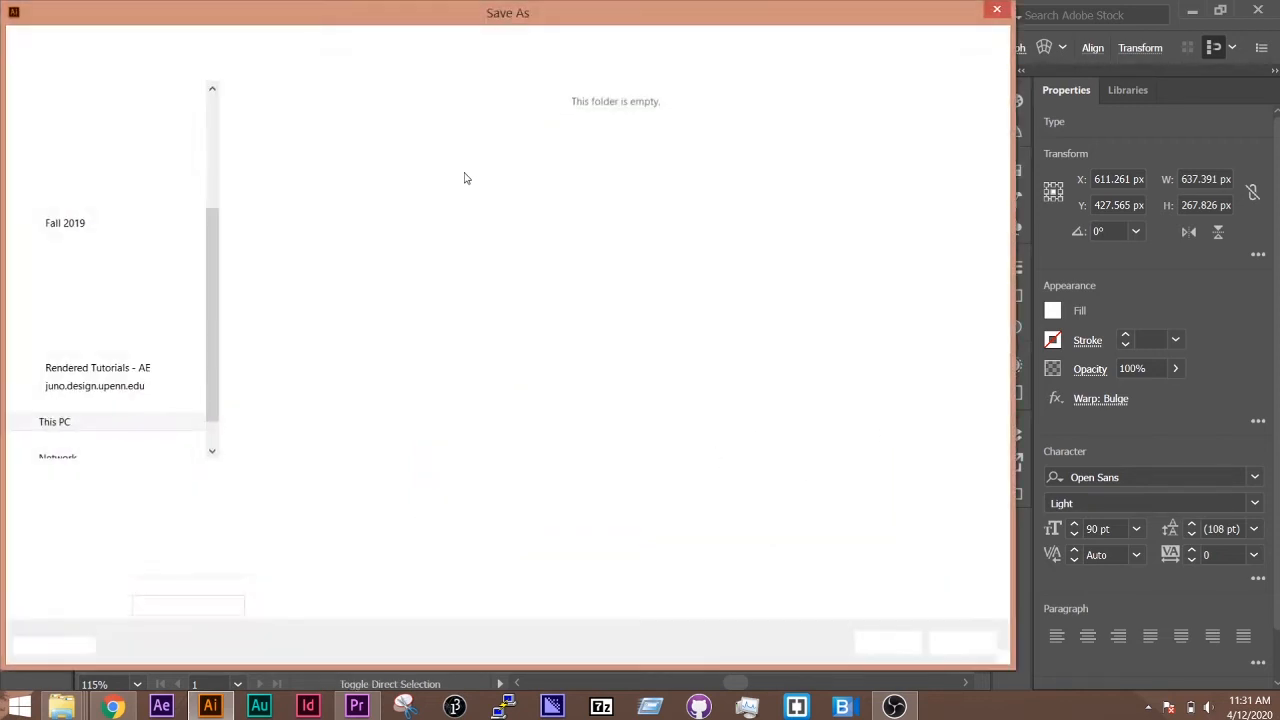
scroll(213, 114, up, 5)
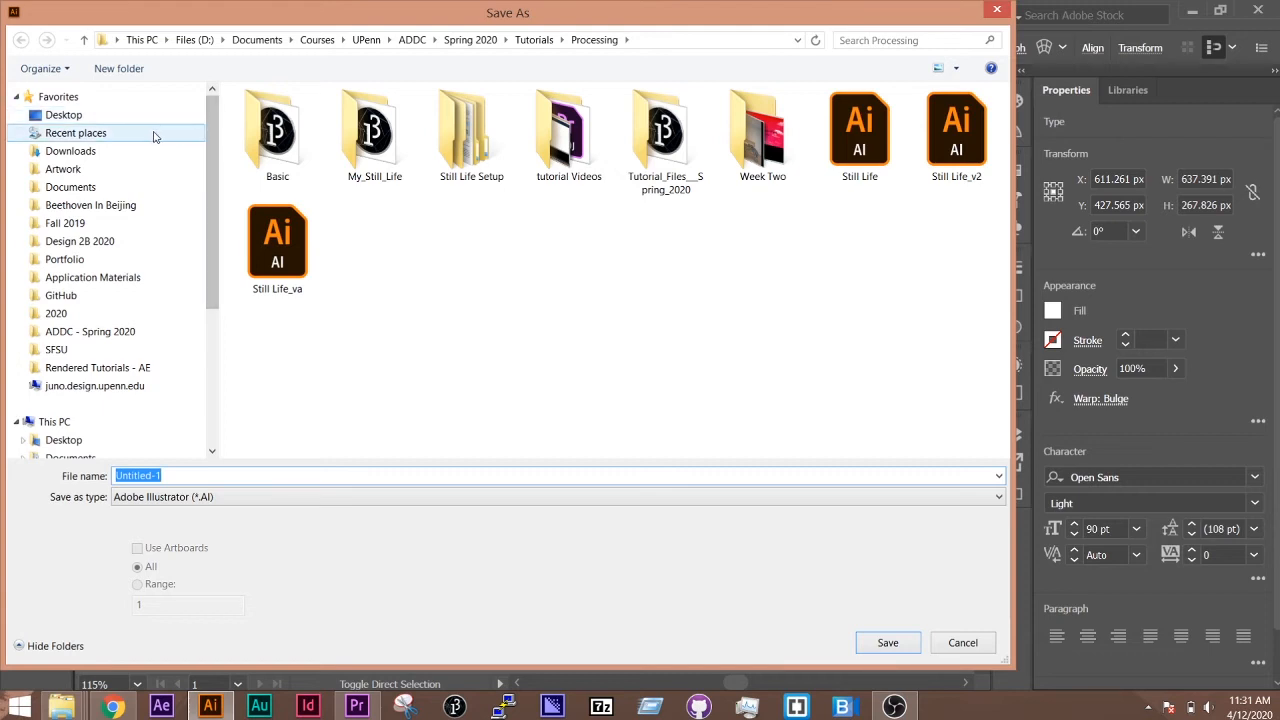
click(75, 132)
double_click(263, 122)
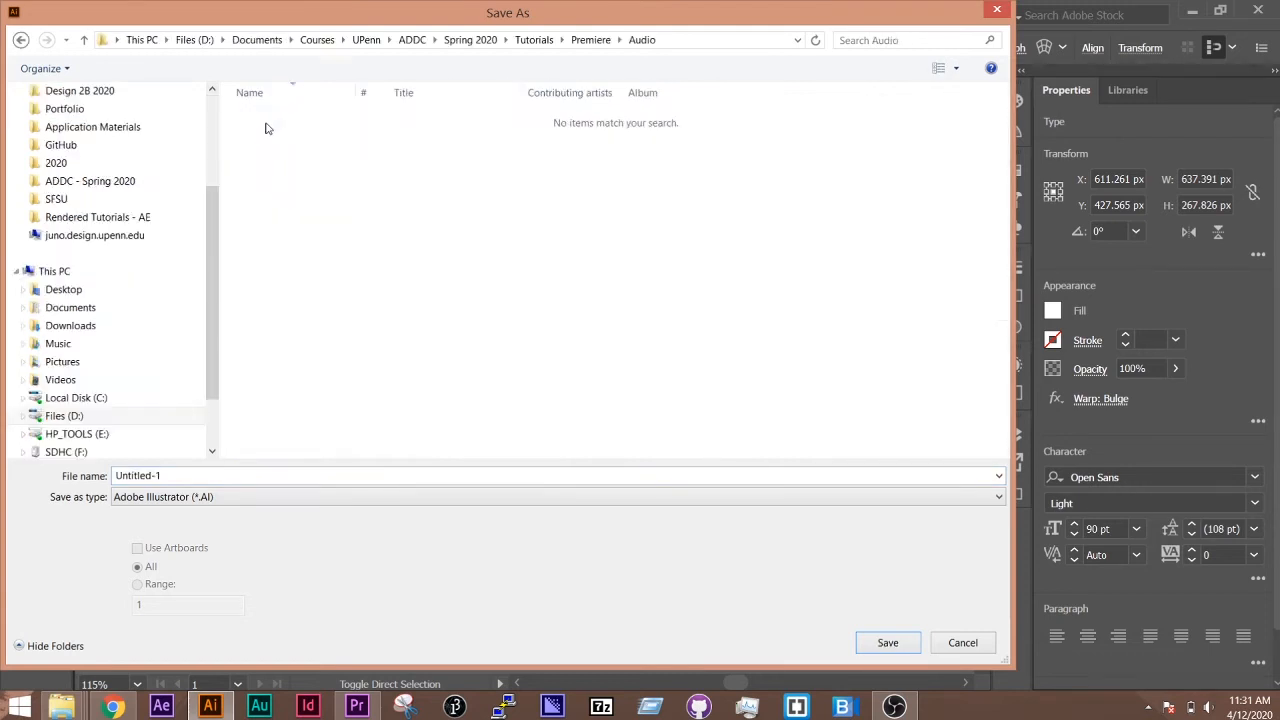
click(588, 42)
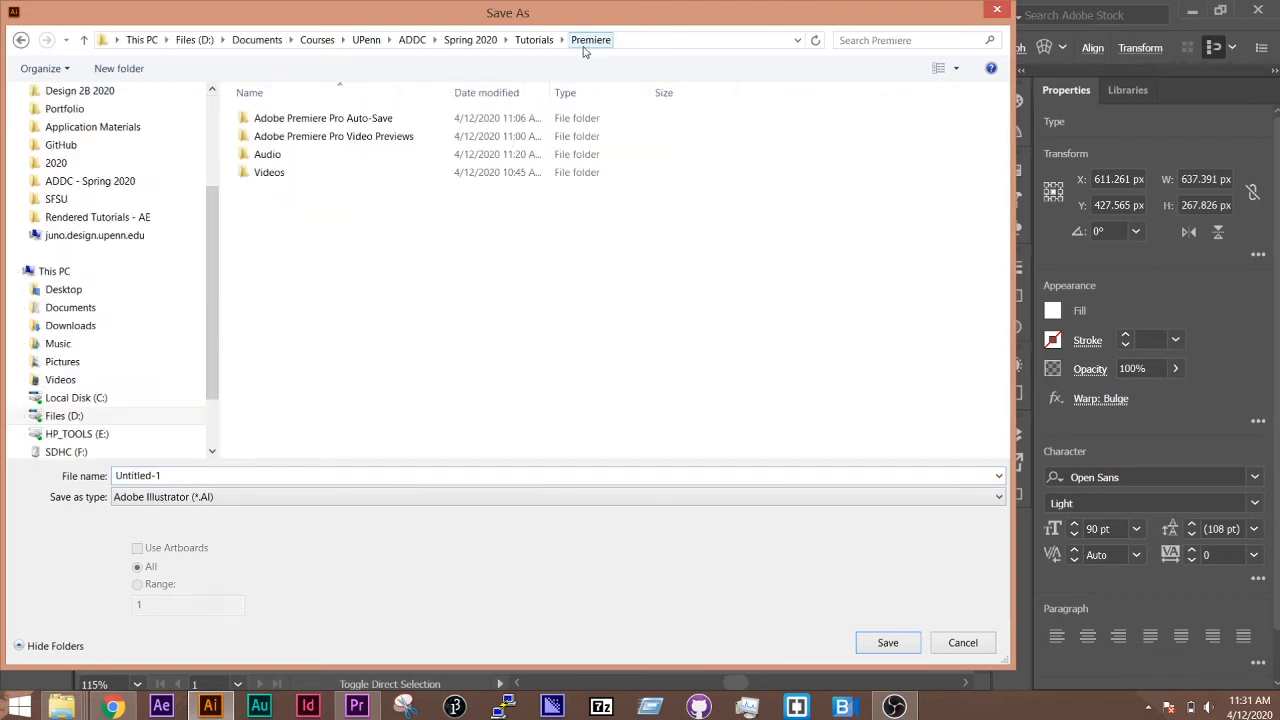
right_click(436, 212)
mouse_move(324, 431)
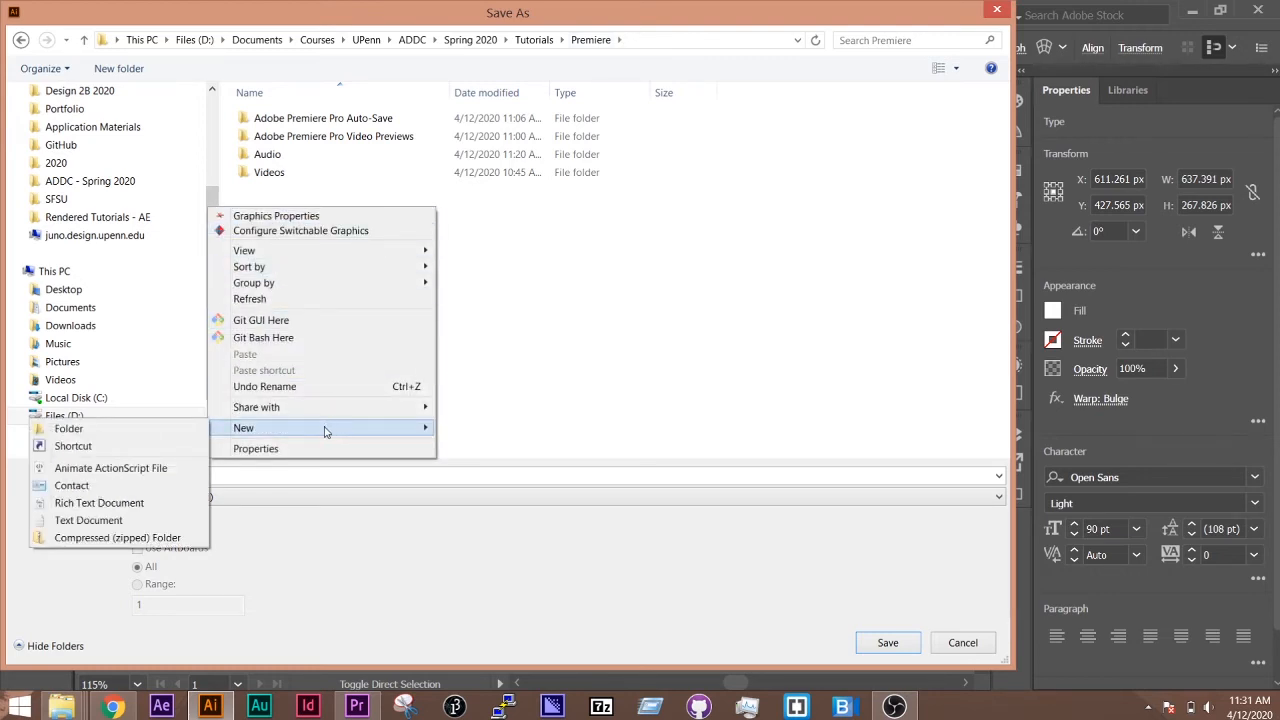
click(196, 432)
text(Titles)
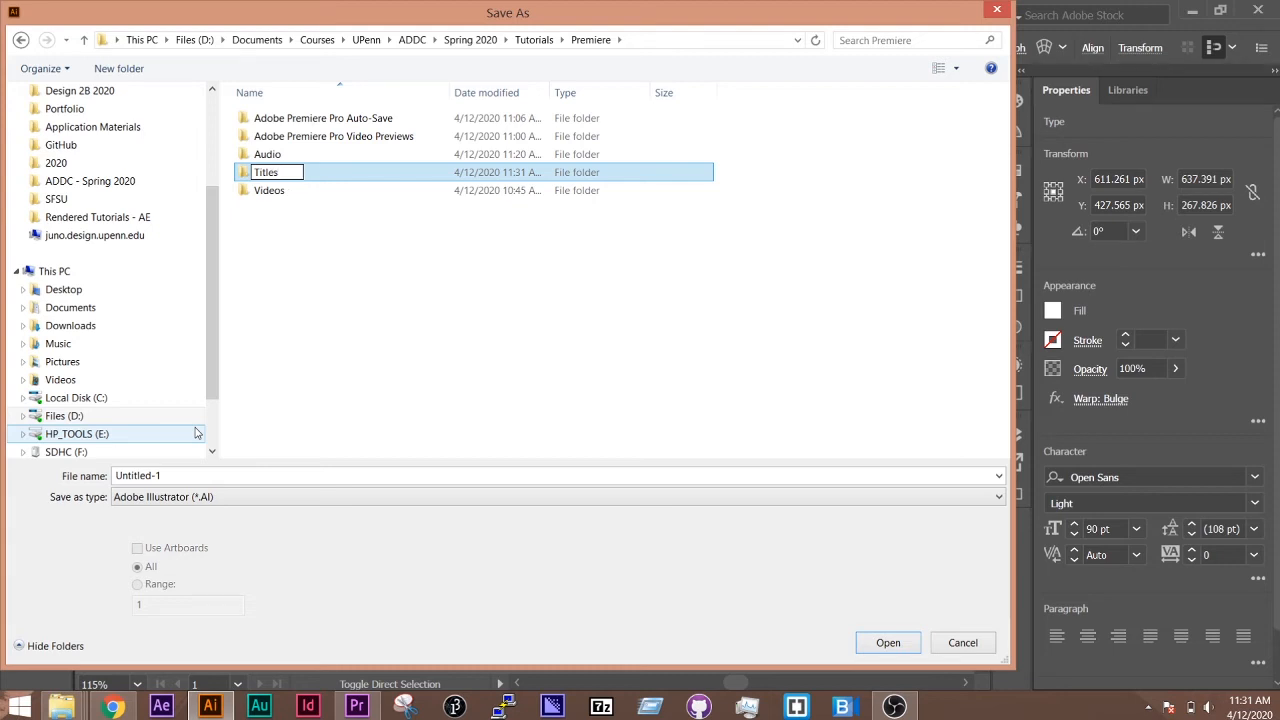
key(Return)
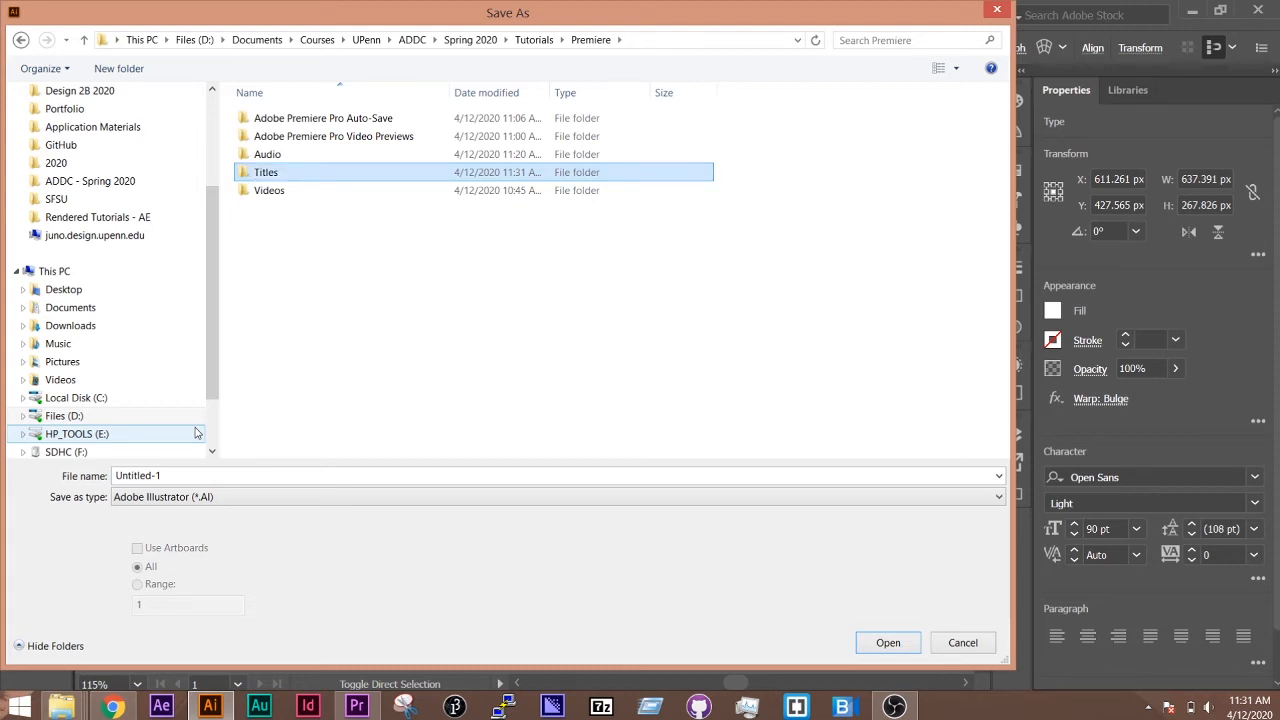
double_click(250, 175)
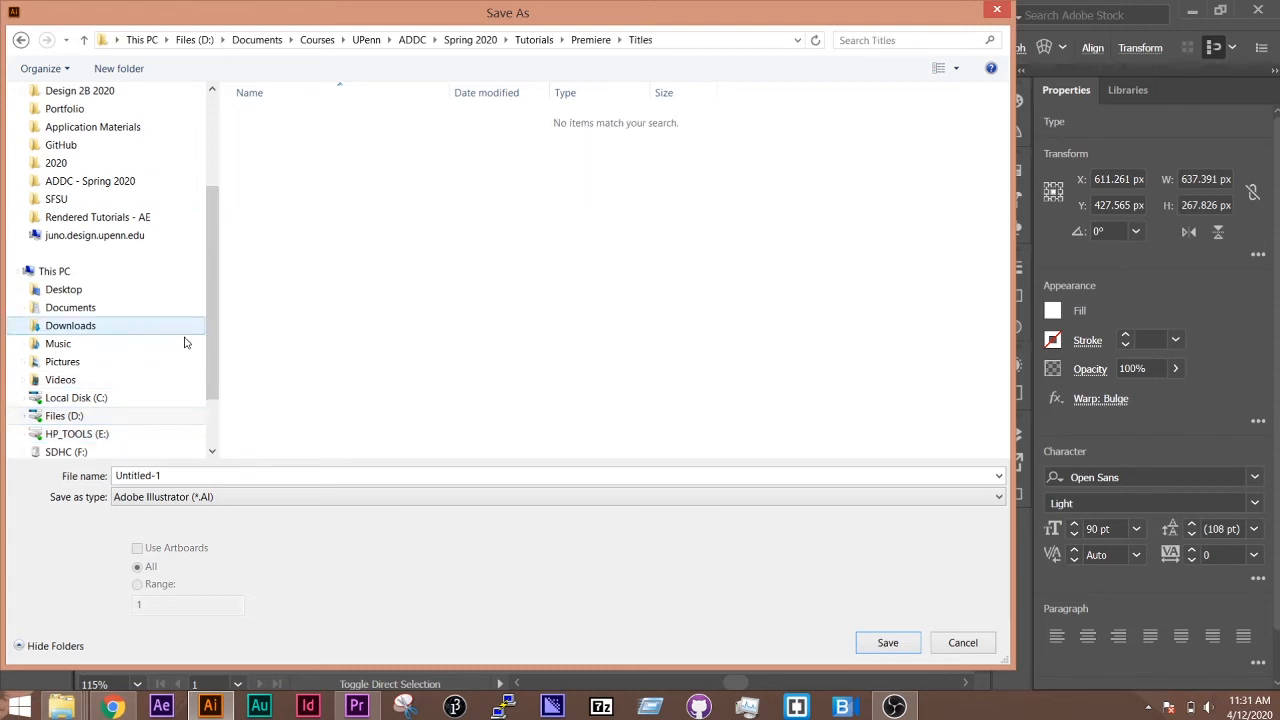
Save the document as an Adobe Illustrator file named "Title" in the Titles folder, accepting the default options.
double_click(171, 474)
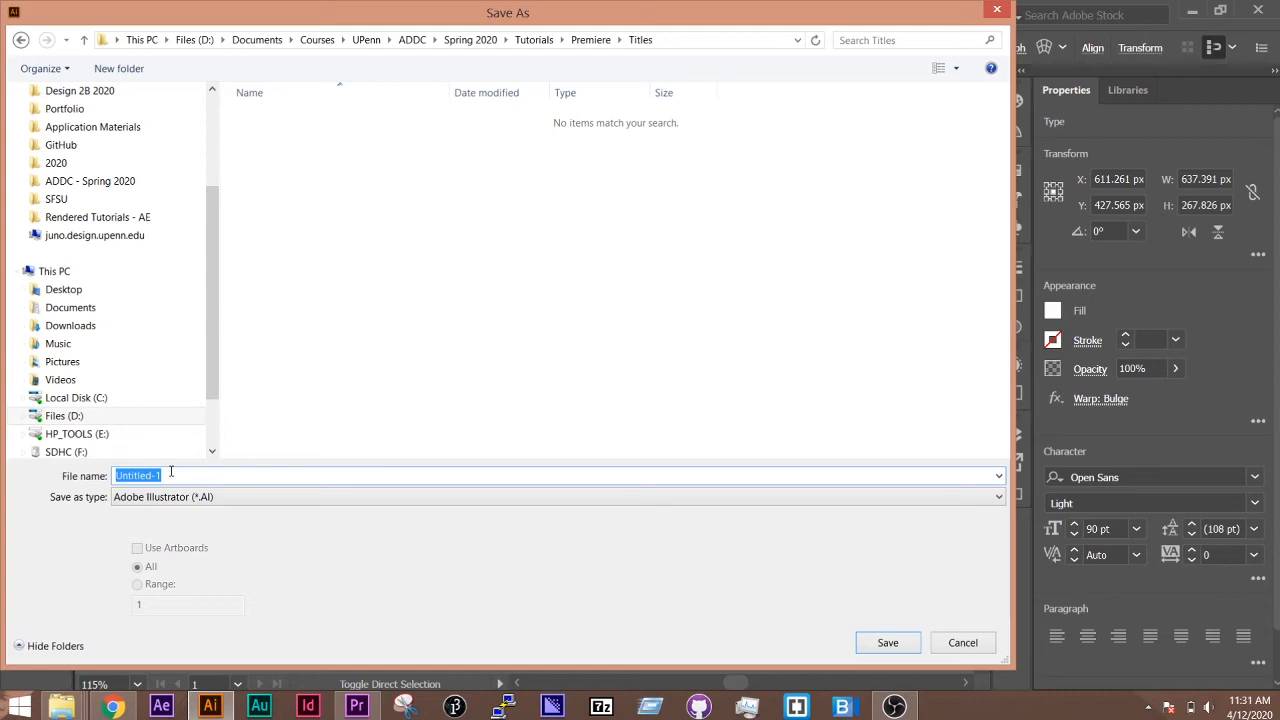
text(Titles)
key(Return)
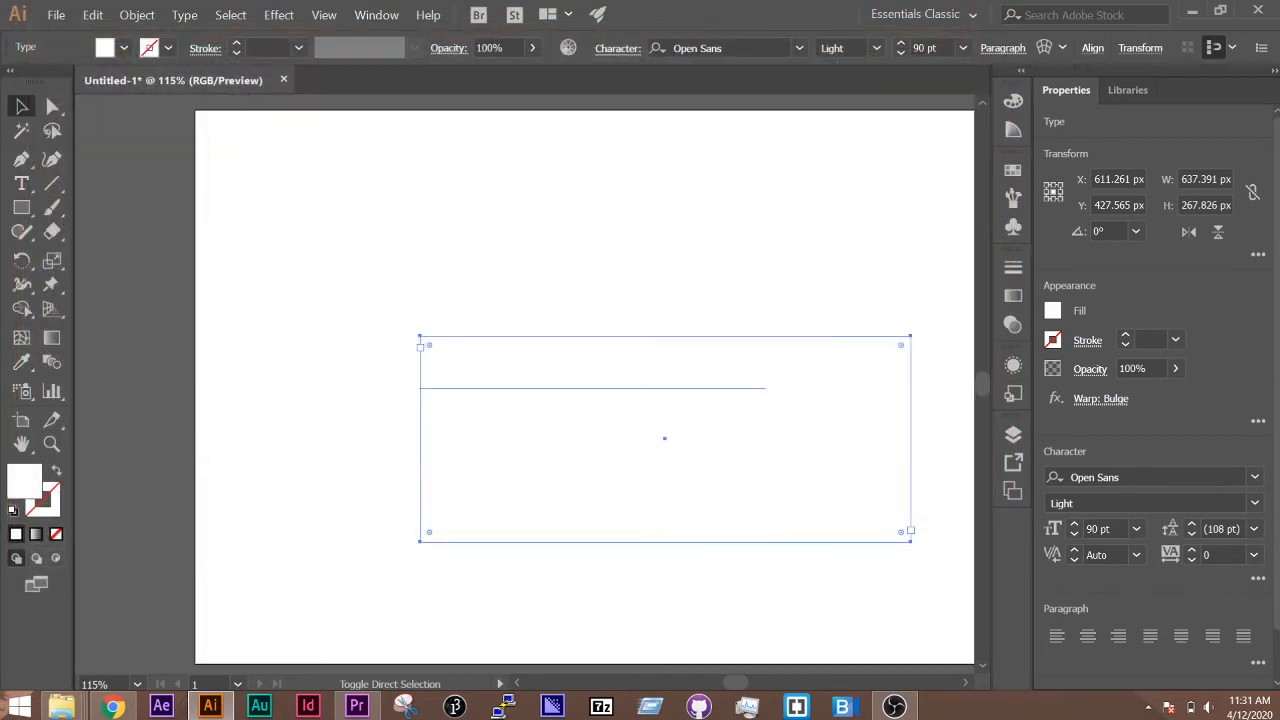
click(318, 527)
Switch to Premiere Pro and import the Title file from the Titles folder into the project.
key(alt+Tab)
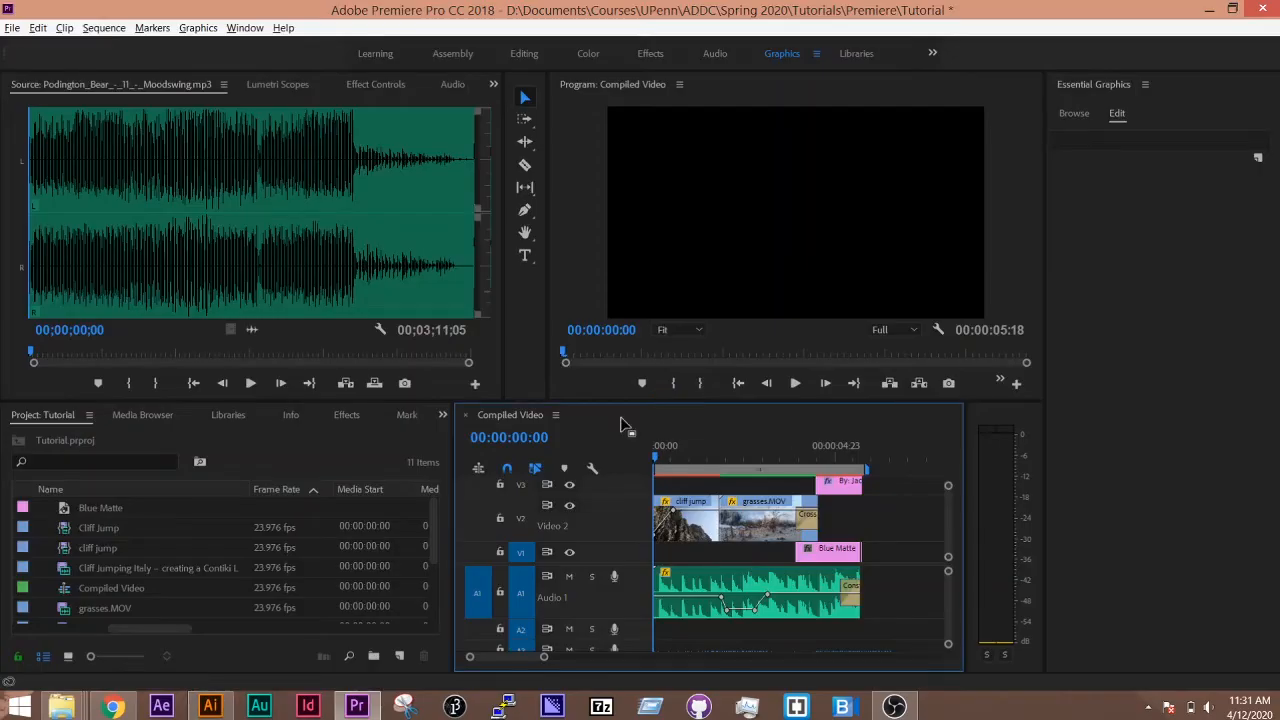
key(ctrl+i)
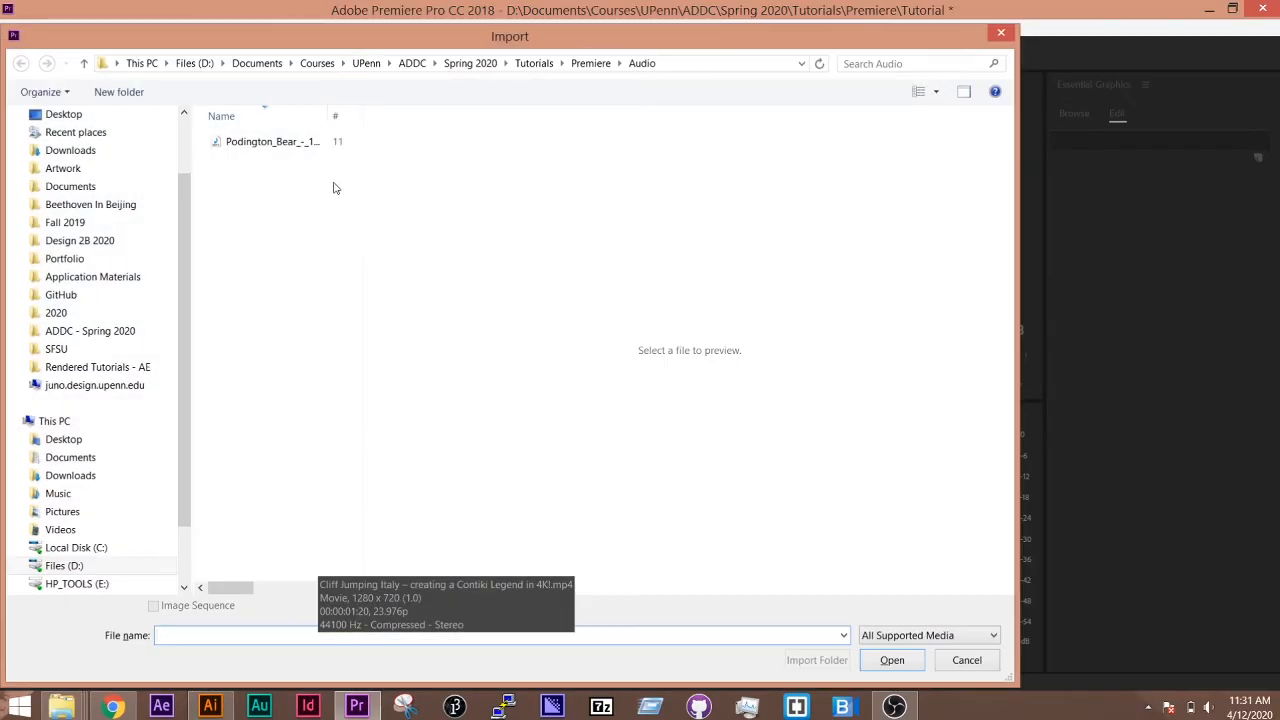
click(590, 63)
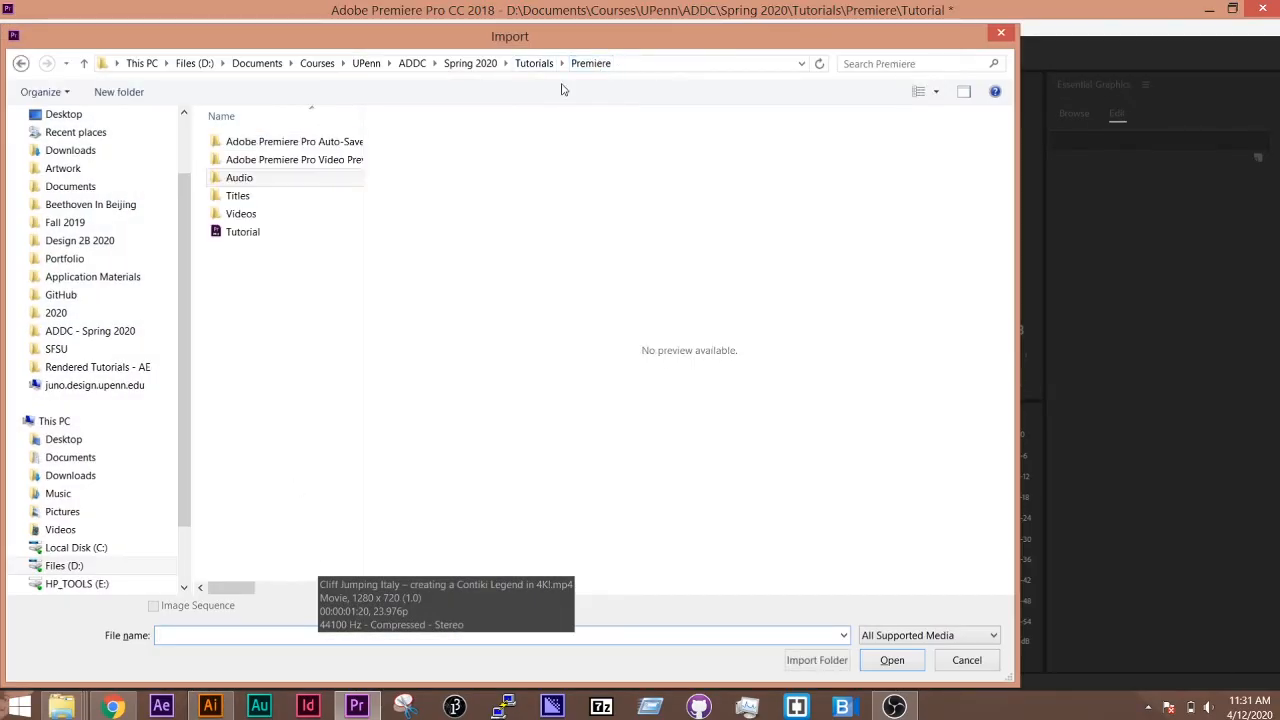
double_click(252, 197)
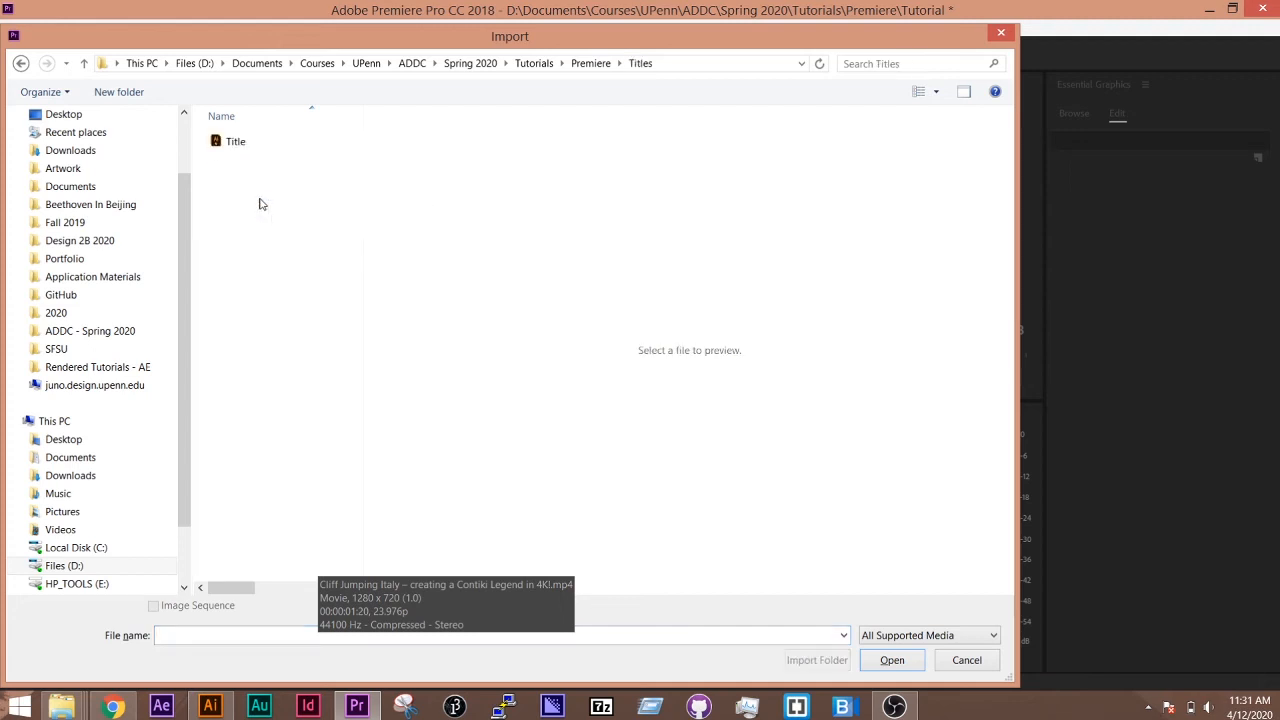
double_click(243, 143)
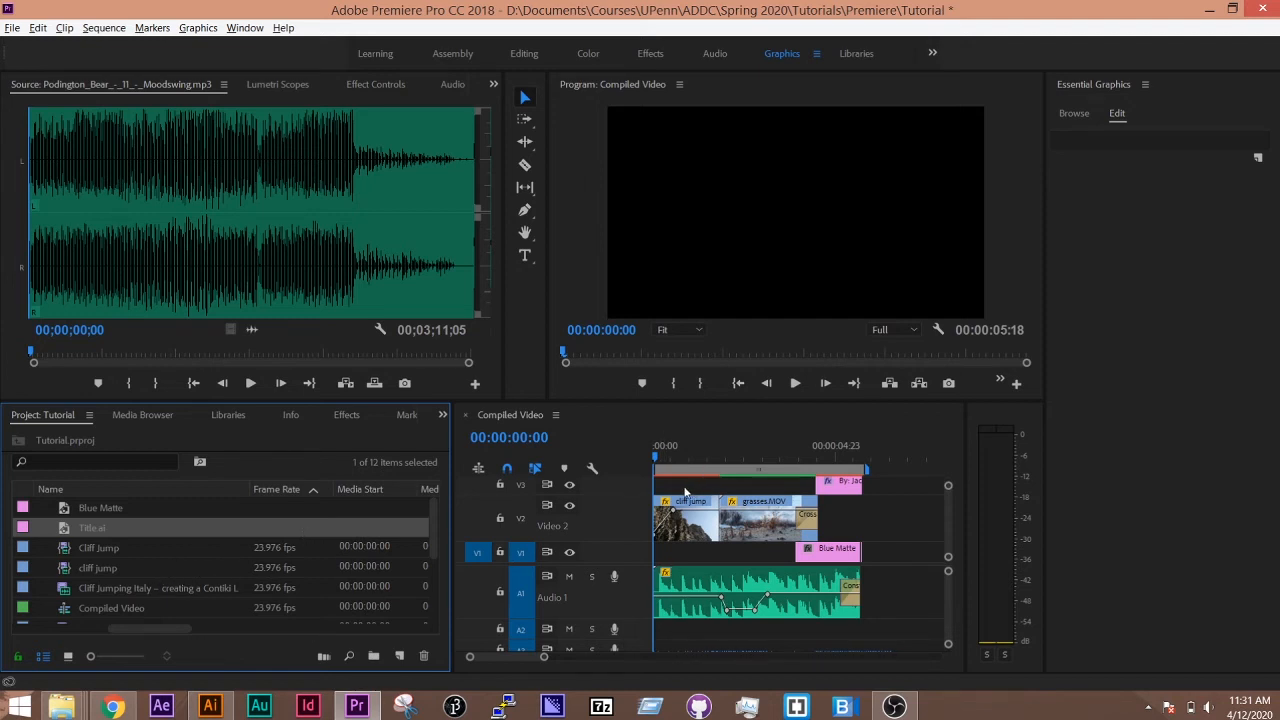
Try placing Title.ai at the start of track V3 and undo the placement.
drag(460, 500, 654, 488)
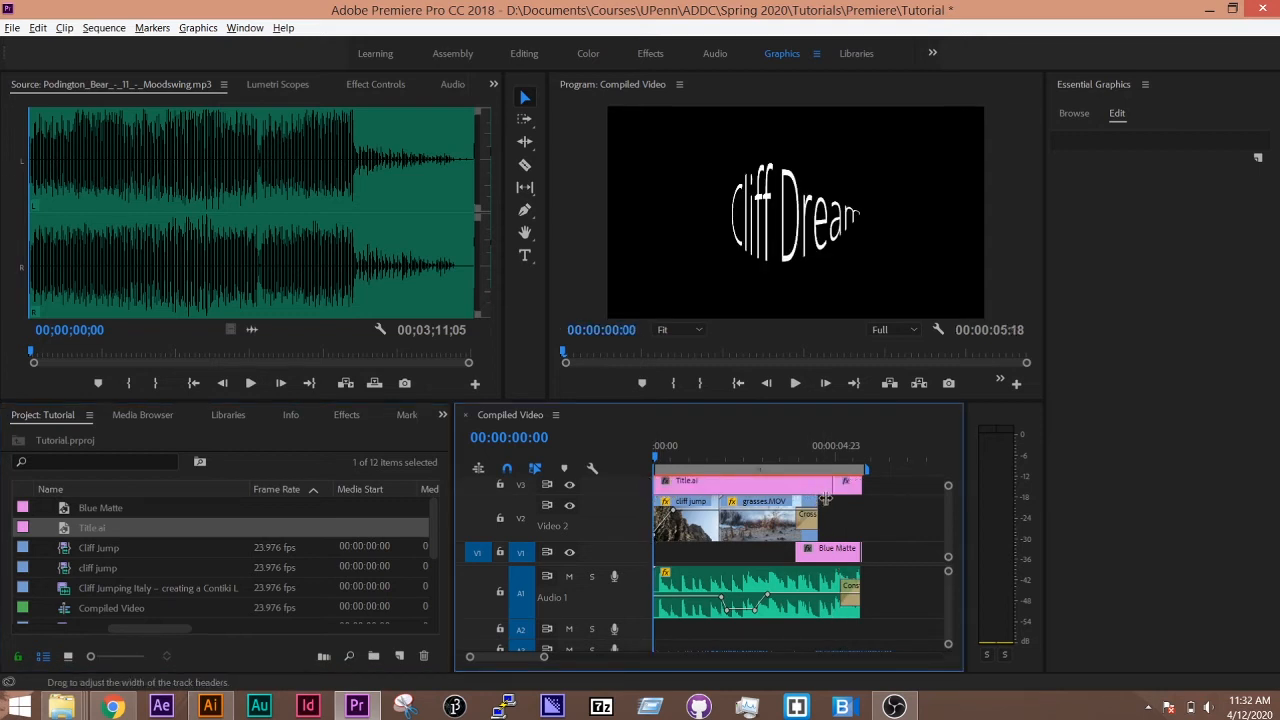
key(ctrl+z)
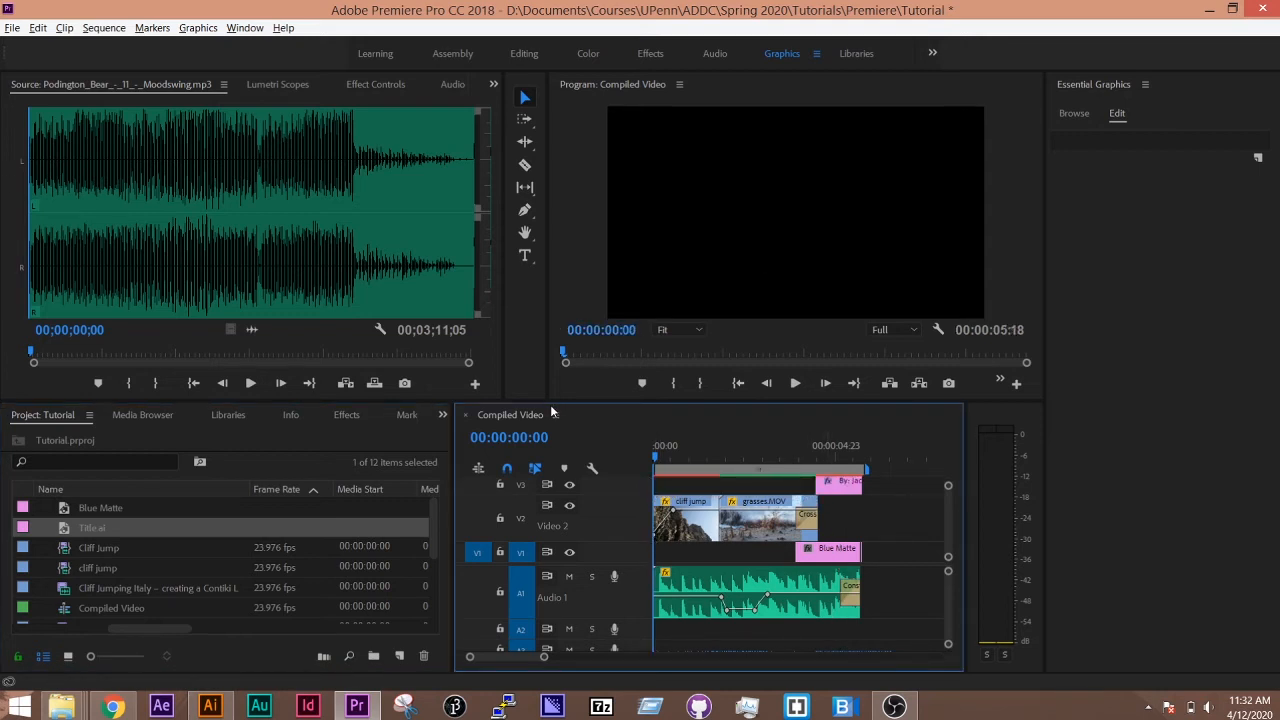
Switch to the Editing workspace and give the timeline more height.
click(1063, 104)
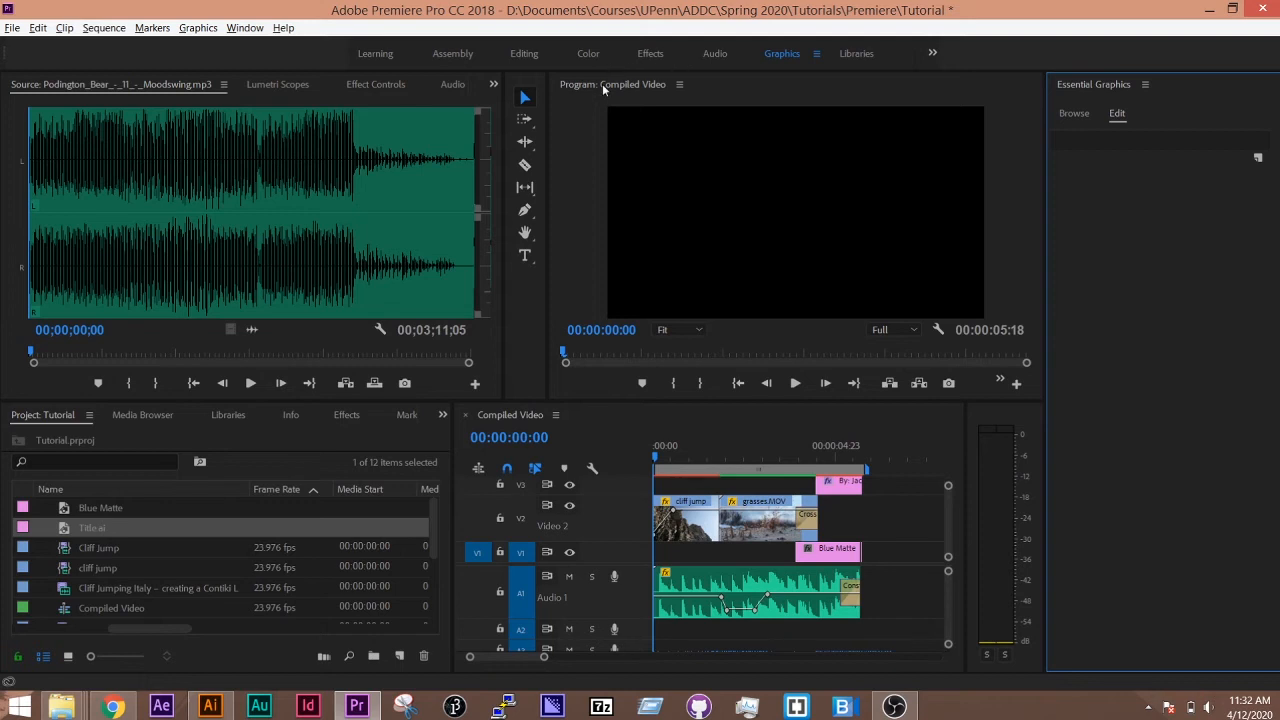
click(520, 54)
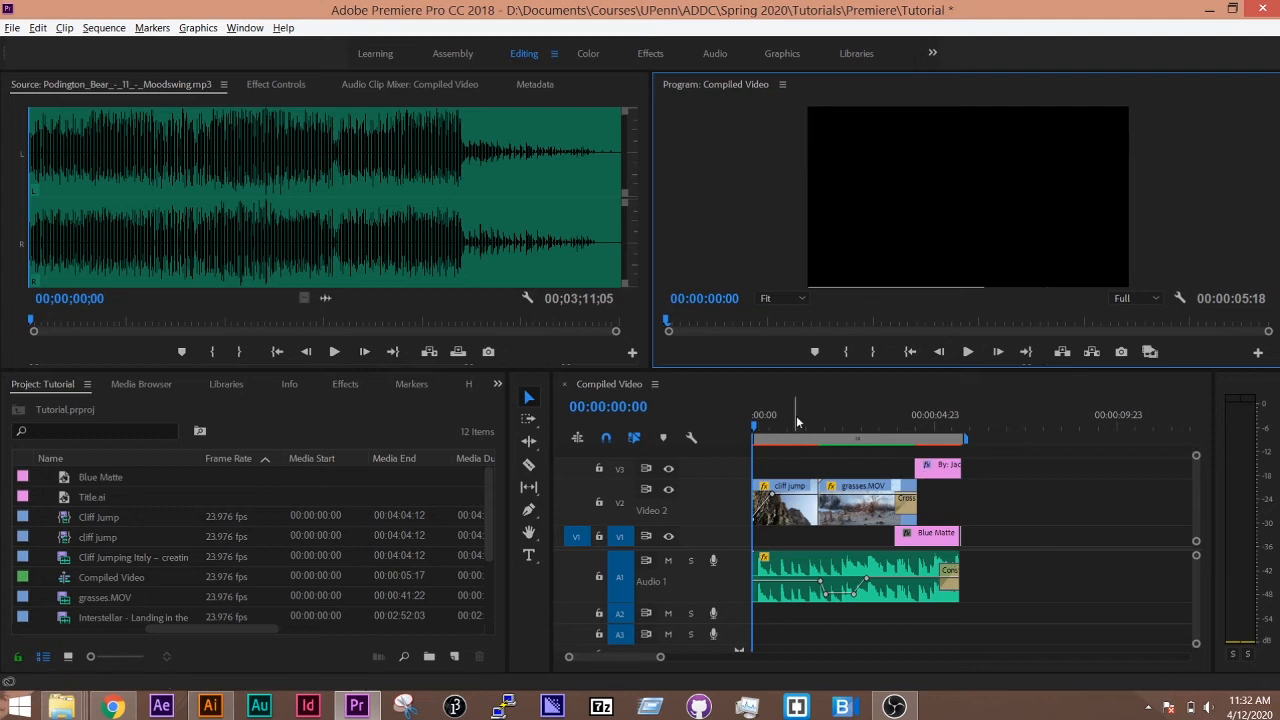
drag(806, 367, 806, 307)
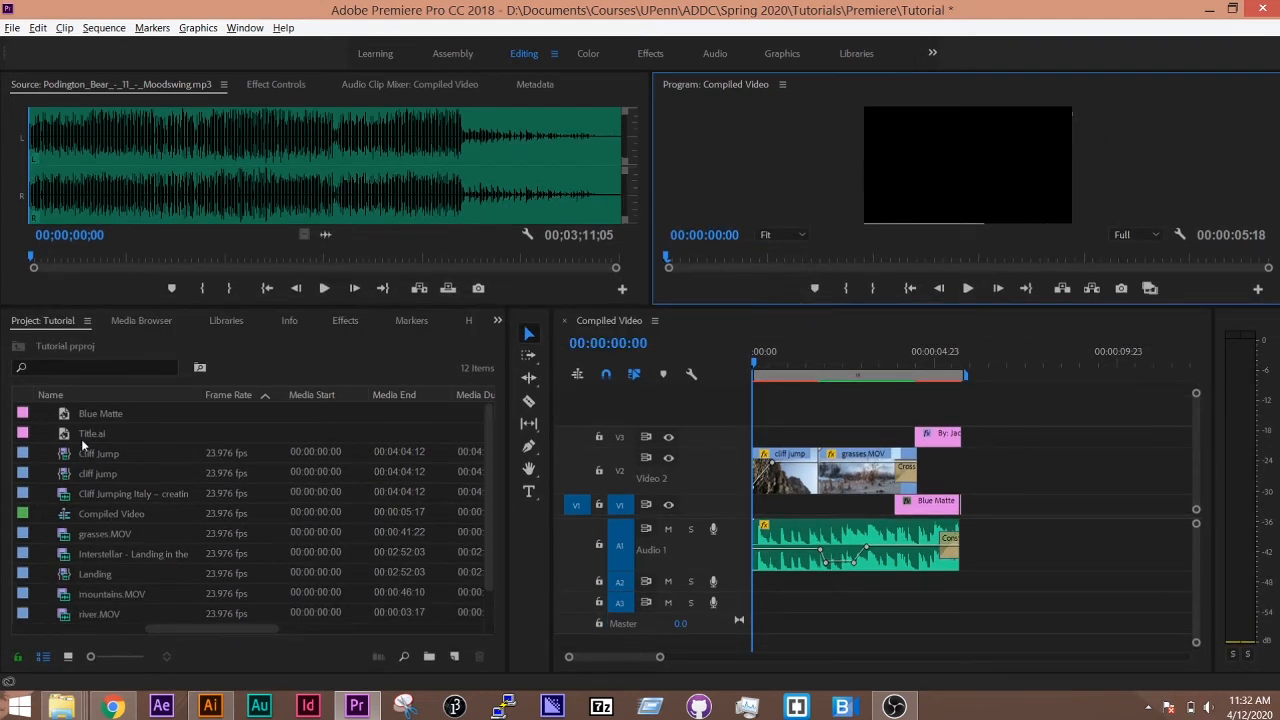
Place Title.ai at the sequence start on a new video track V4 and trim it to end with the cliff jump clip.
drag(87, 432, 722, 416)
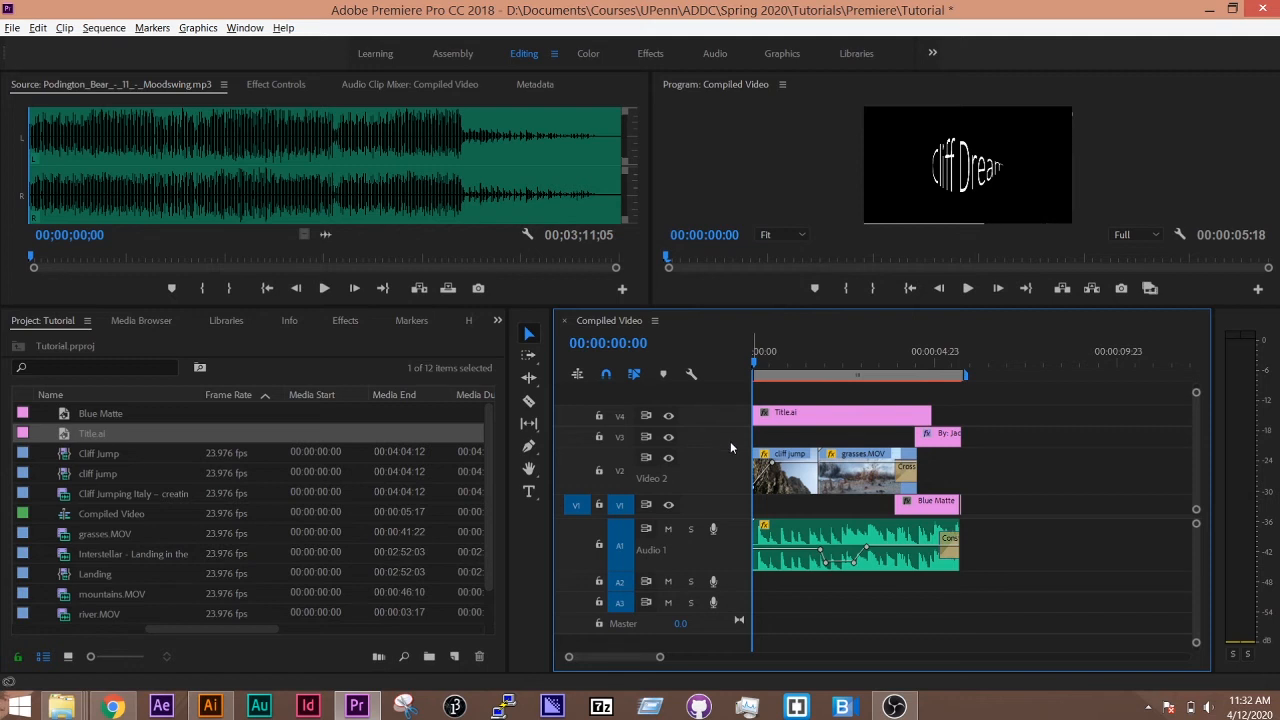
drag(929, 413, 781, 411)
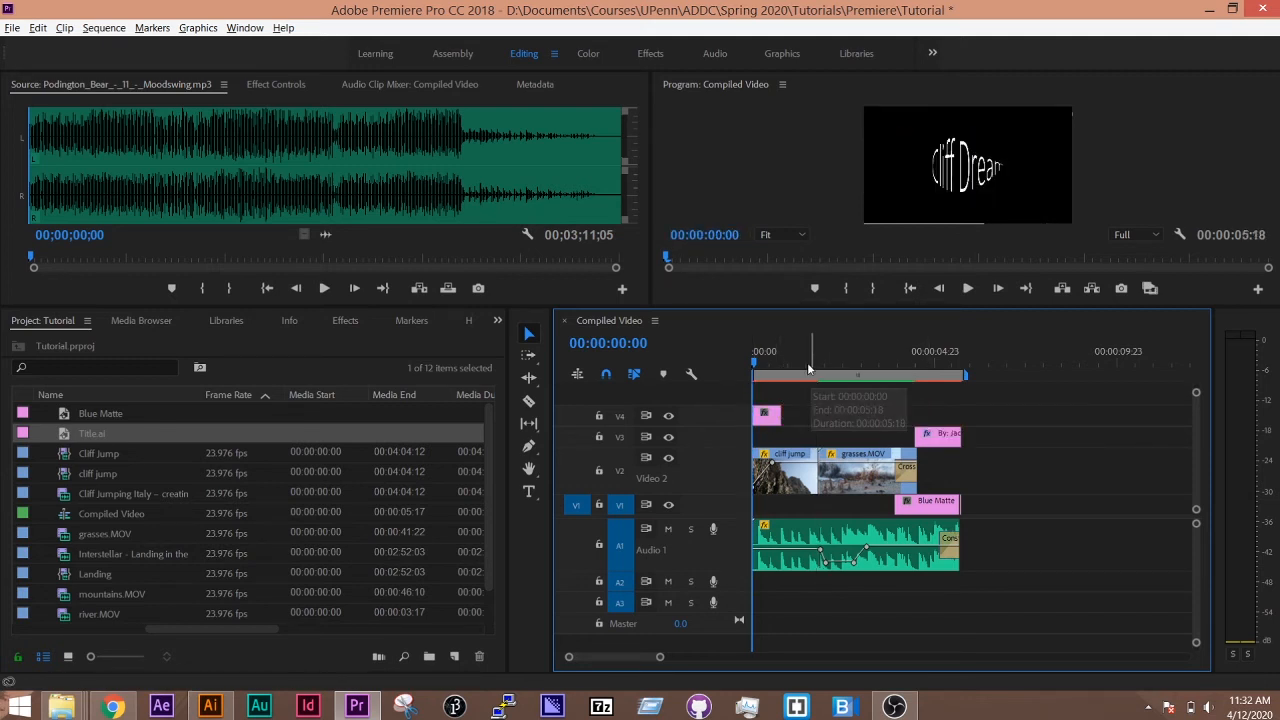
key(backslash)
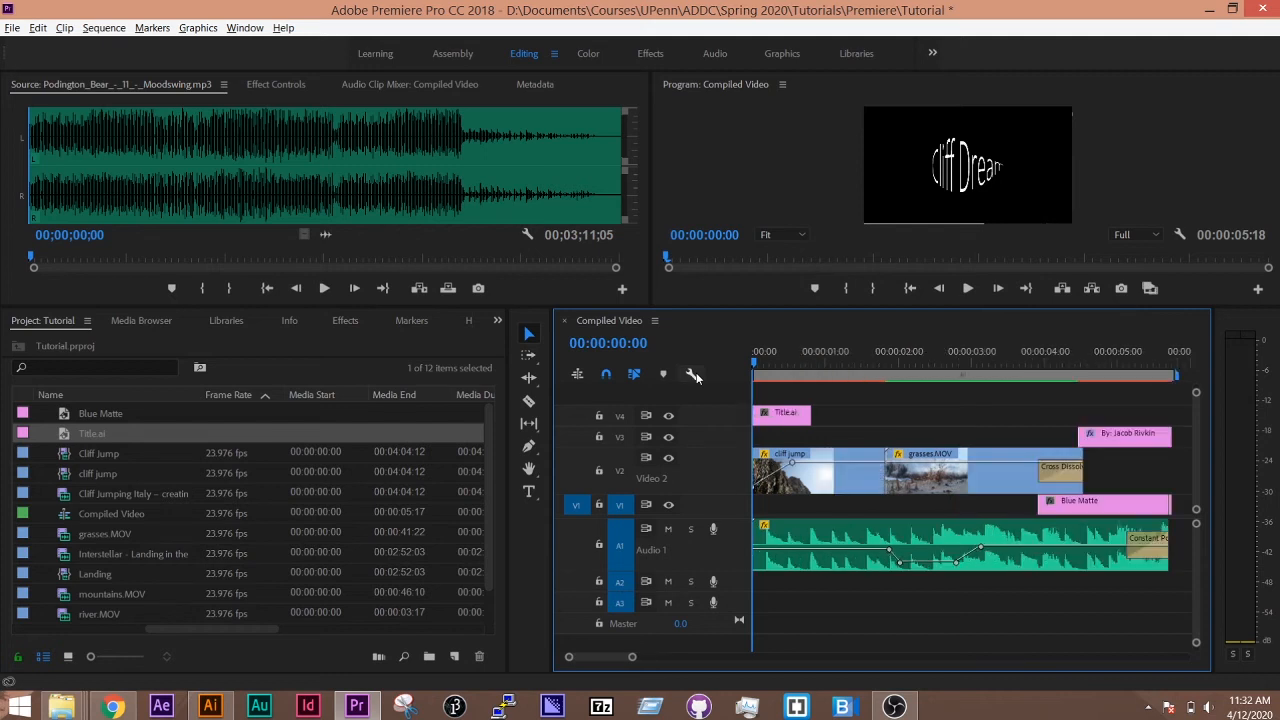
click(768, 417)
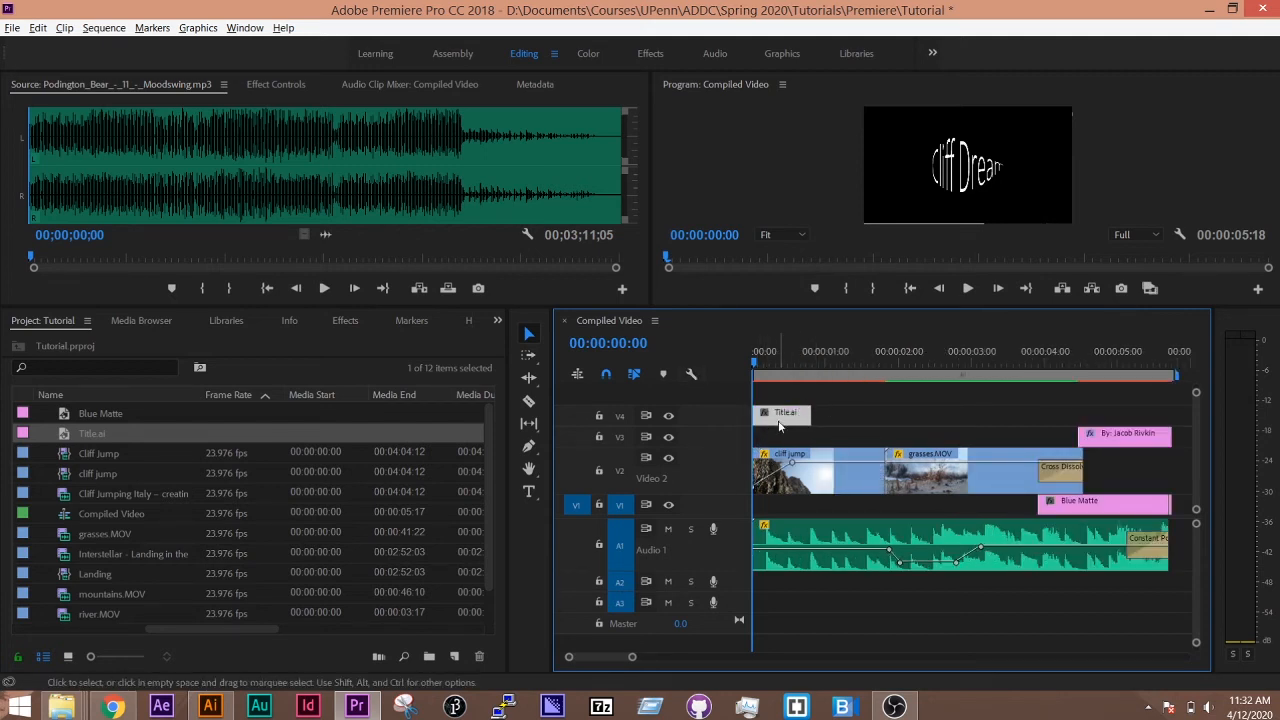
key(space)
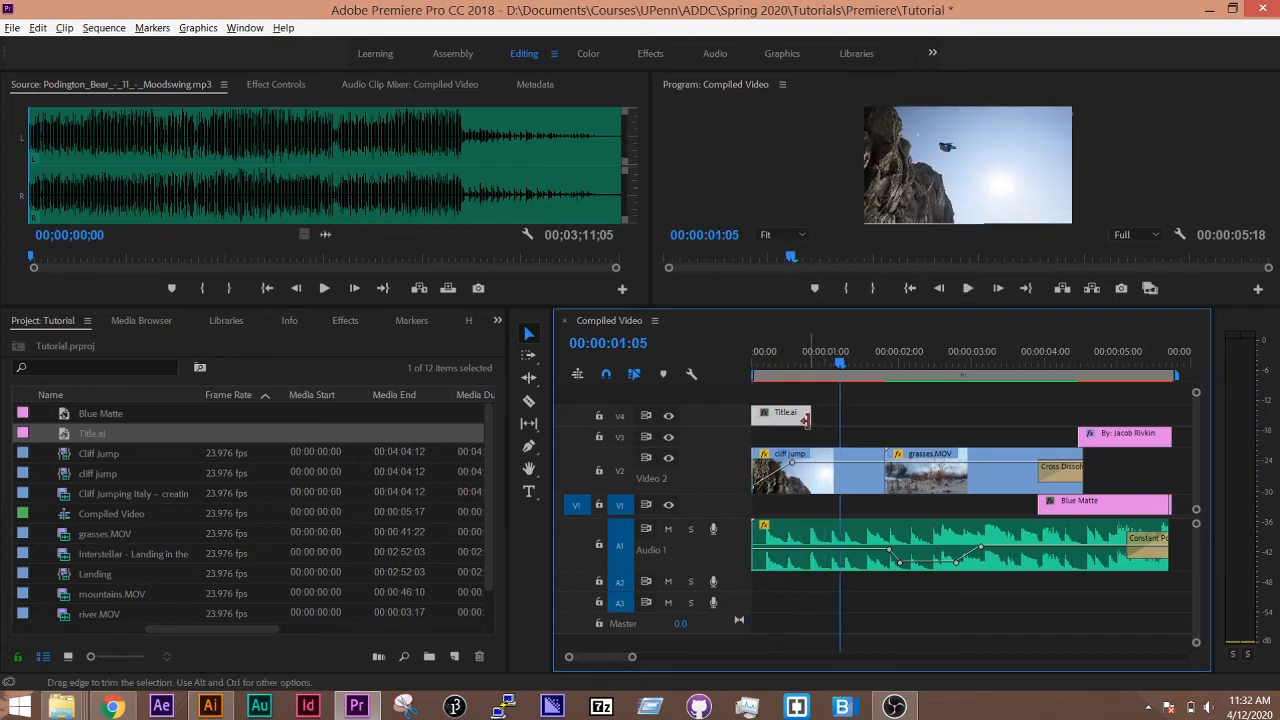
drag(810, 416, 880, 430)
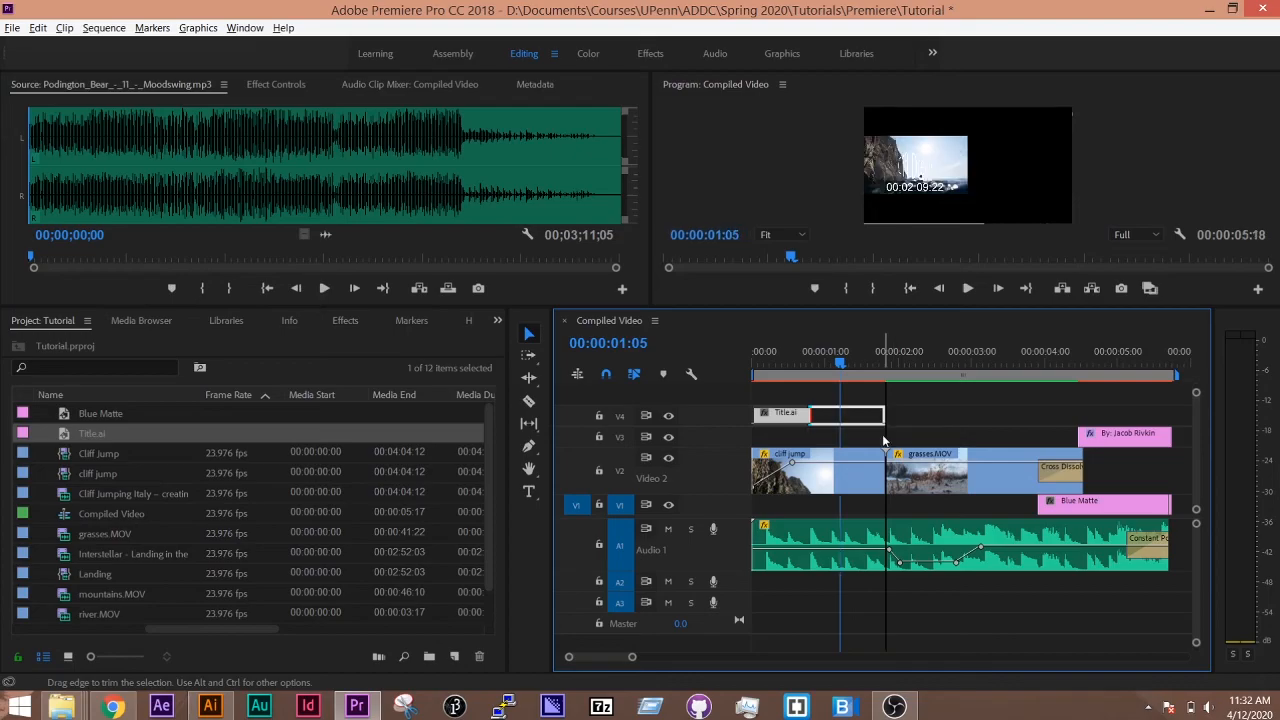
Open the Title.ai clip's original in Illustrator and give the "Cliff Dream" text a 2 pt red stroke.
click(789, 414)
key(ctrl+e)
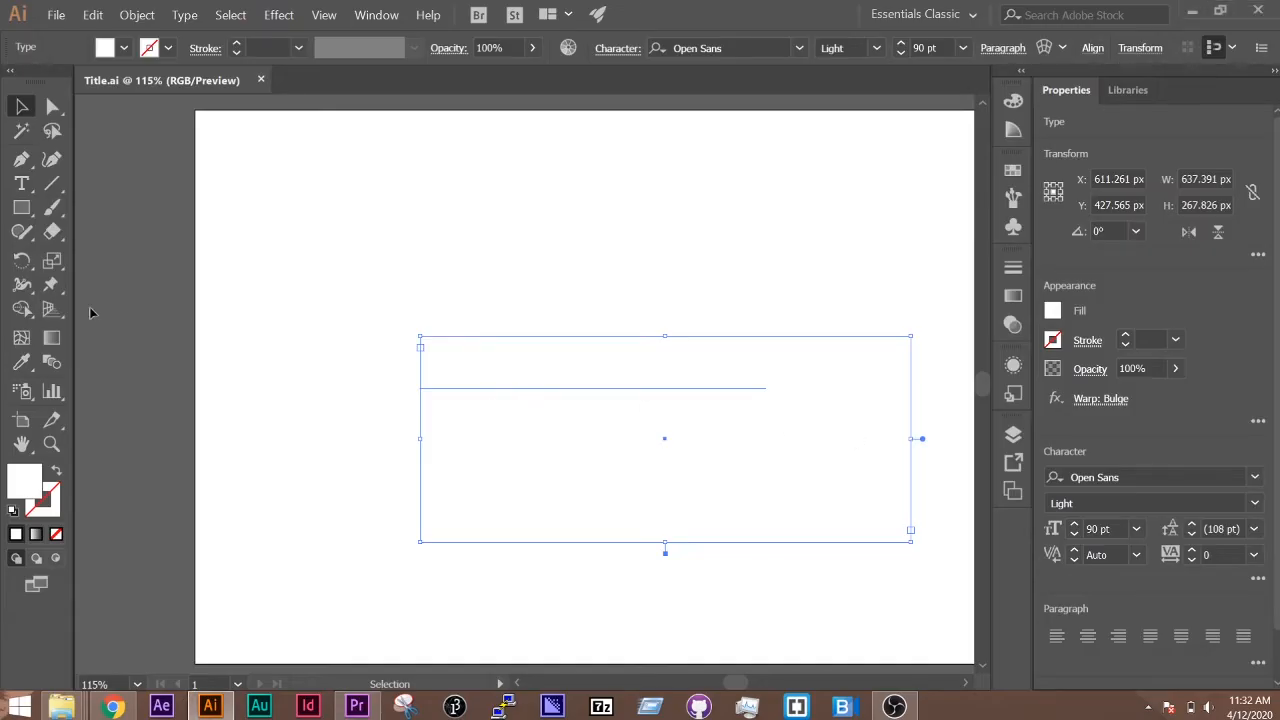
drag(305, 282, 642, 515)
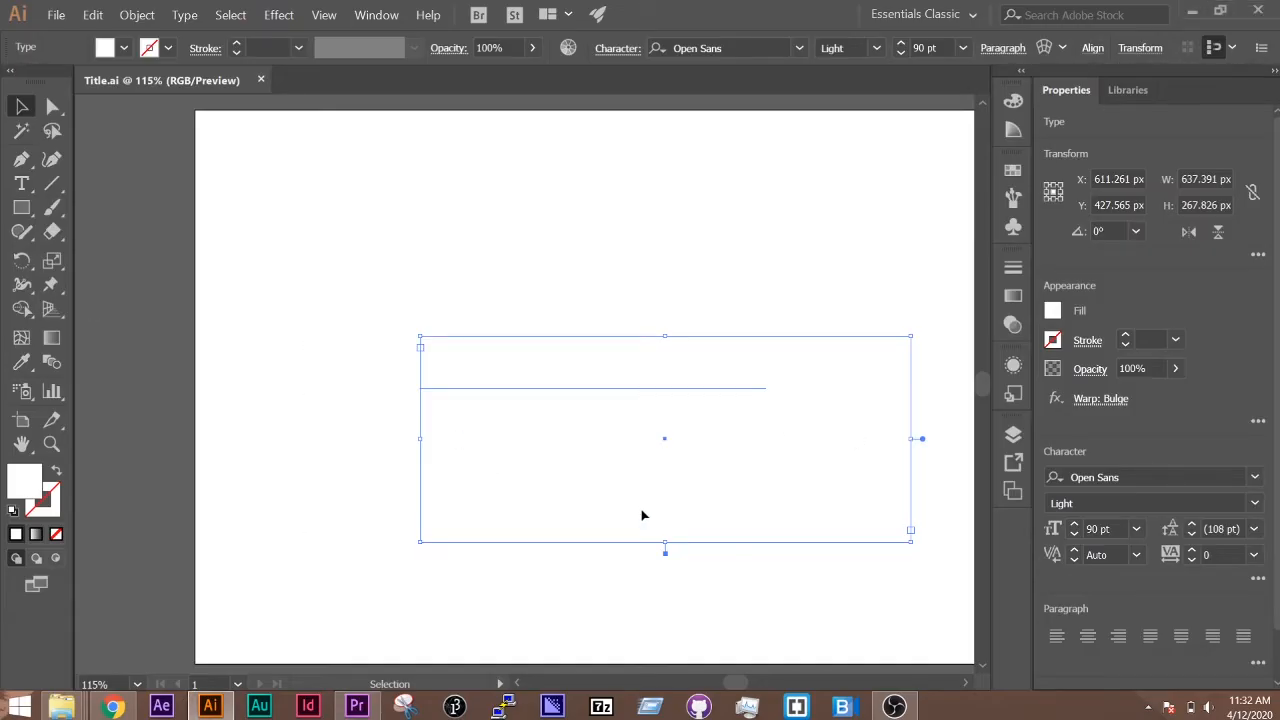
click(1125, 339)
click(1125, 339)
click(1125, 339)
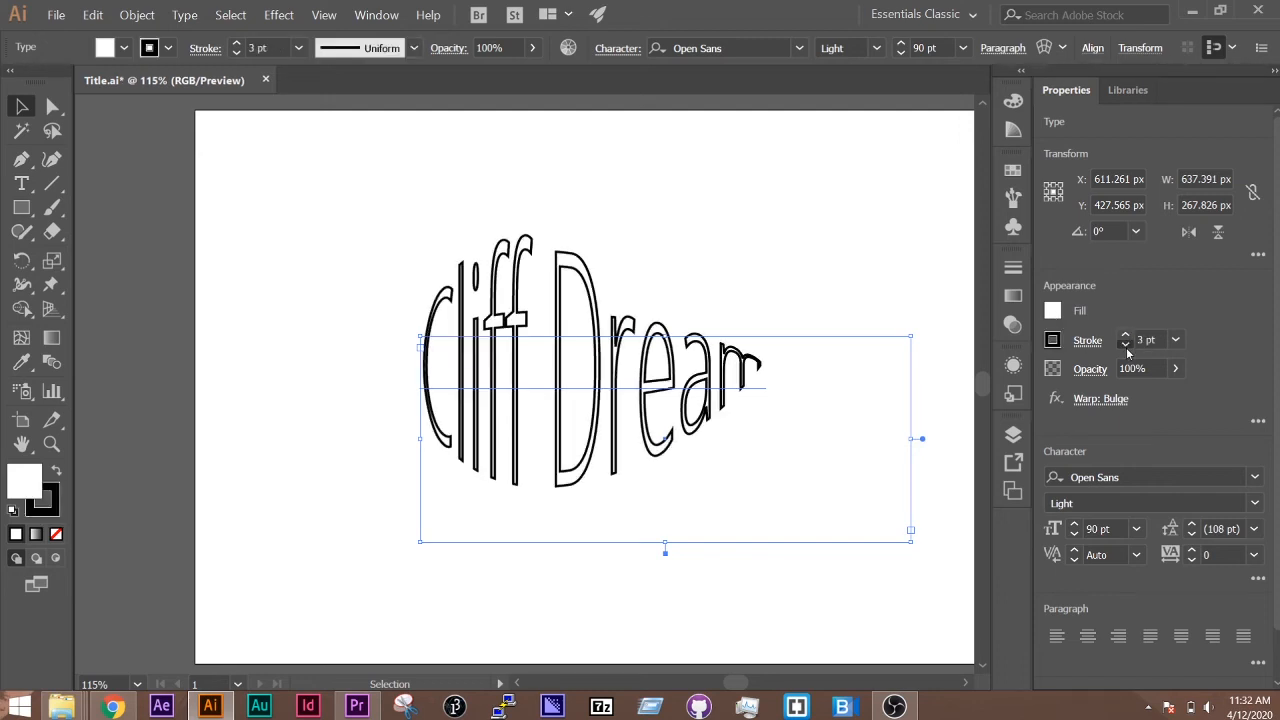
click(1125, 346)
click(1052, 340)
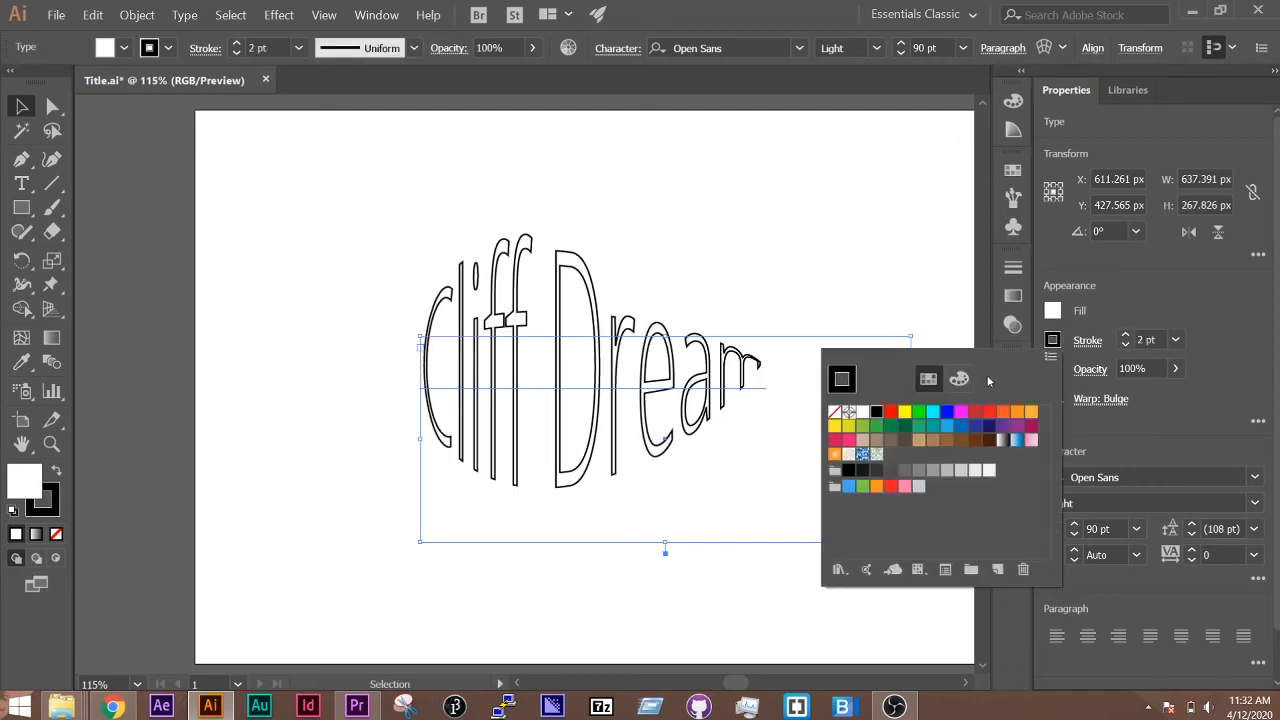
click(988, 413)
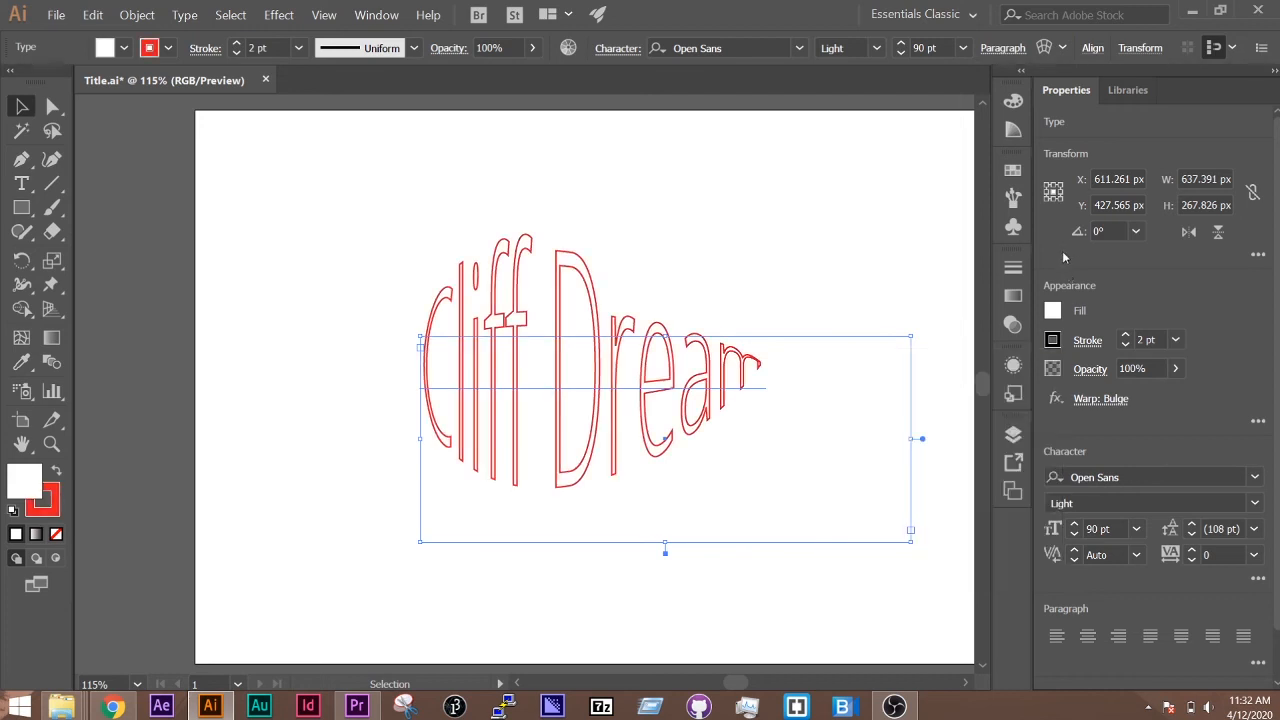
Make the title's stroke a dashed line with 12 pt dashes, save the file and return to Premiere Pro.
click(1013, 267)
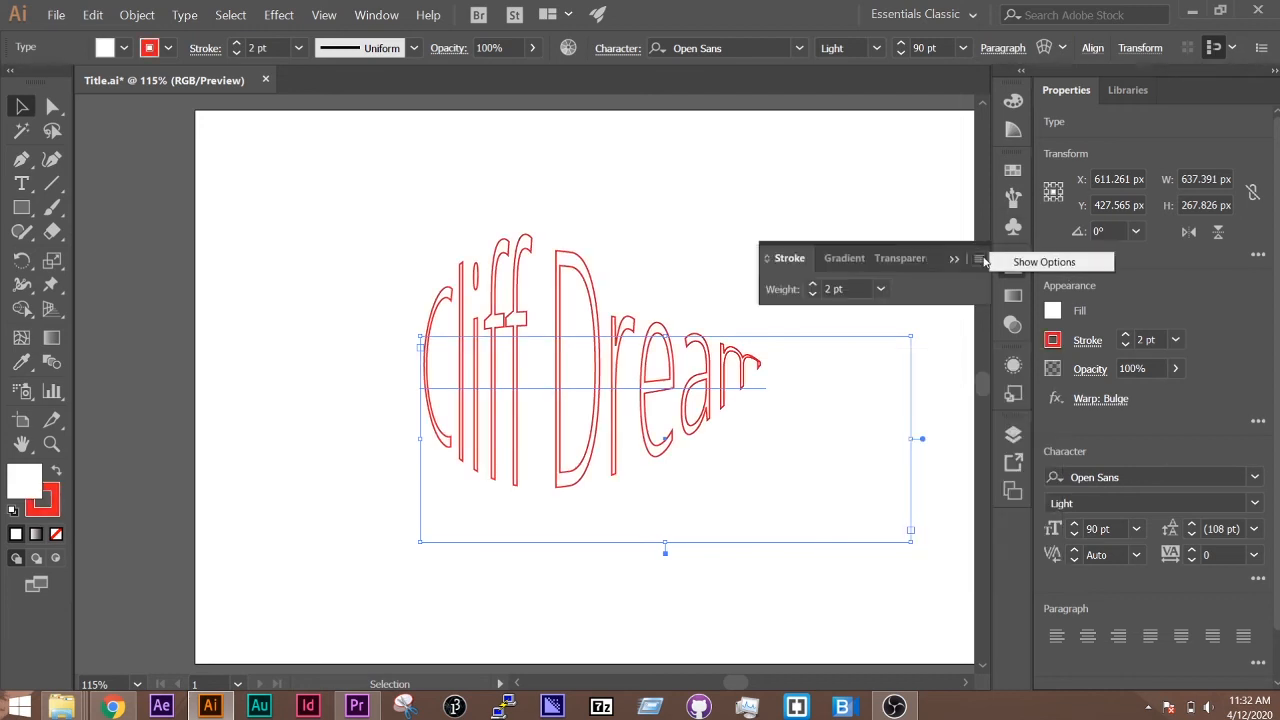
click(983, 261)
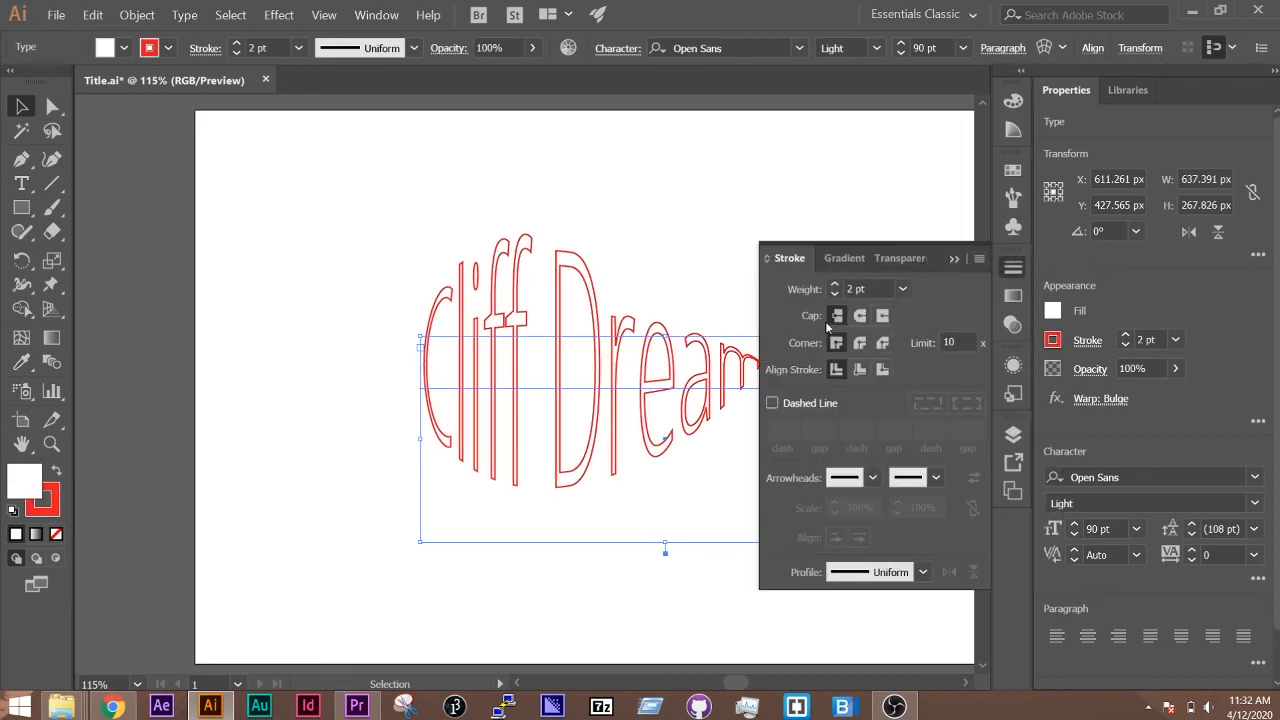
click(832, 402)
click(650, 172)
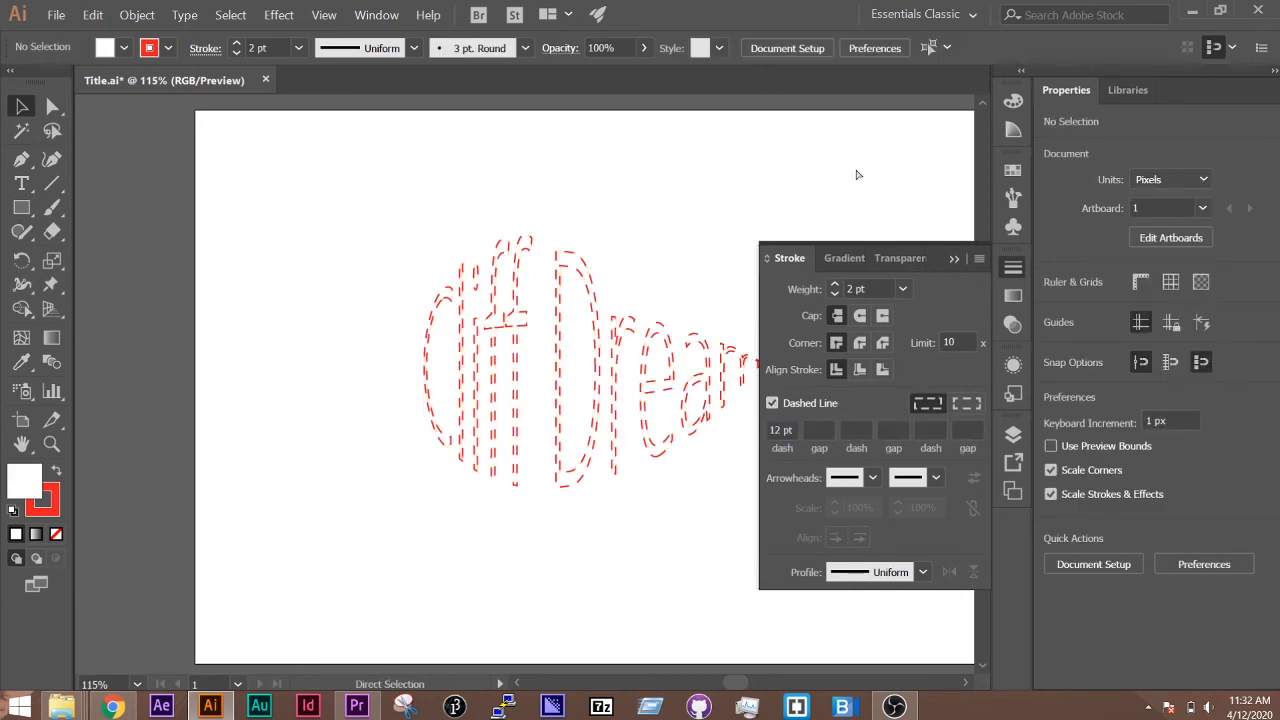
key(alt+Tab)
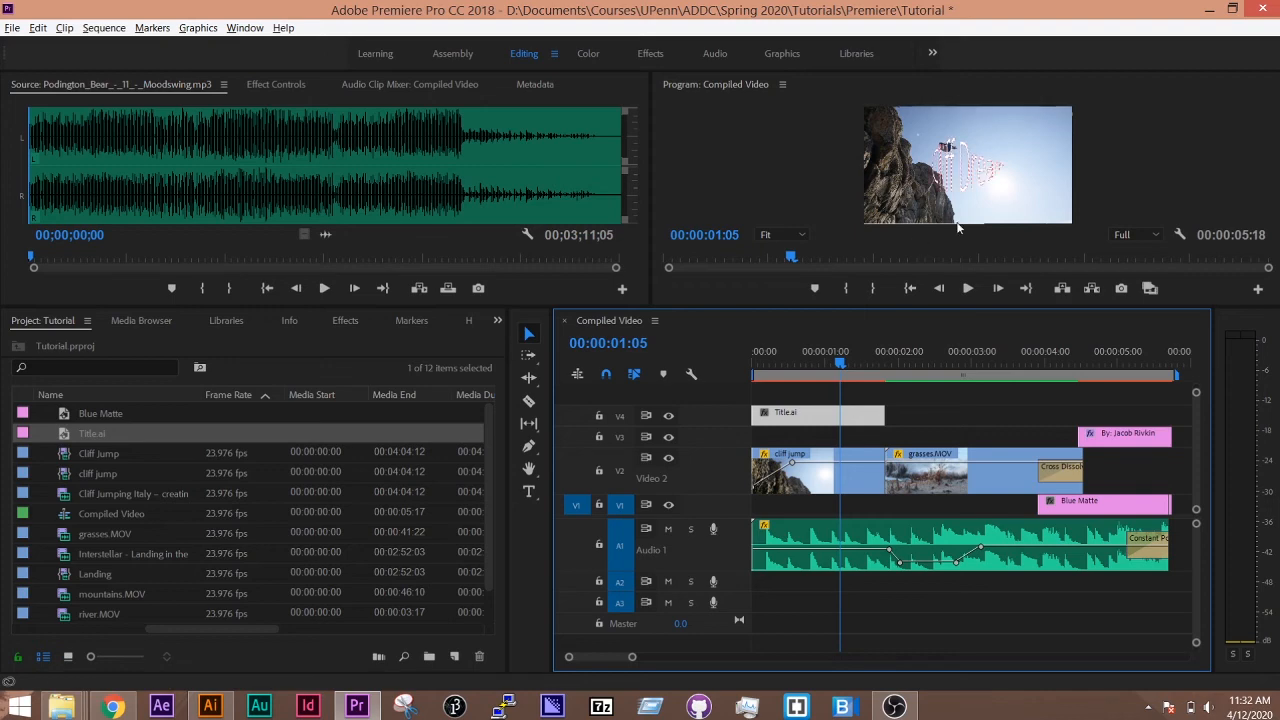
Enlarge the Program monitor's preview and compare the title there with its Illustrator artwork.
drag(649, 307, 245, 430)
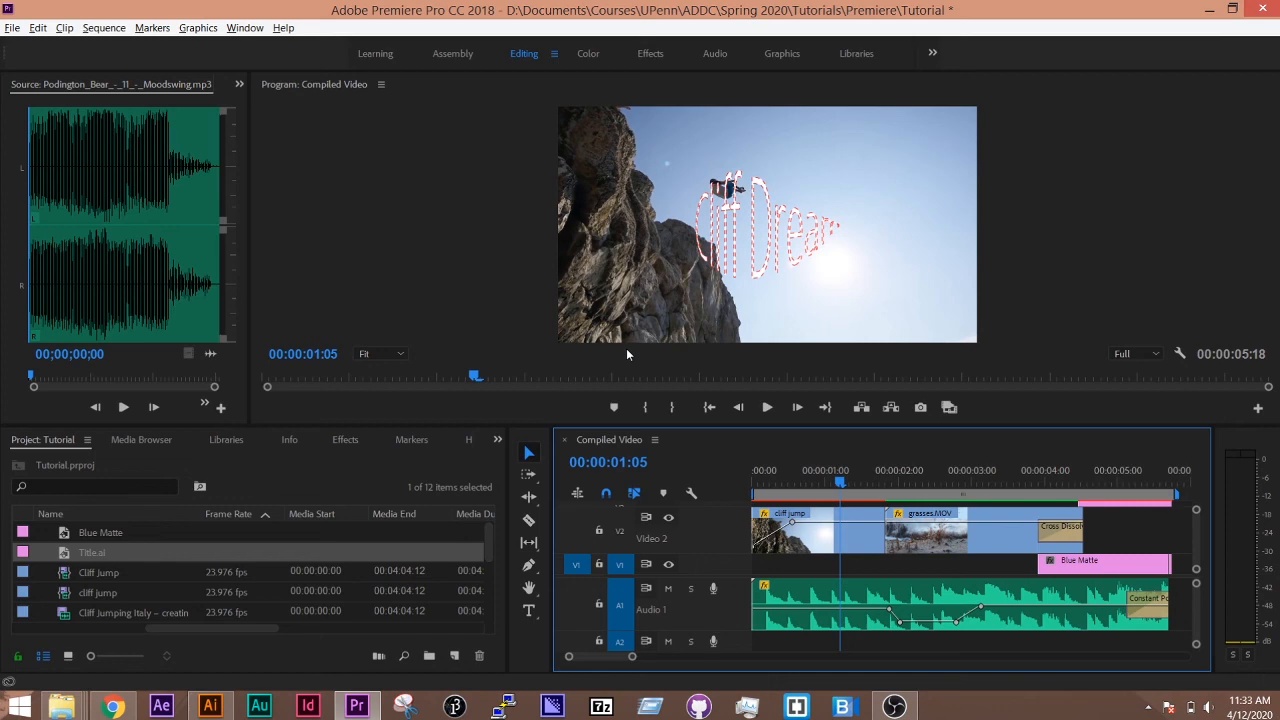
key(alt+Tab)
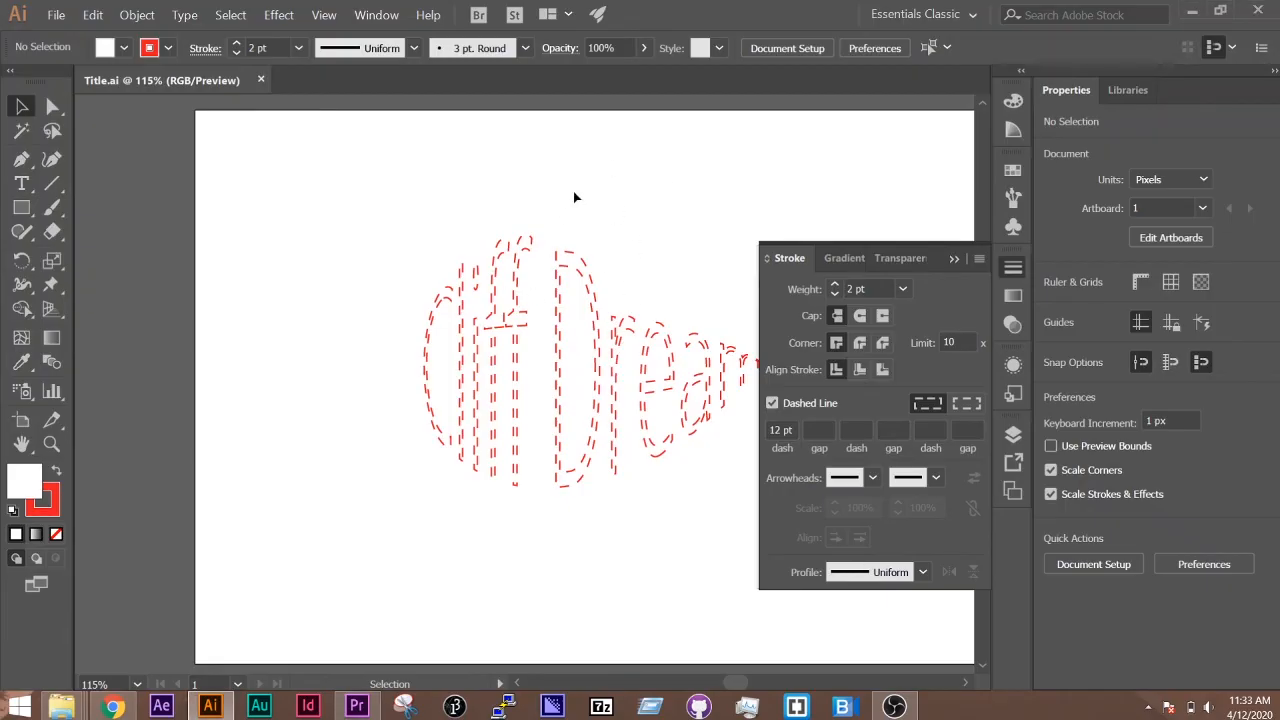
key(alt+Tab)
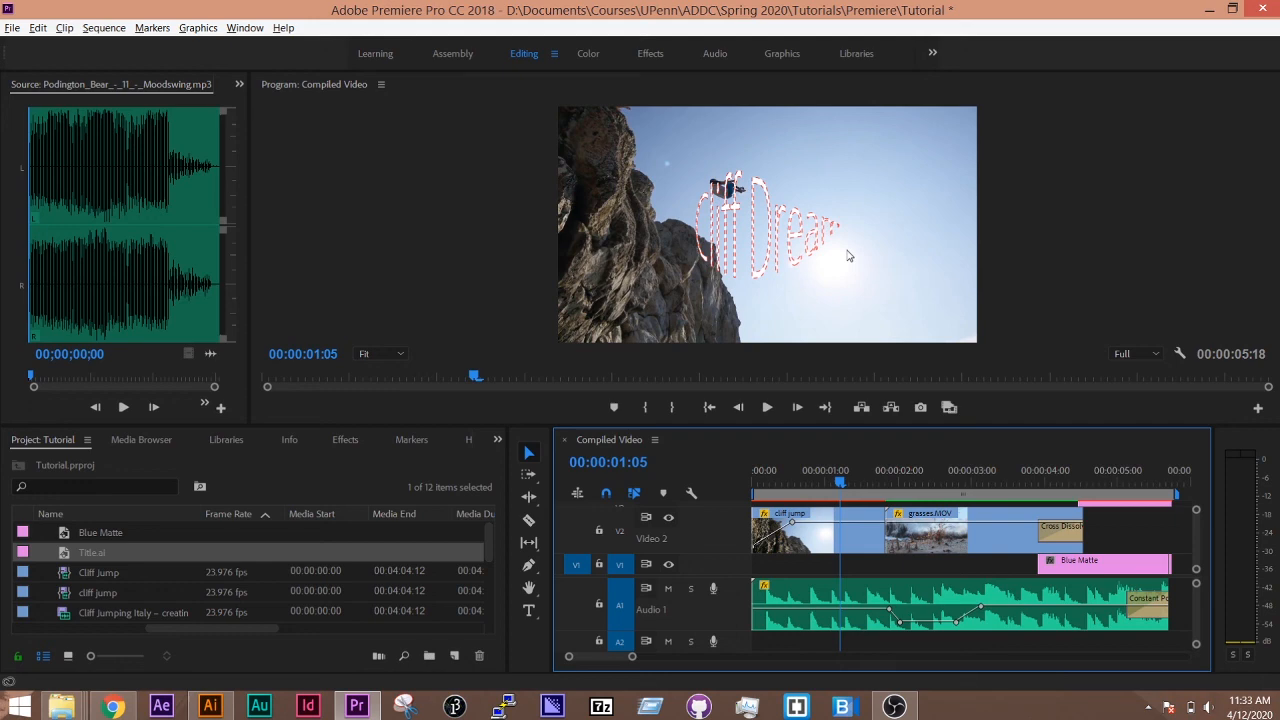
Switch to Illustrator and set the fill of the "Cliff Dream" text to None, keeping its dashed red stroke.
key(alt+Tab)
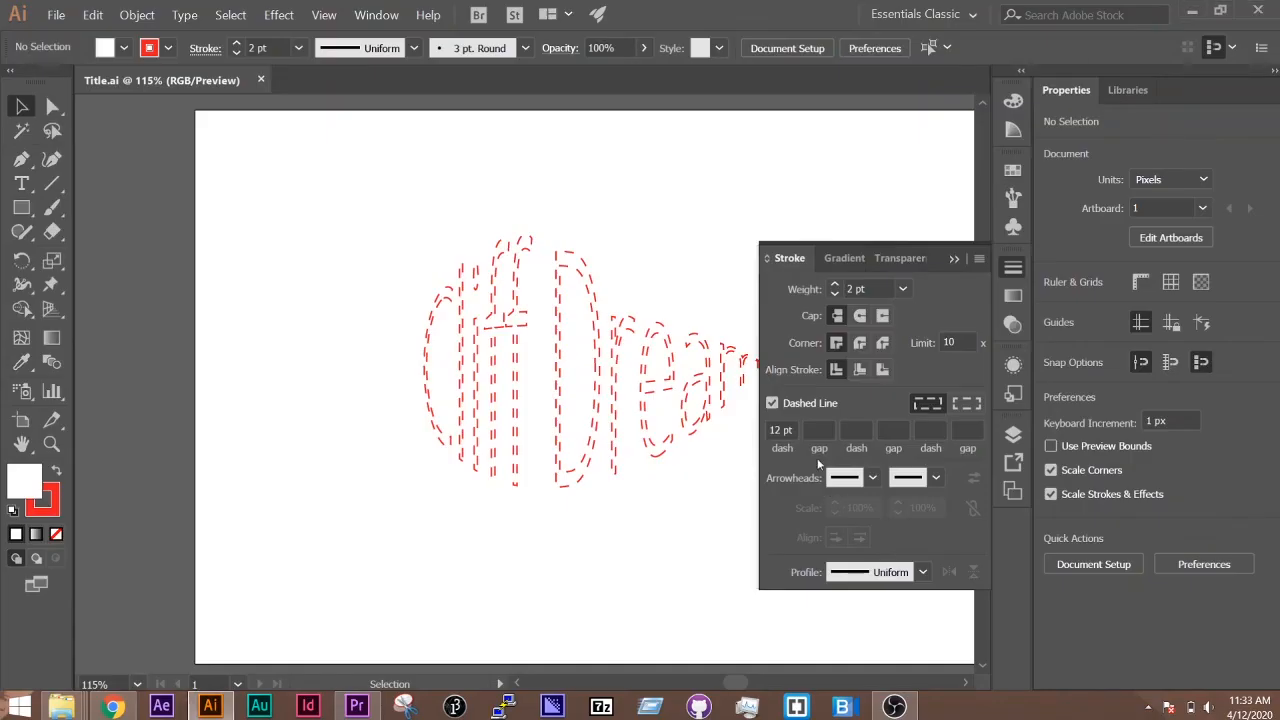
click(1012, 264)
click(600, 391)
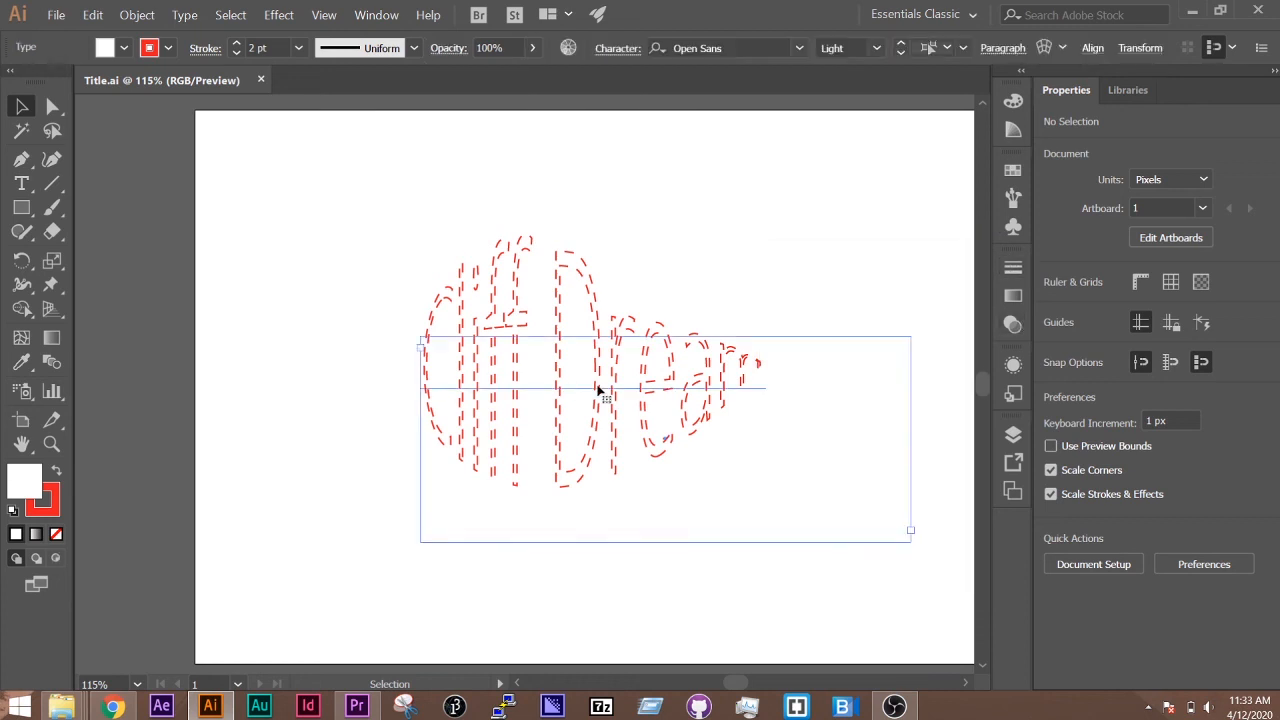
click(1053, 311)
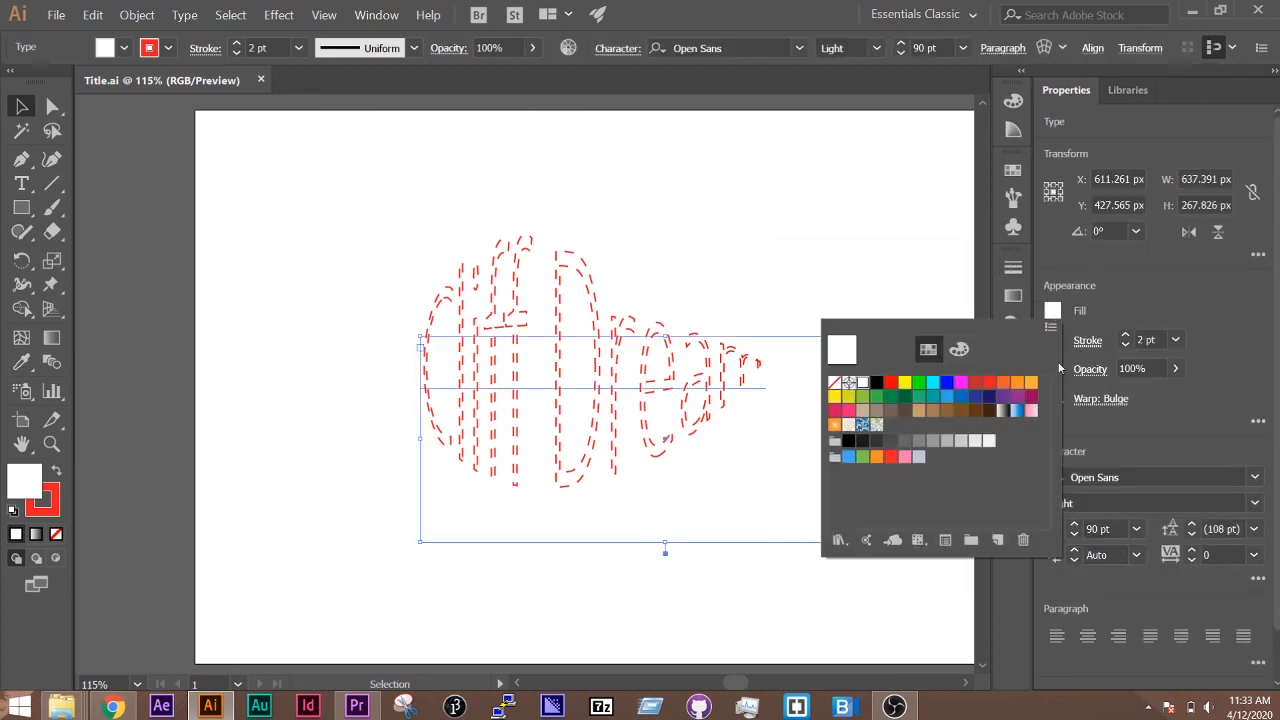
click(834, 382)
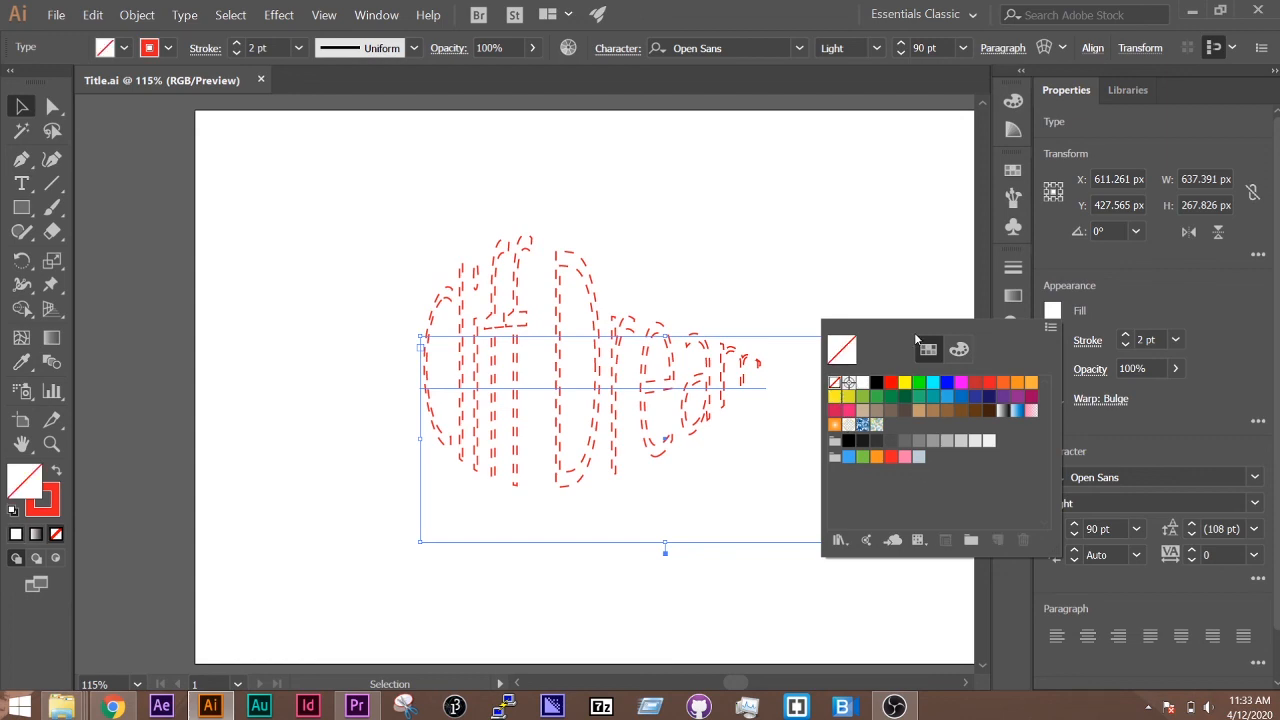
Save Title.ai and return to Premiere Pro to check the updated title in the Program monitor.
key(ctrl)
key(ctrl+s)
key(alt+Tab)
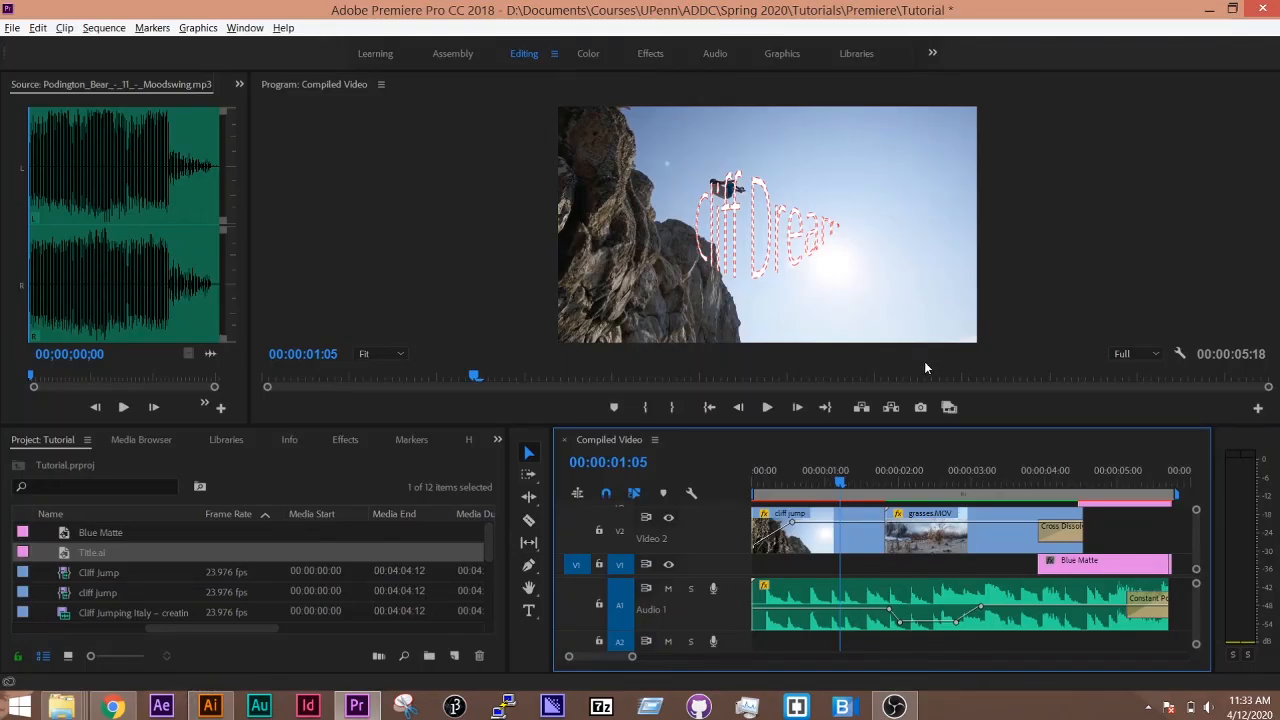
key(alt+Tab)
key(alt+Tab)
click(1076, 332)
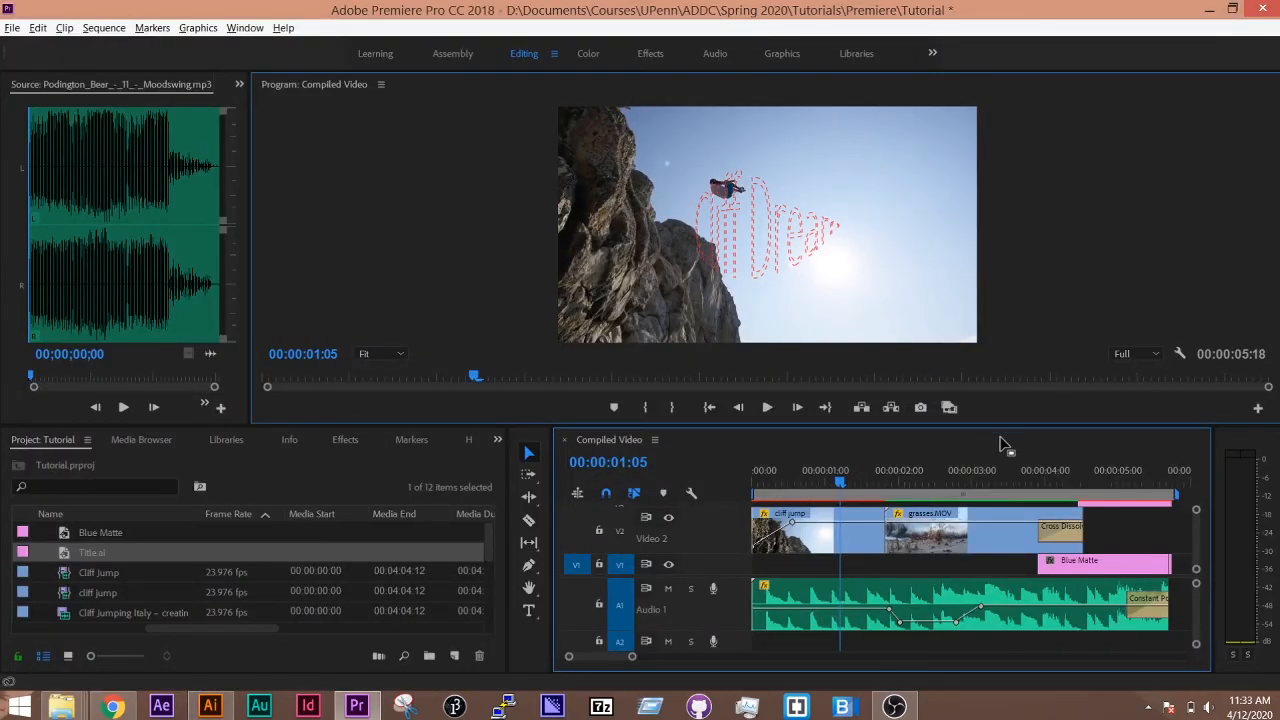